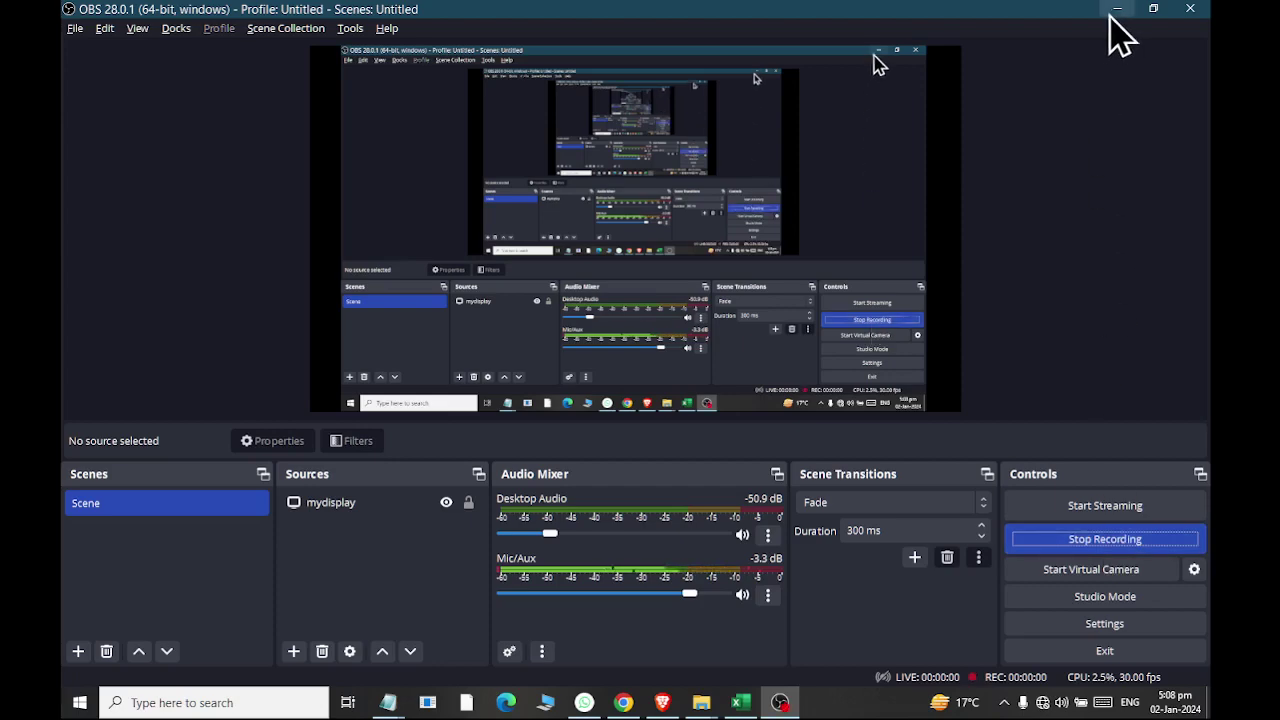
Review Sheet3's school name in A1, address in A2, title in A4 and row 7 headings S# to Grade
click(1115, 10)
click(357, 305)
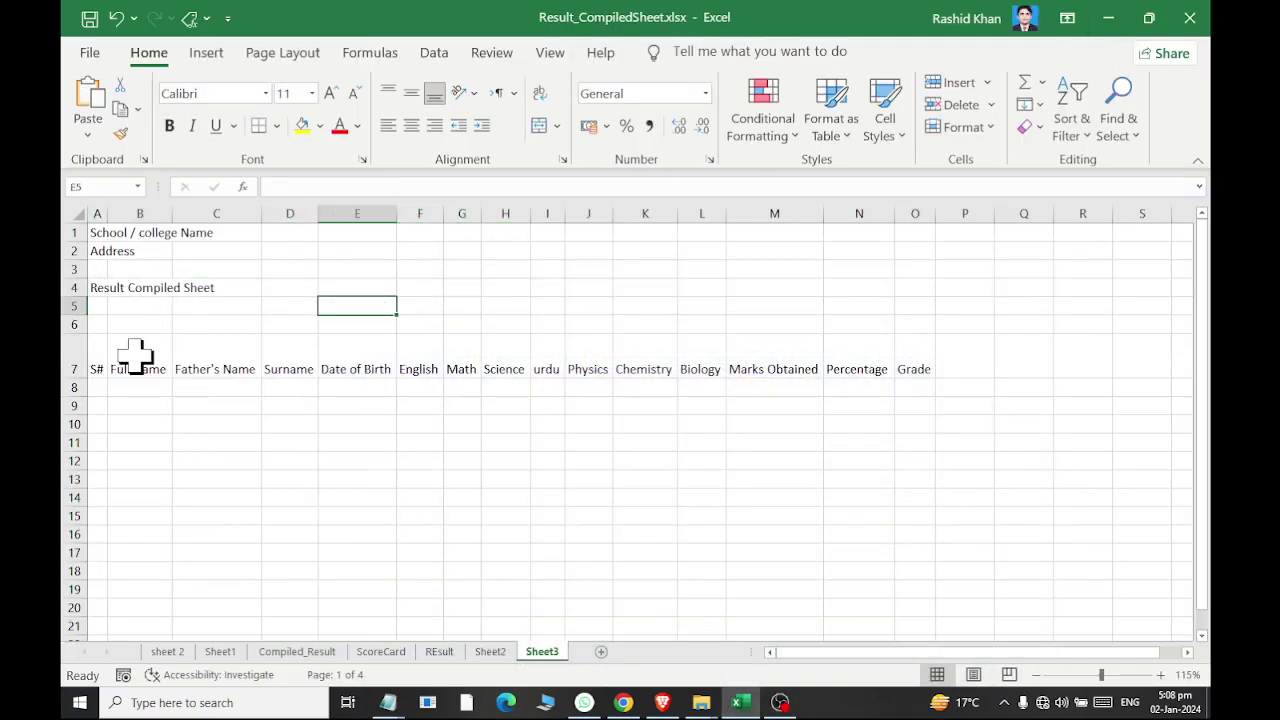
drag(172, 400, 97, 388)
click(548, 360)
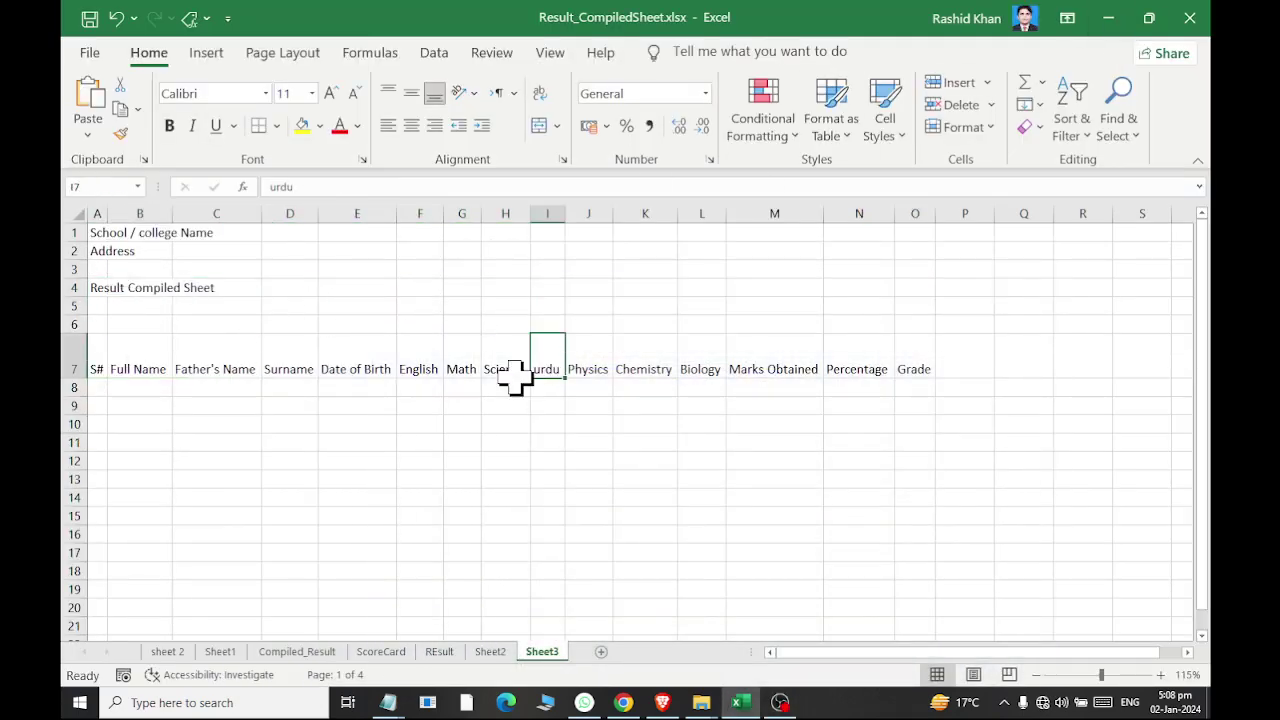
click(100, 236)
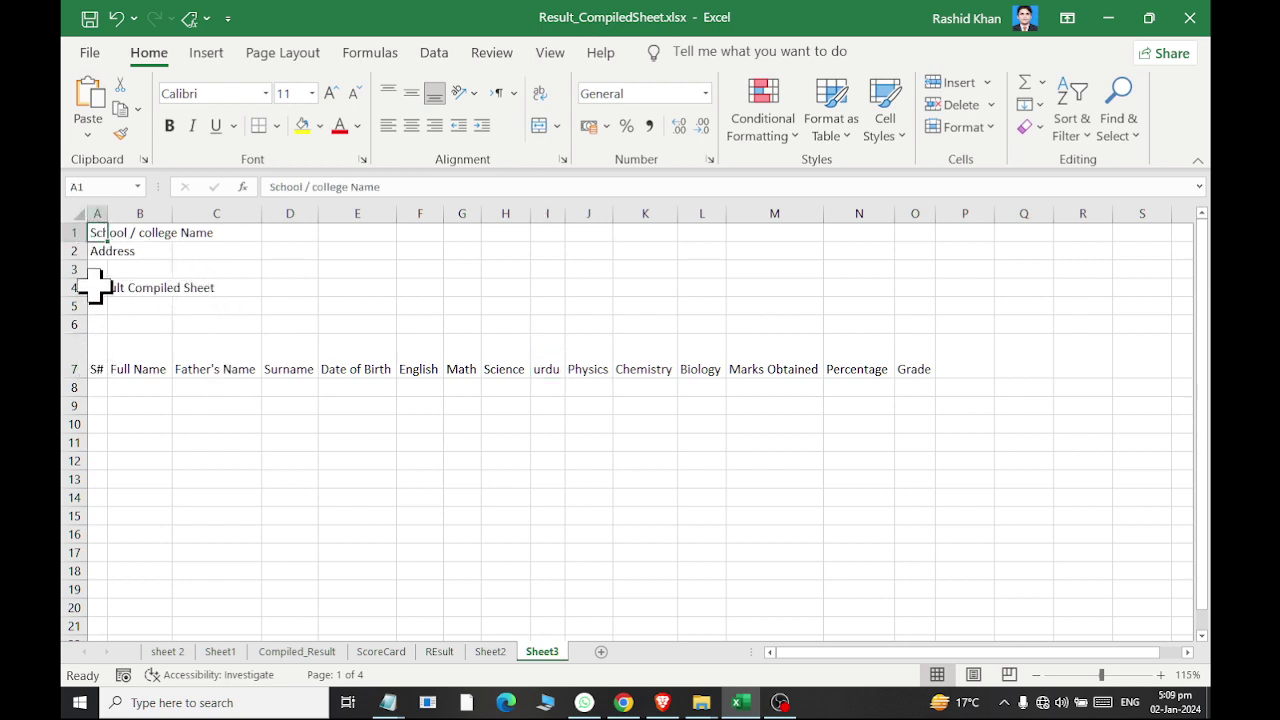
click(96, 251)
click(99, 288)
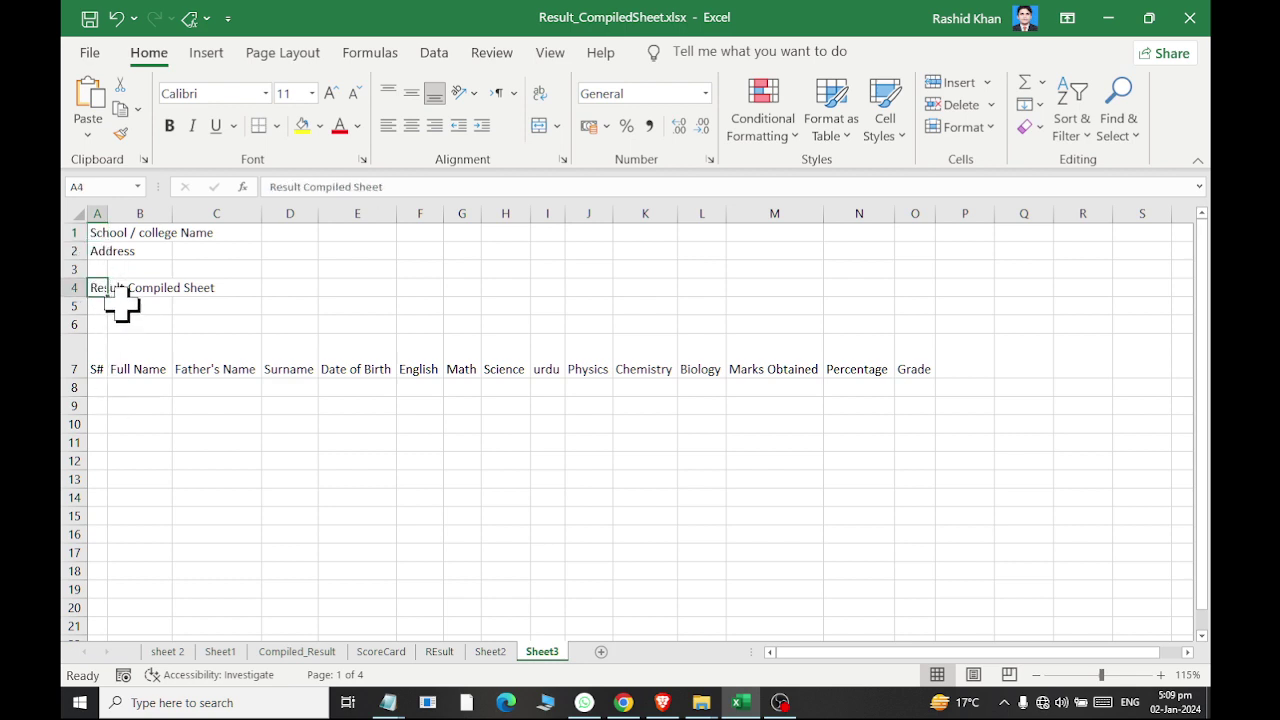
drag(142, 325, 893, 320)
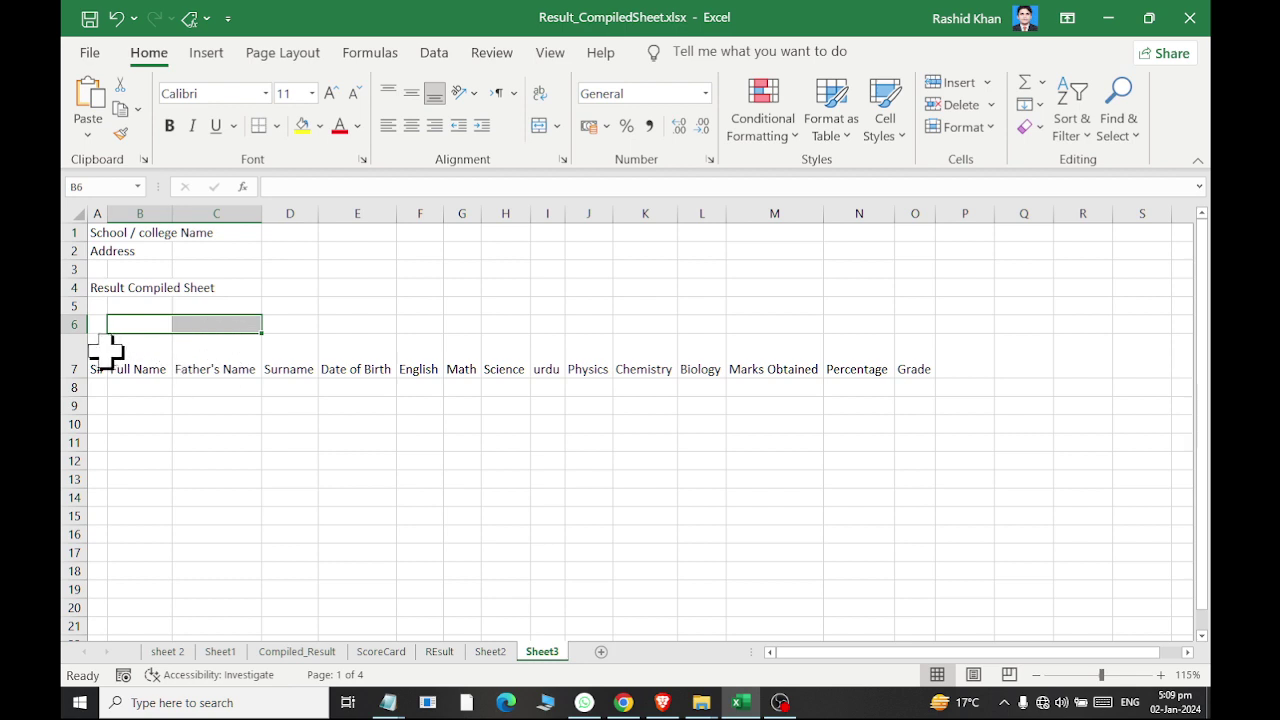
mouse_move(100, 349)
mouse_down()
mouse_move(935, 355)
mouse_move(920, 360)
mouse_up()
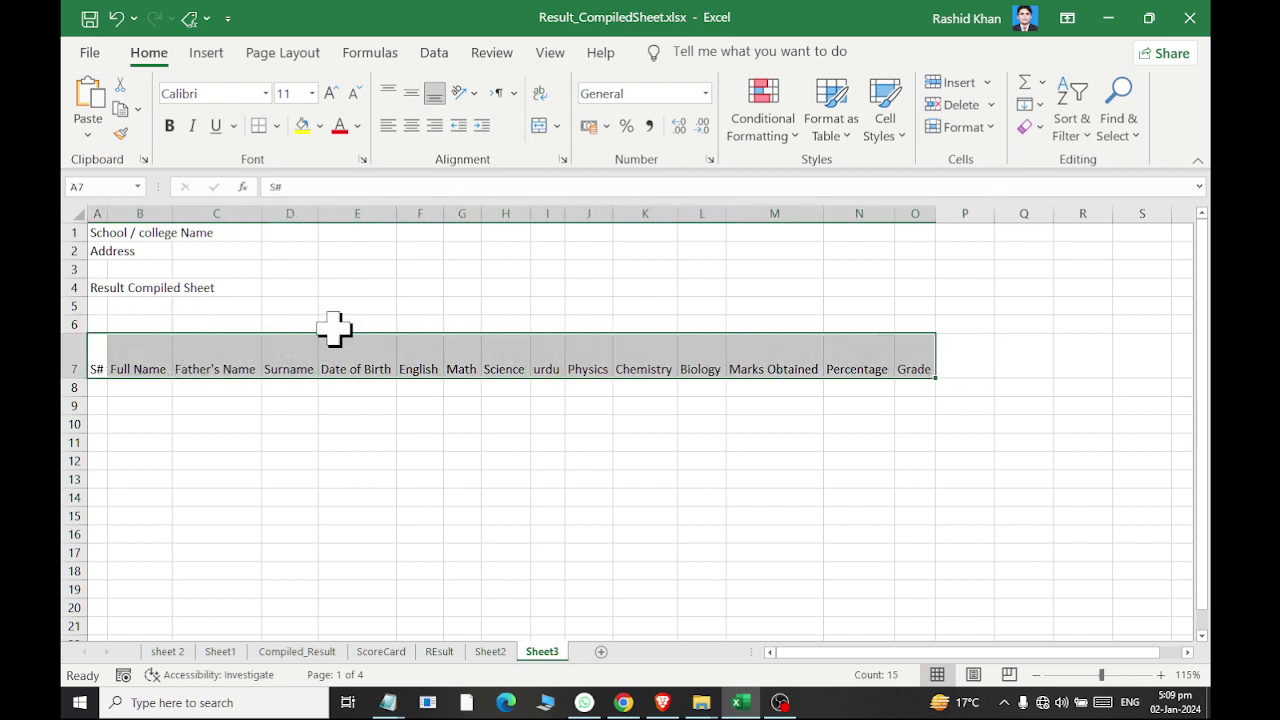
Merge and centre A1:O1 (school name), A2:O2 (address) and A4:O4 (title)
drag(97, 231, 916, 229)
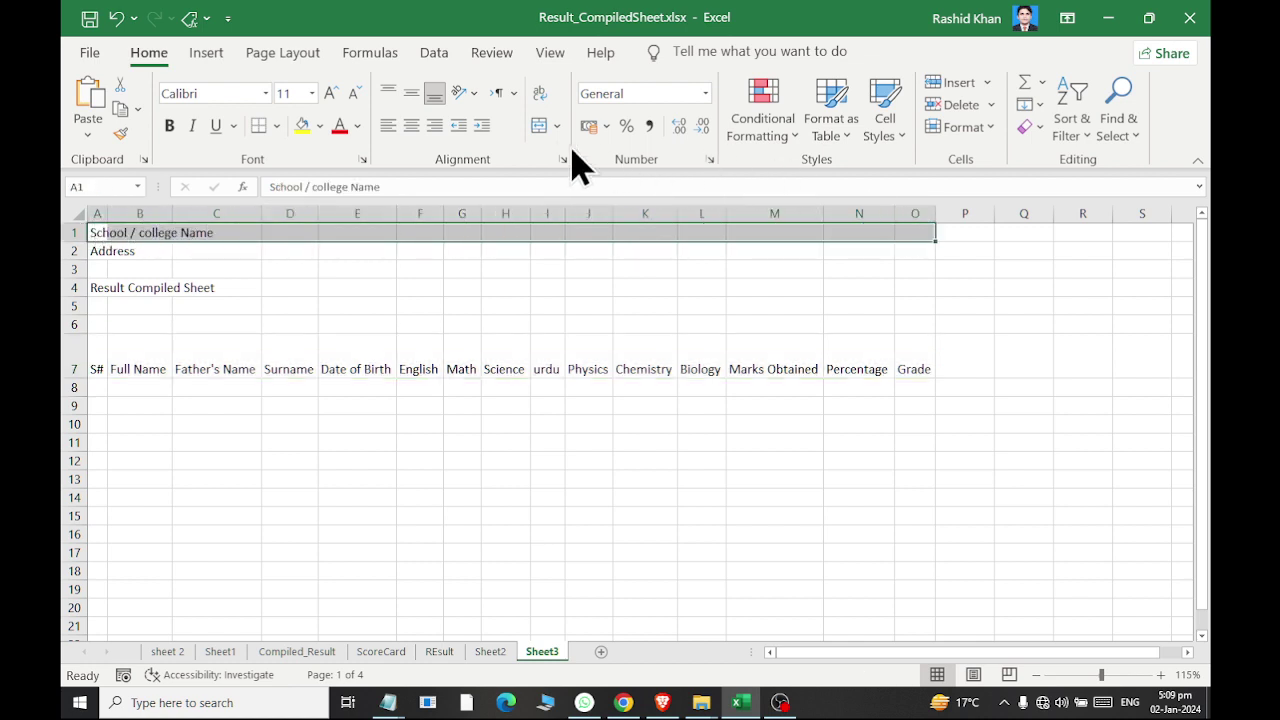
click(540, 127)
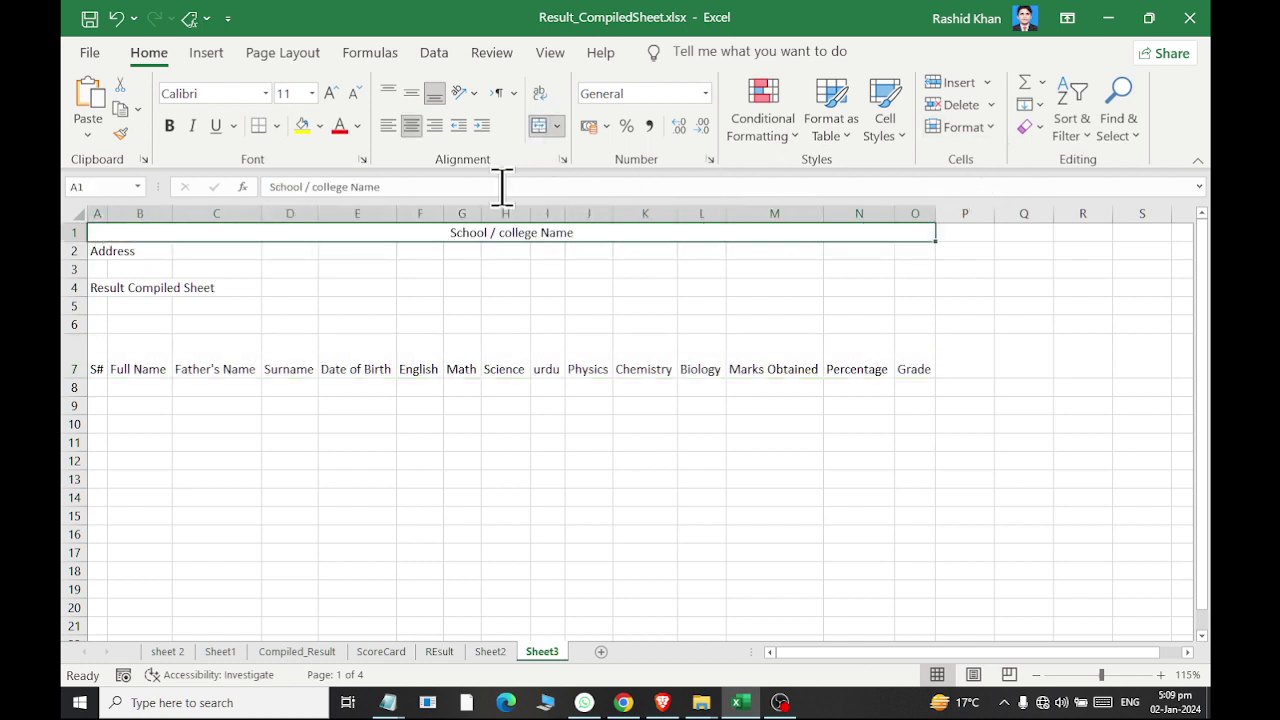
drag(113, 250, 920, 250)
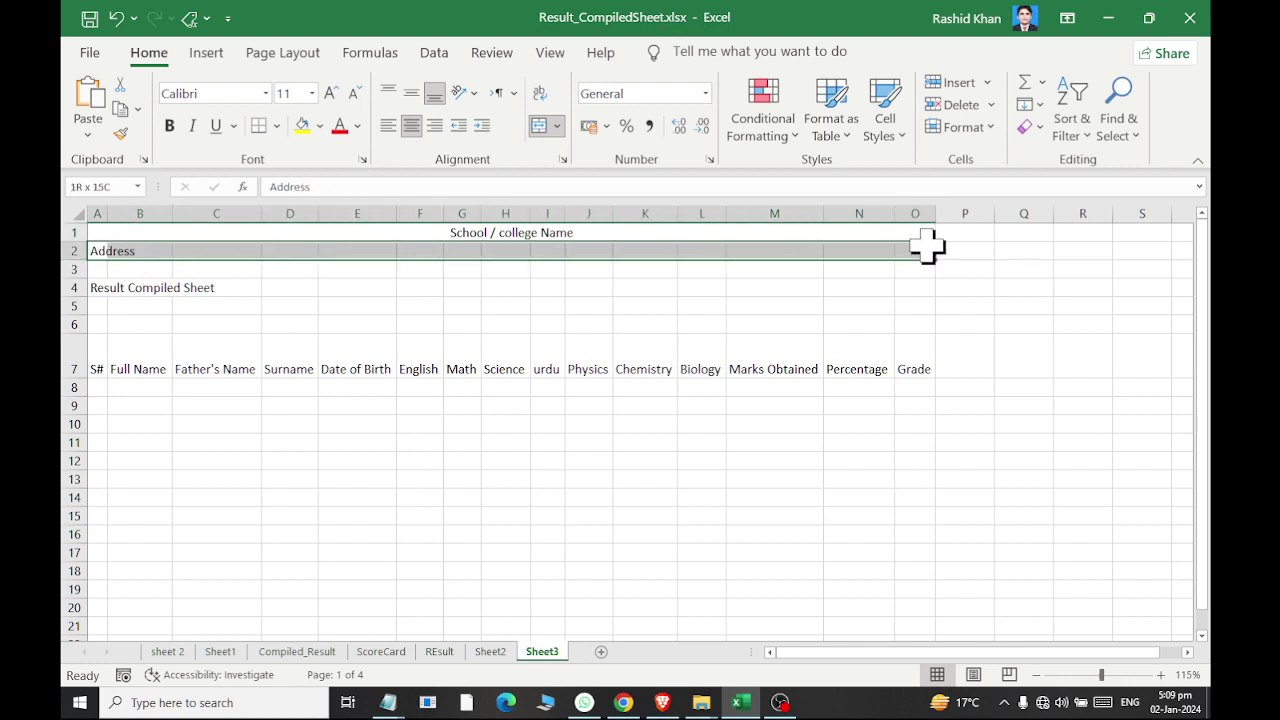
click(540, 127)
drag(104, 288, 913, 284)
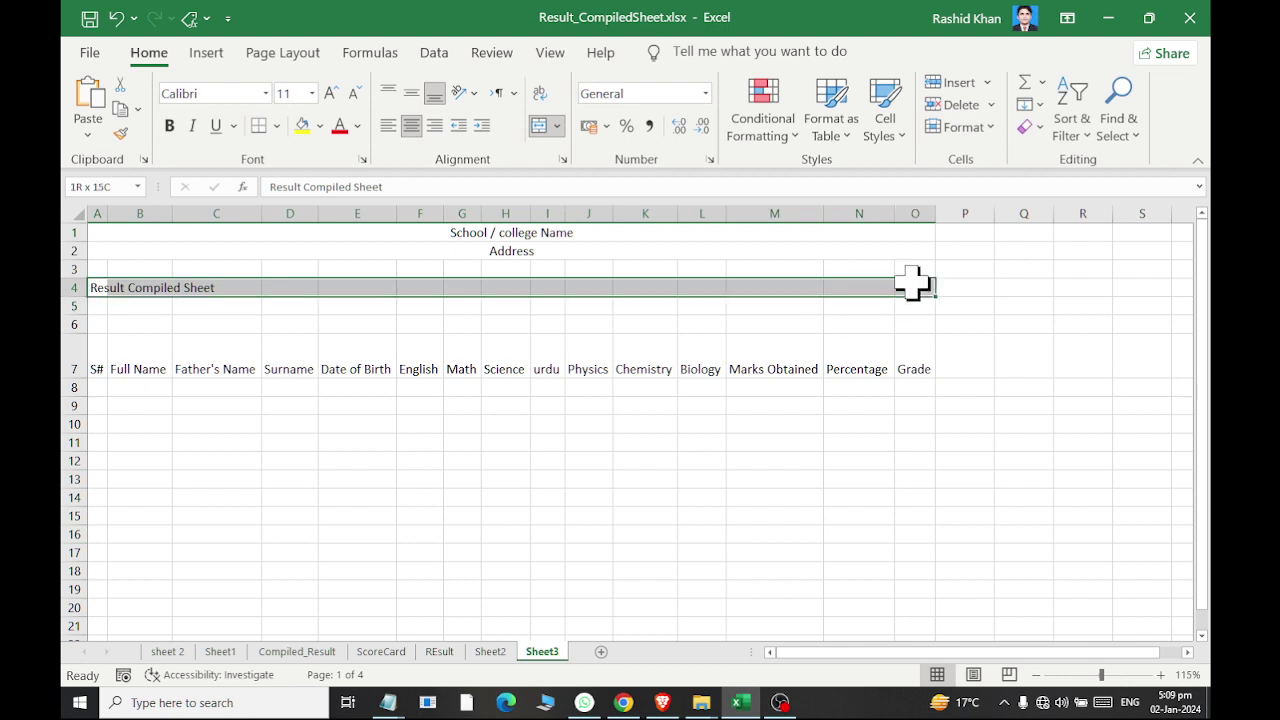
click(540, 127)
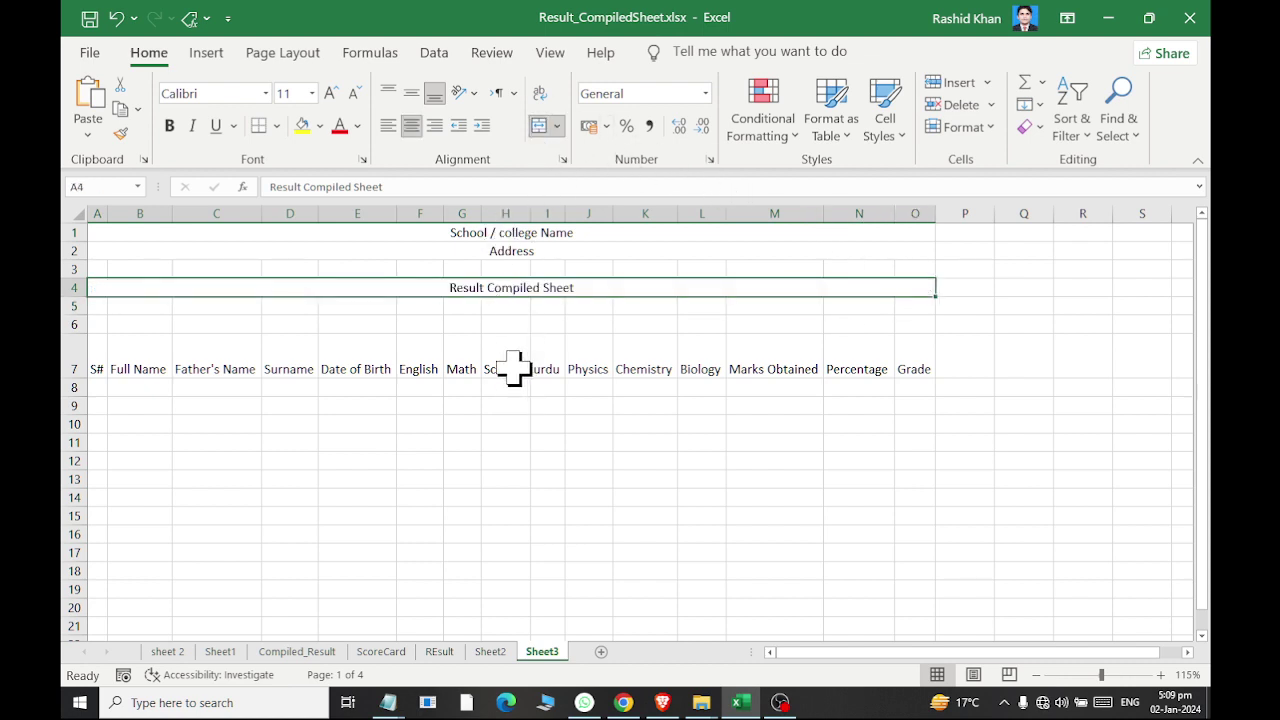
Widen the subject columns from English through Grade with Column Width
drag(97, 360, 912, 364)
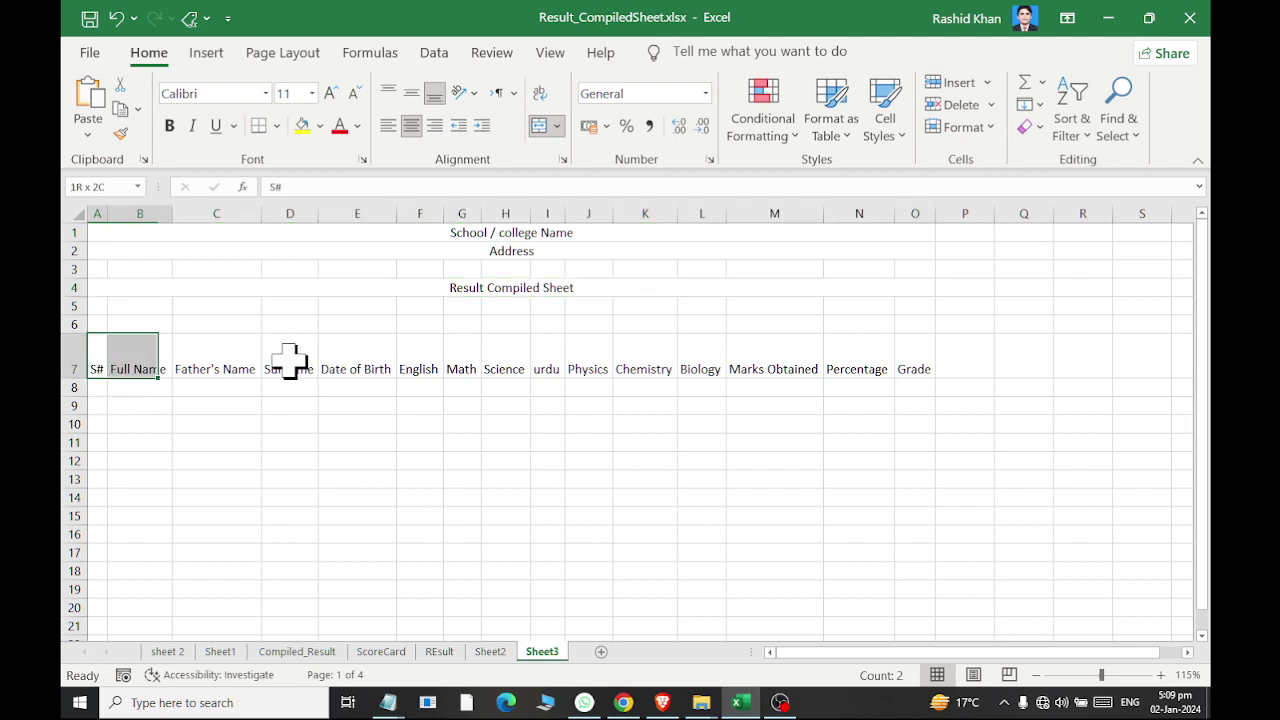
drag(420, 366, 905, 345)
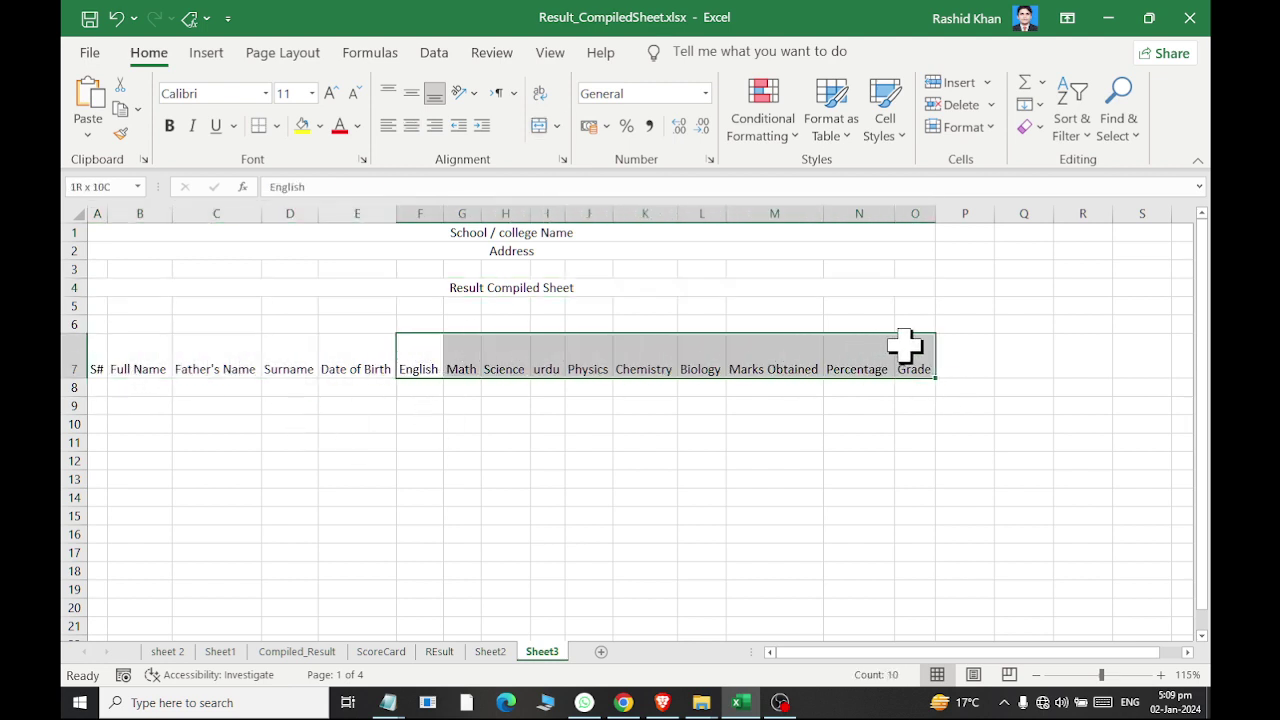
click(955, 127)
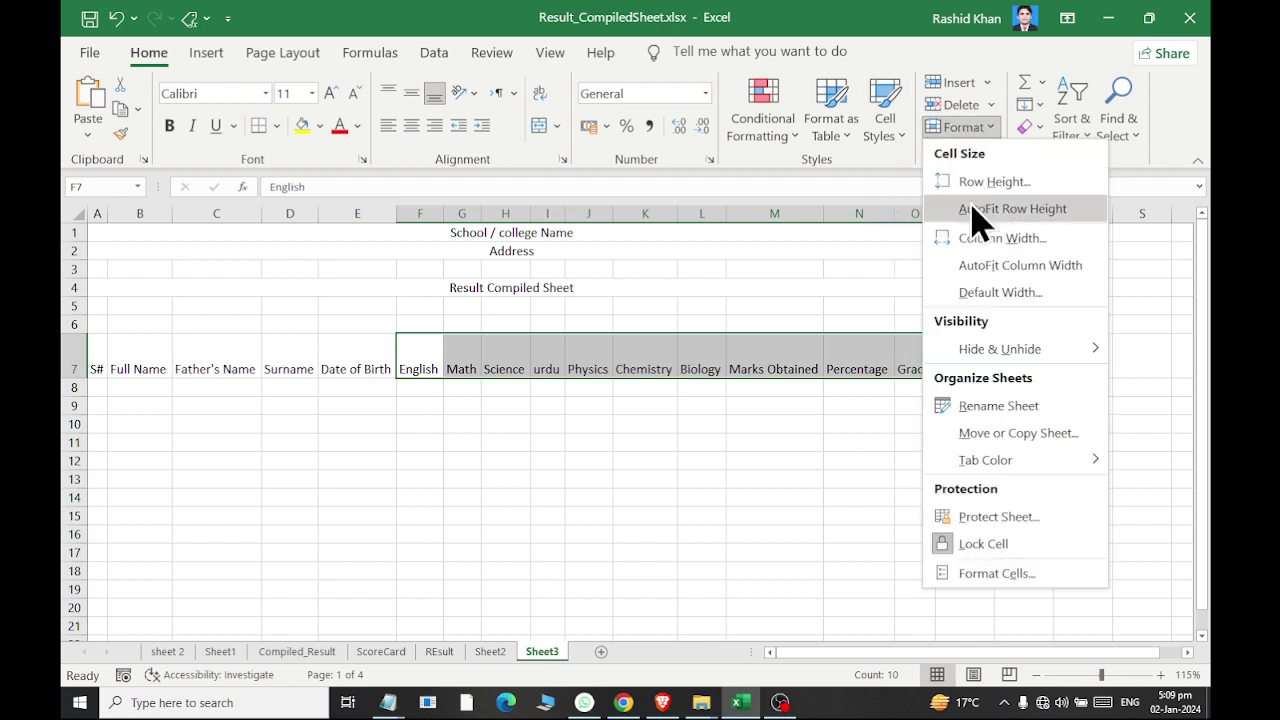
click(982, 250)
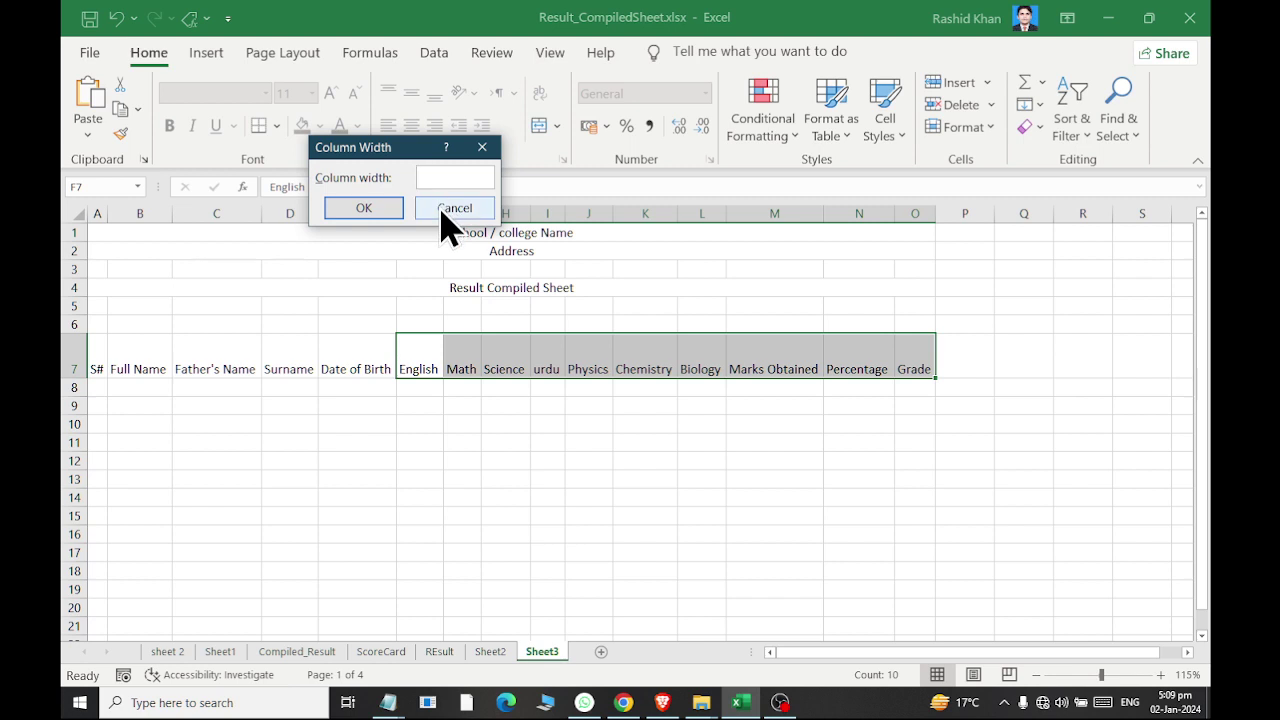
text(16)
click(360, 210)
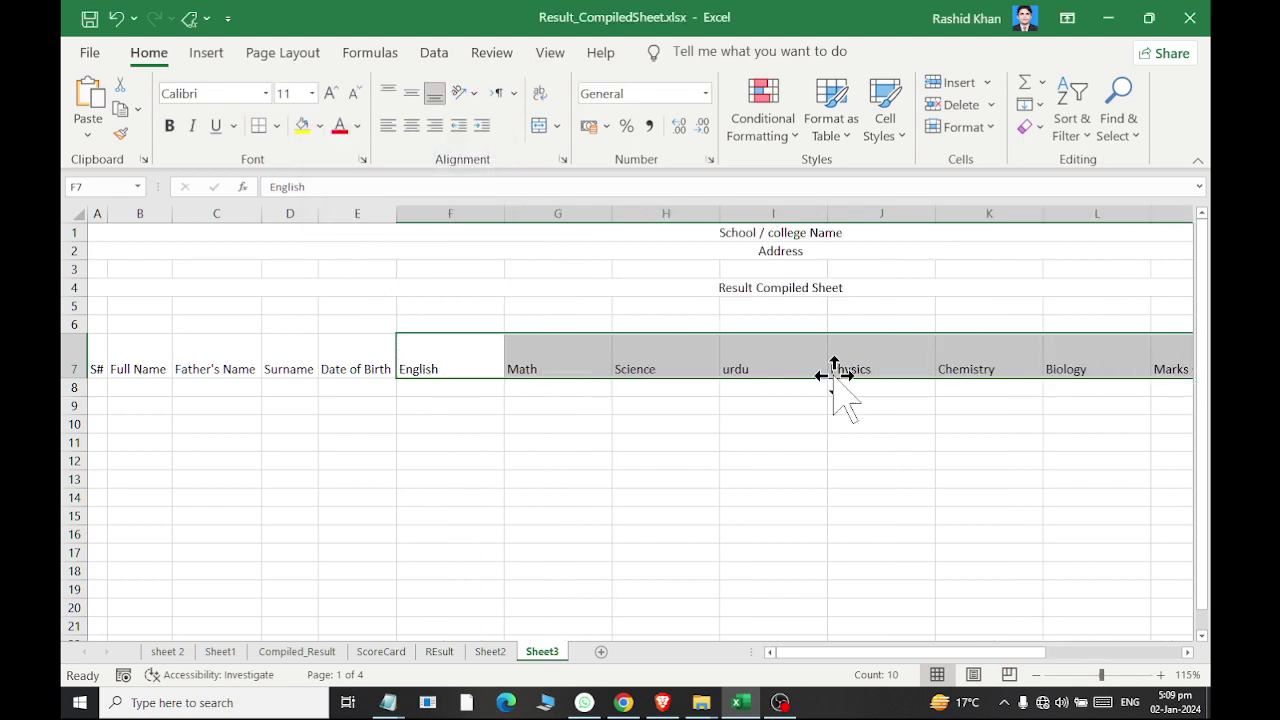
Set the Full Name to Date of Birth columns (B to E) to width 20
drag(373, 355, 140, 365)
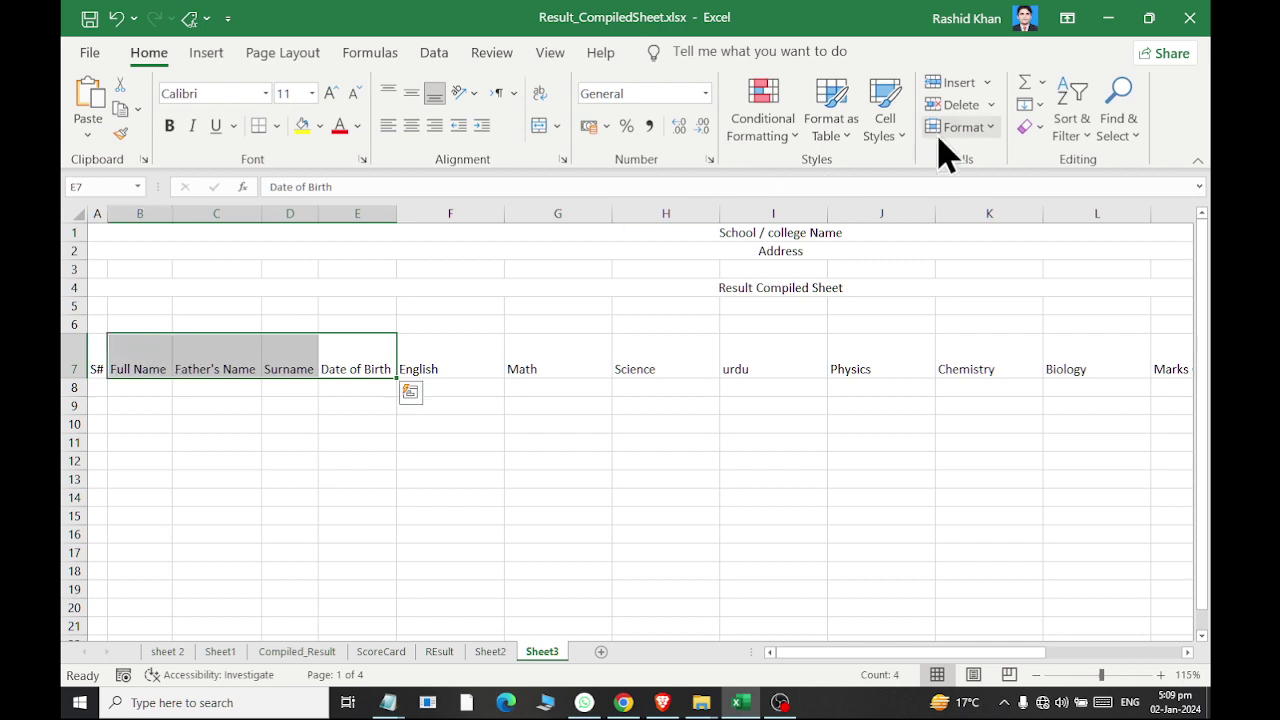
click(962, 127)
click(965, 240)
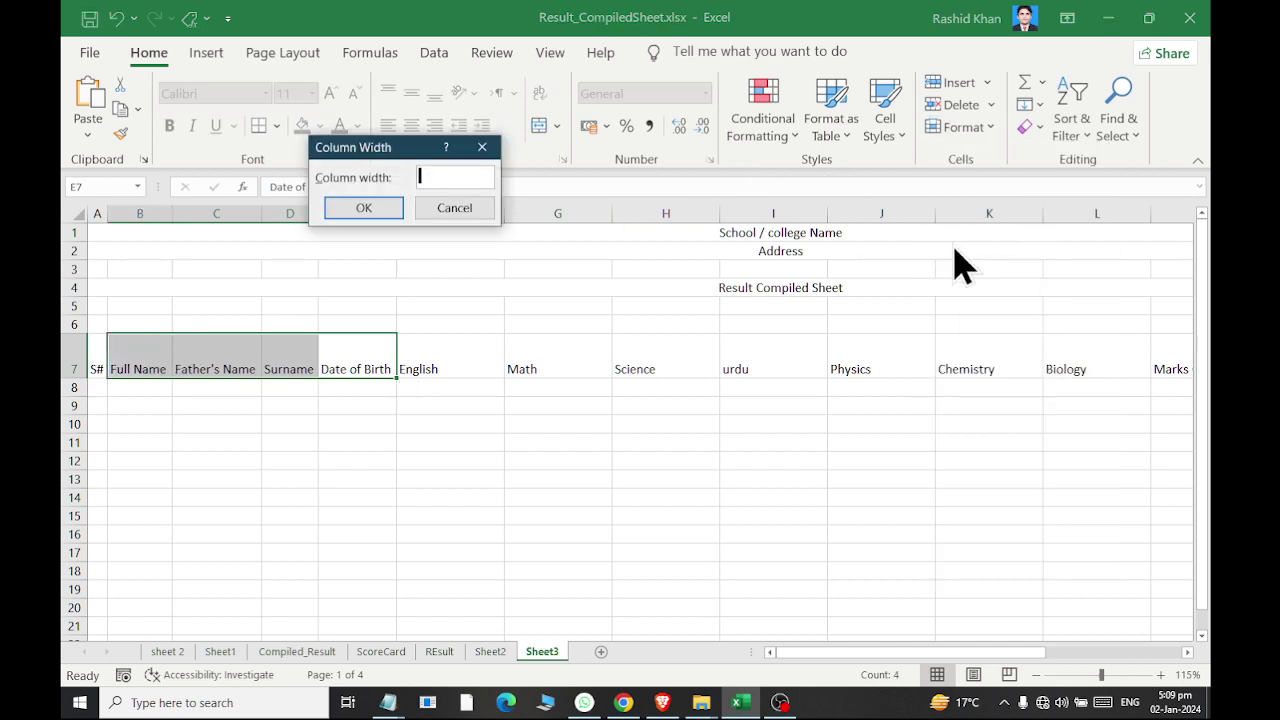
text(20)
click(368, 210)
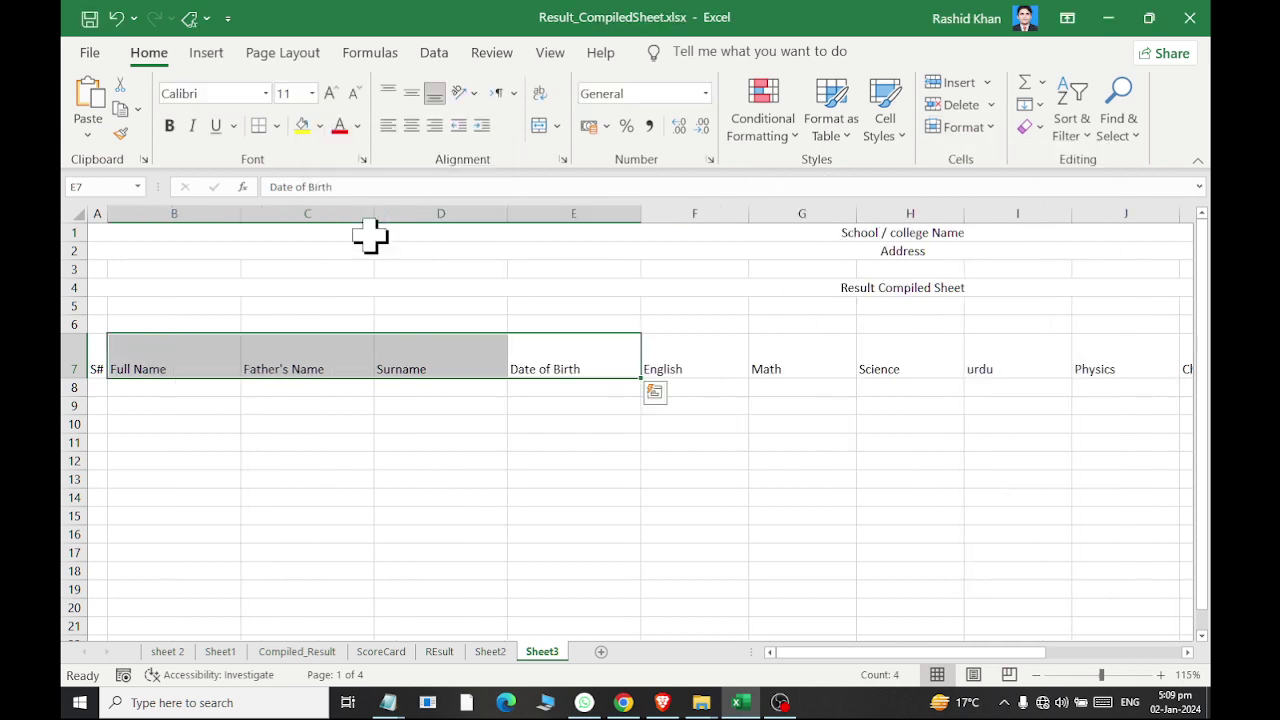
click(416, 520)
mouse_move(945, 652)
mouse_down()
mouse_move(1080, 665)
mouse_move(754, 663)
mouse_up()
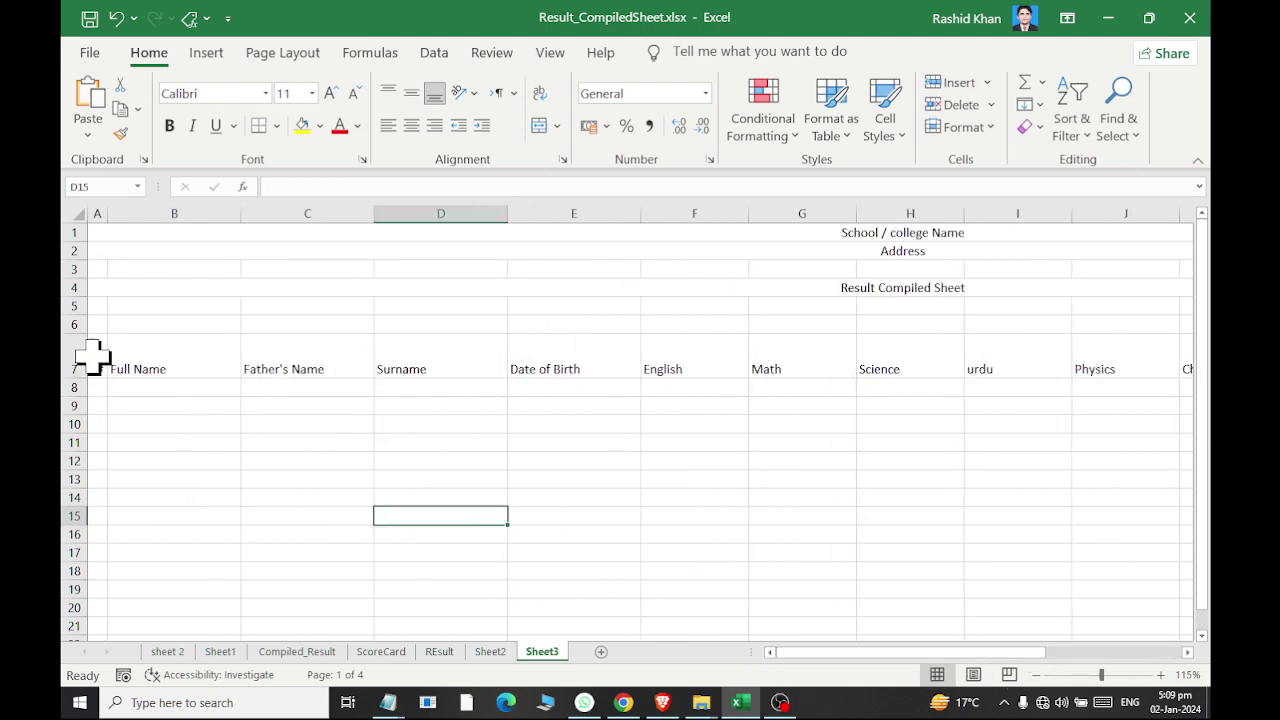
drag(93, 357, 1043, 341)
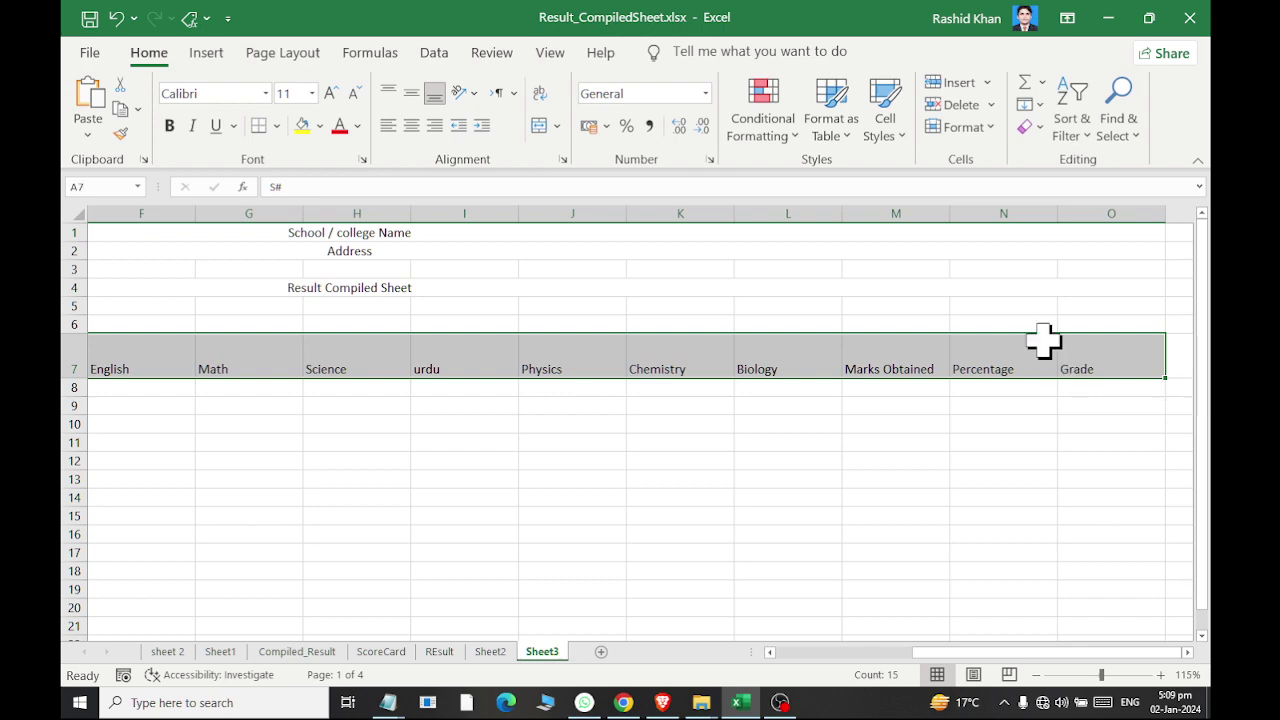
Give the row 7 headings Heading 1 style, centred horizontally and vertically
click(880, 129)
click(546, 344)
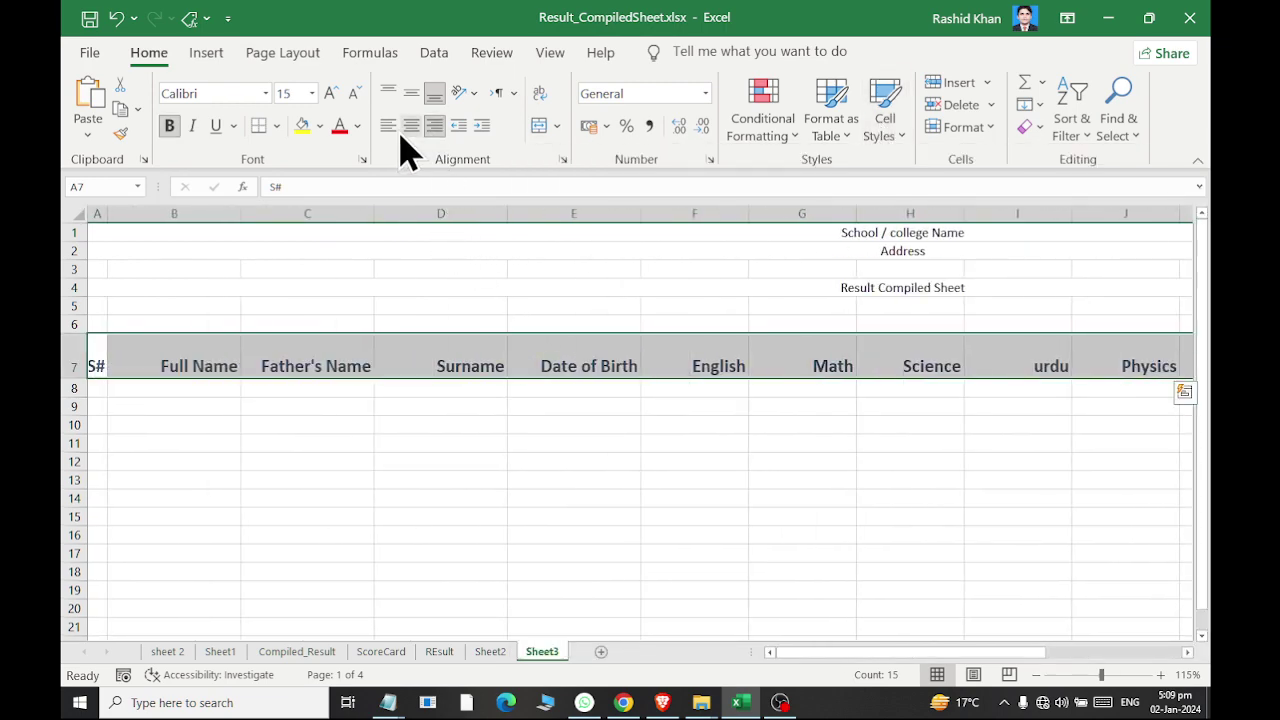
click(388, 125)
click(411, 125)
click(388, 93)
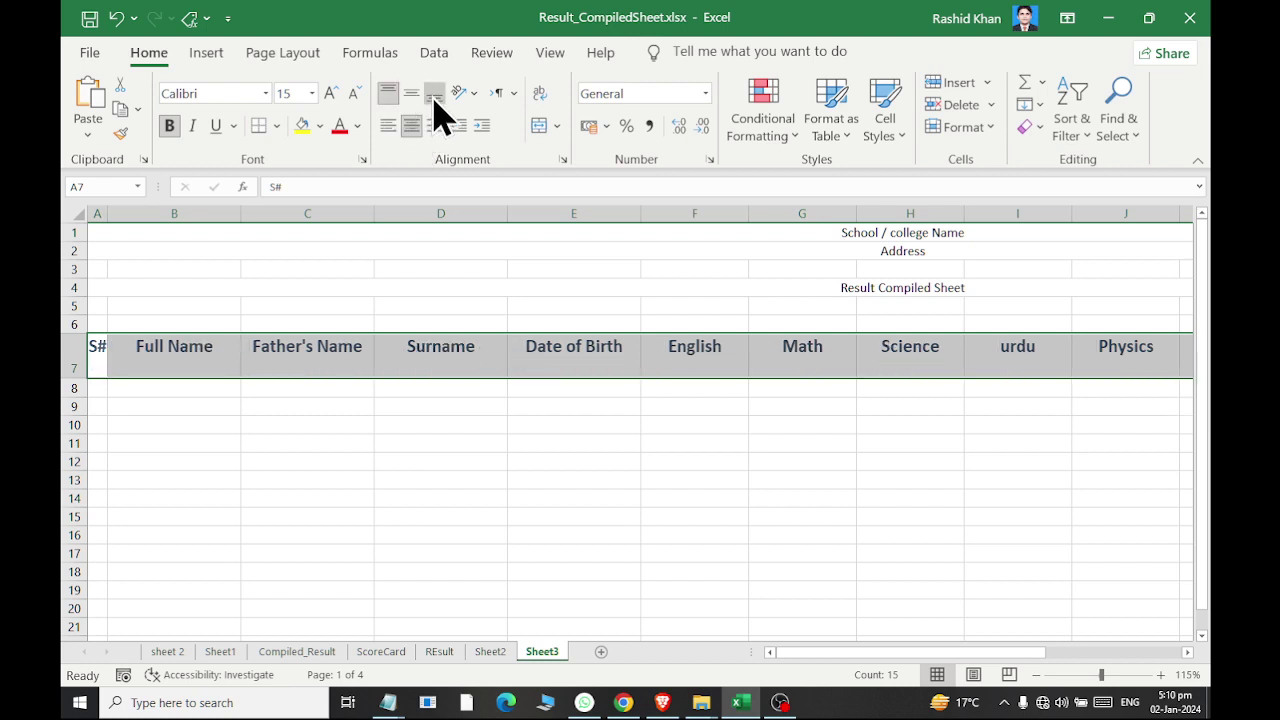
click(434, 93)
click(411, 93)
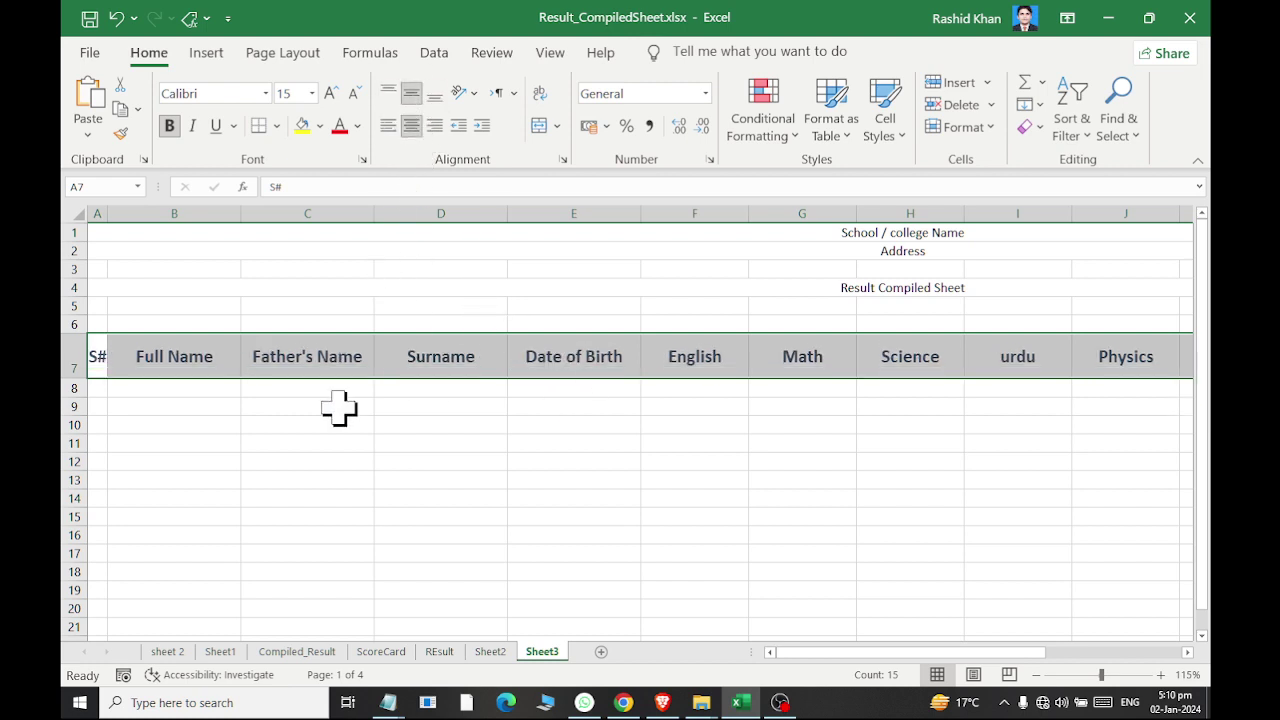
AutoFit column M so the full Marks Obtained heading shows
drag(958, 652, 1163, 652)
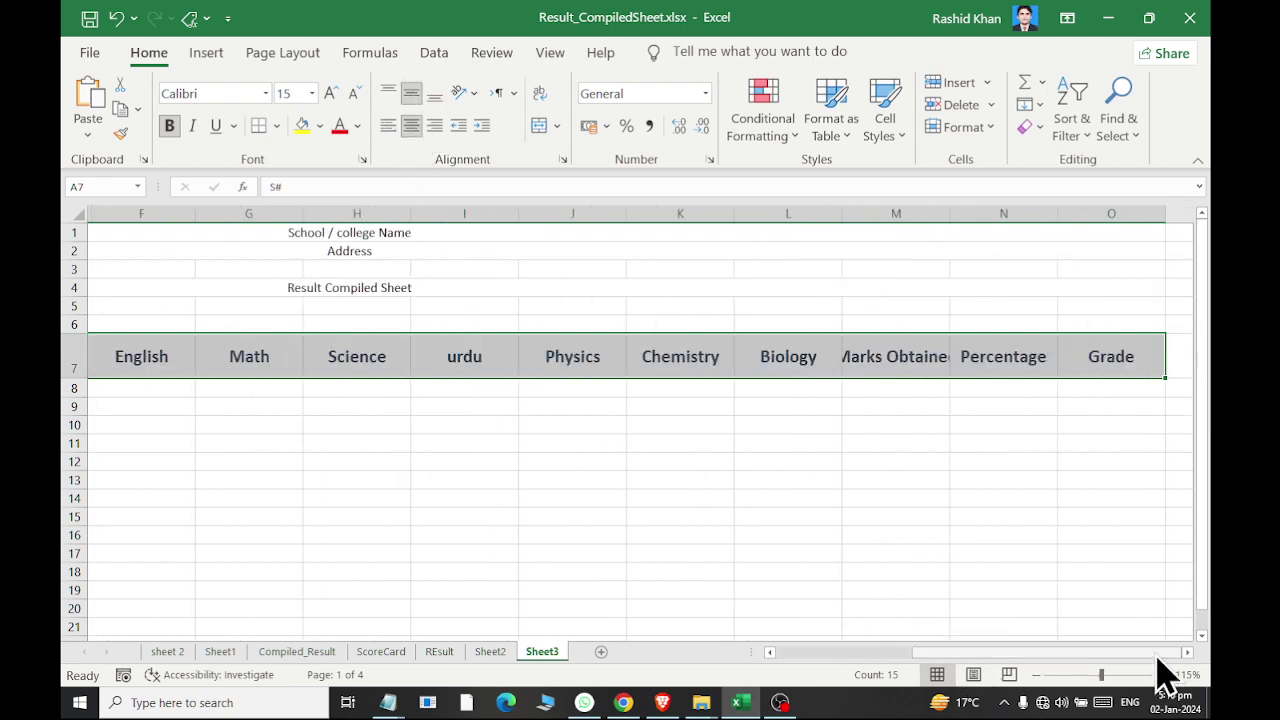
click(908, 364)
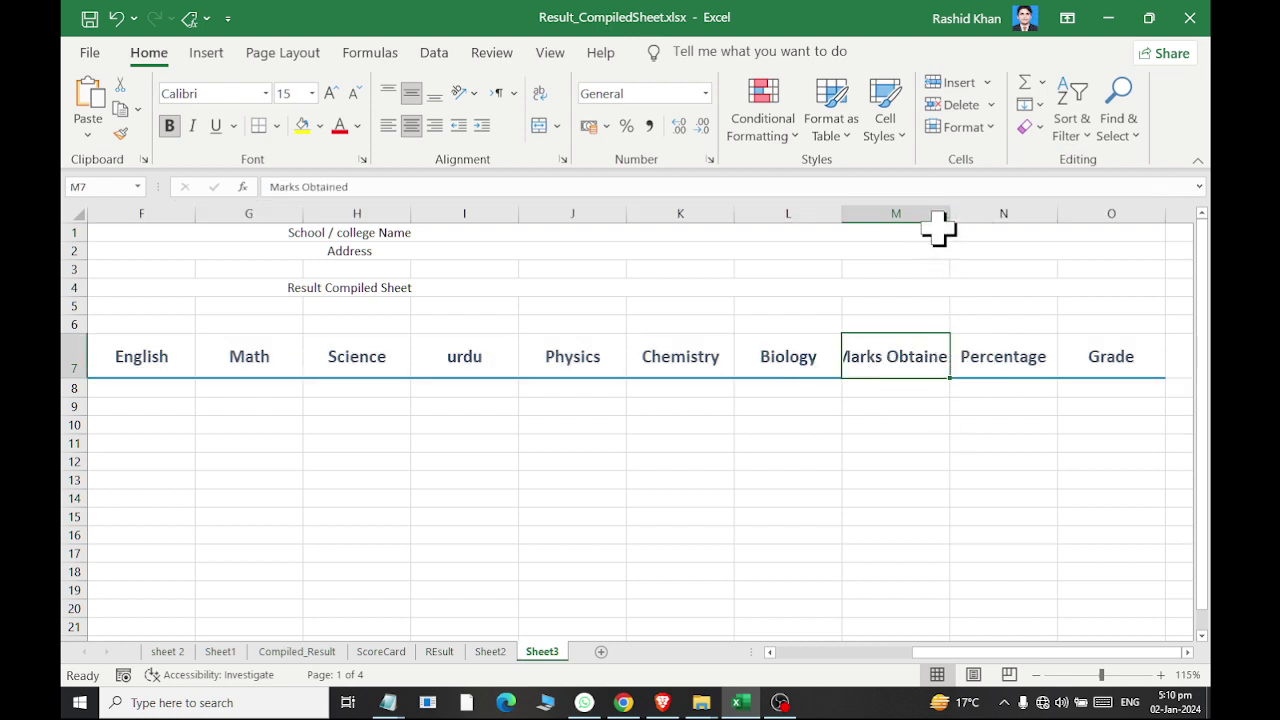
drag(948, 217, 942, 217)
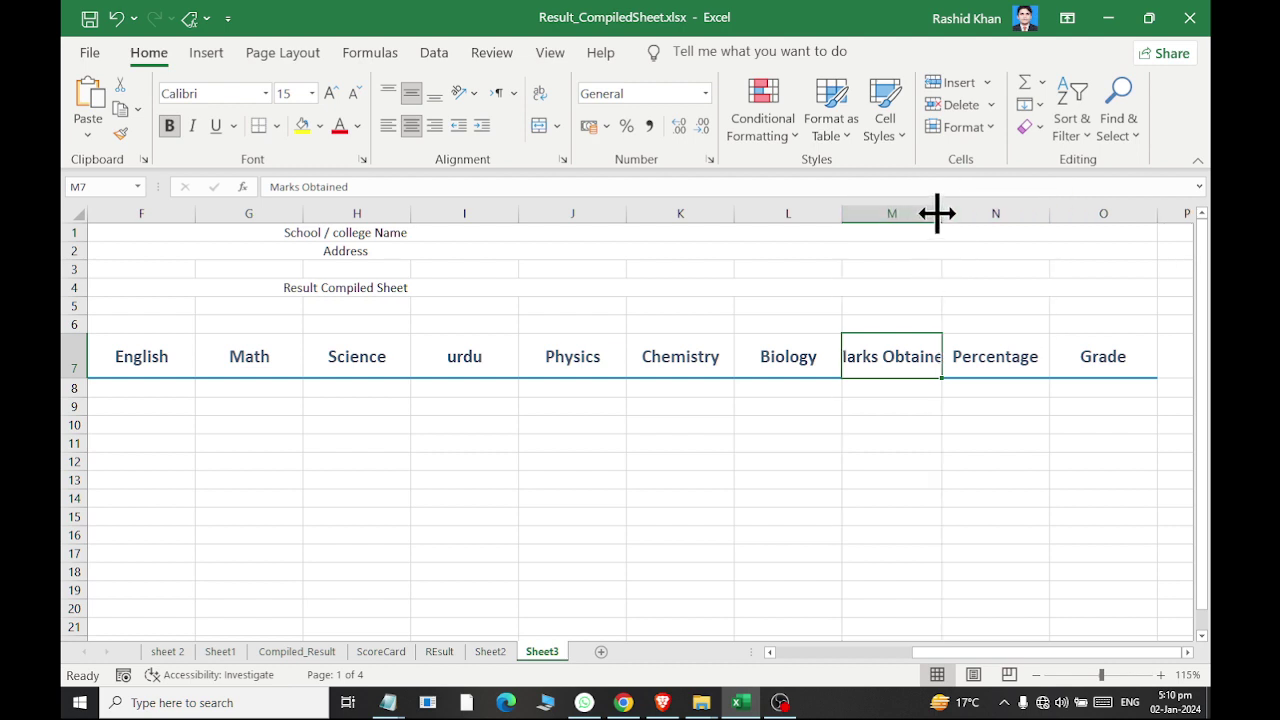
double_click(937, 213)
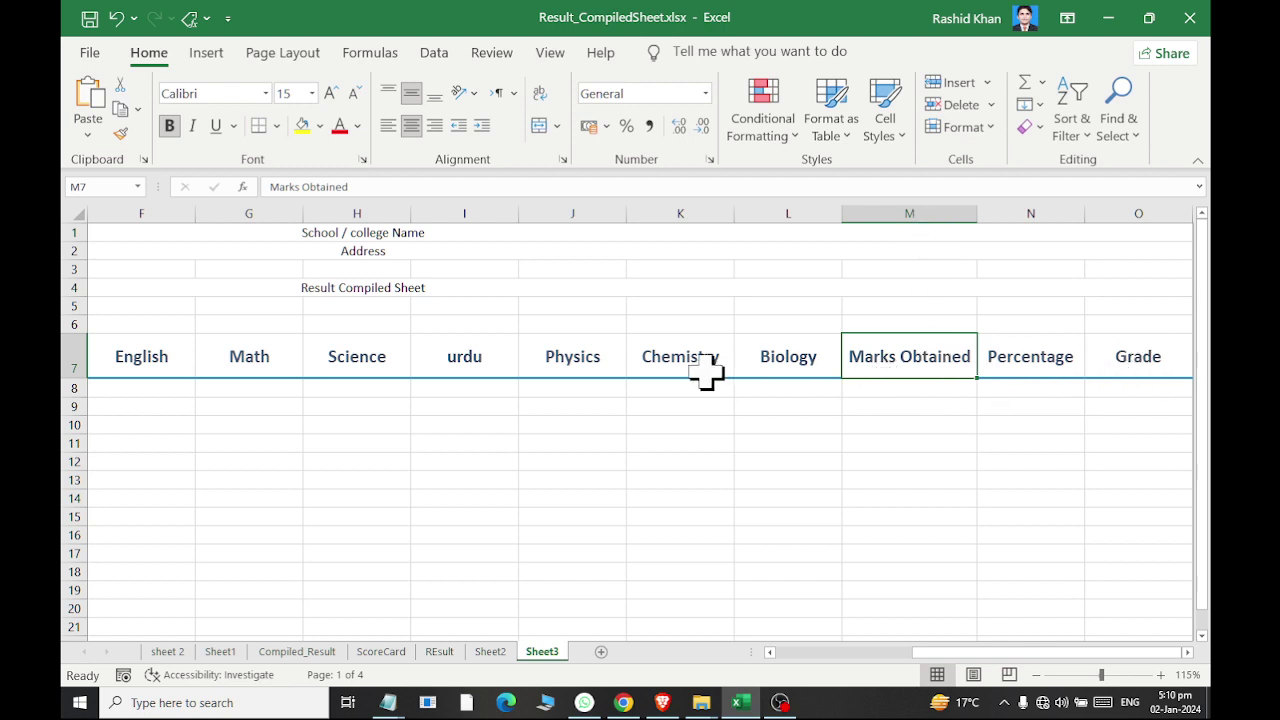
click(372, 236)
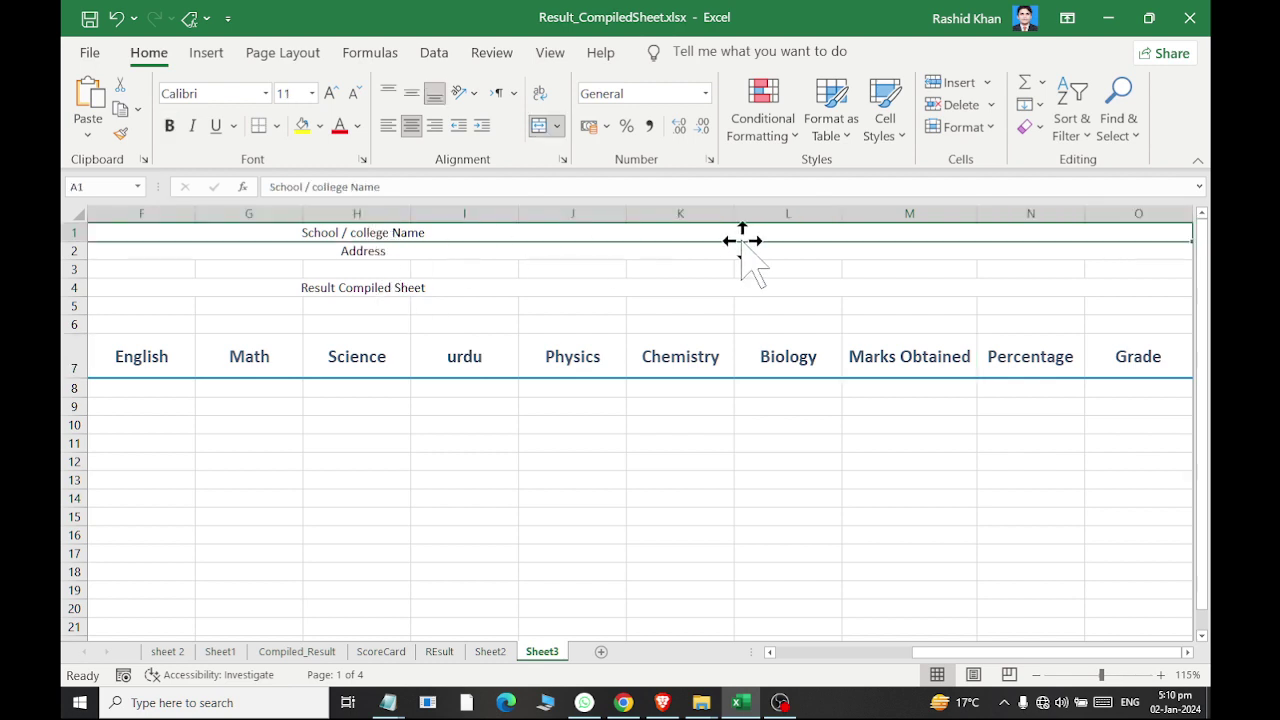
Style the school name with Title style, size 20, italic and Adobe Gothic Std font
click(897, 143)
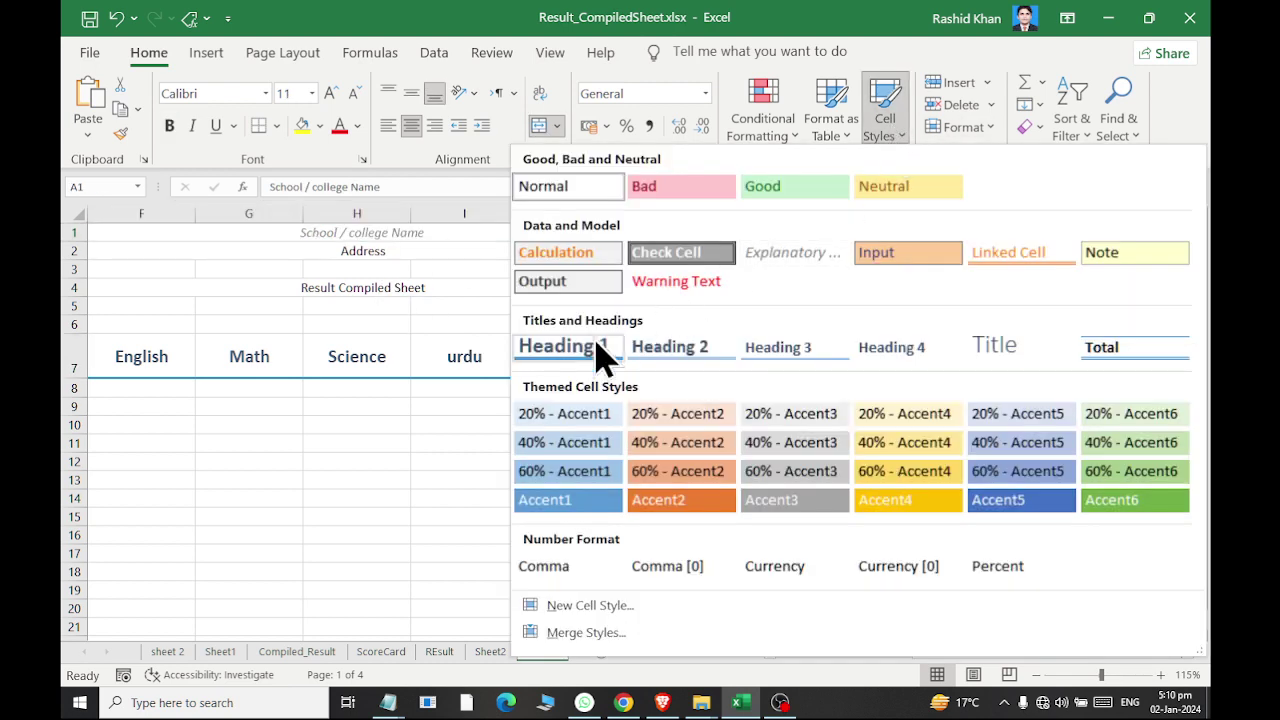
click(1022, 348)
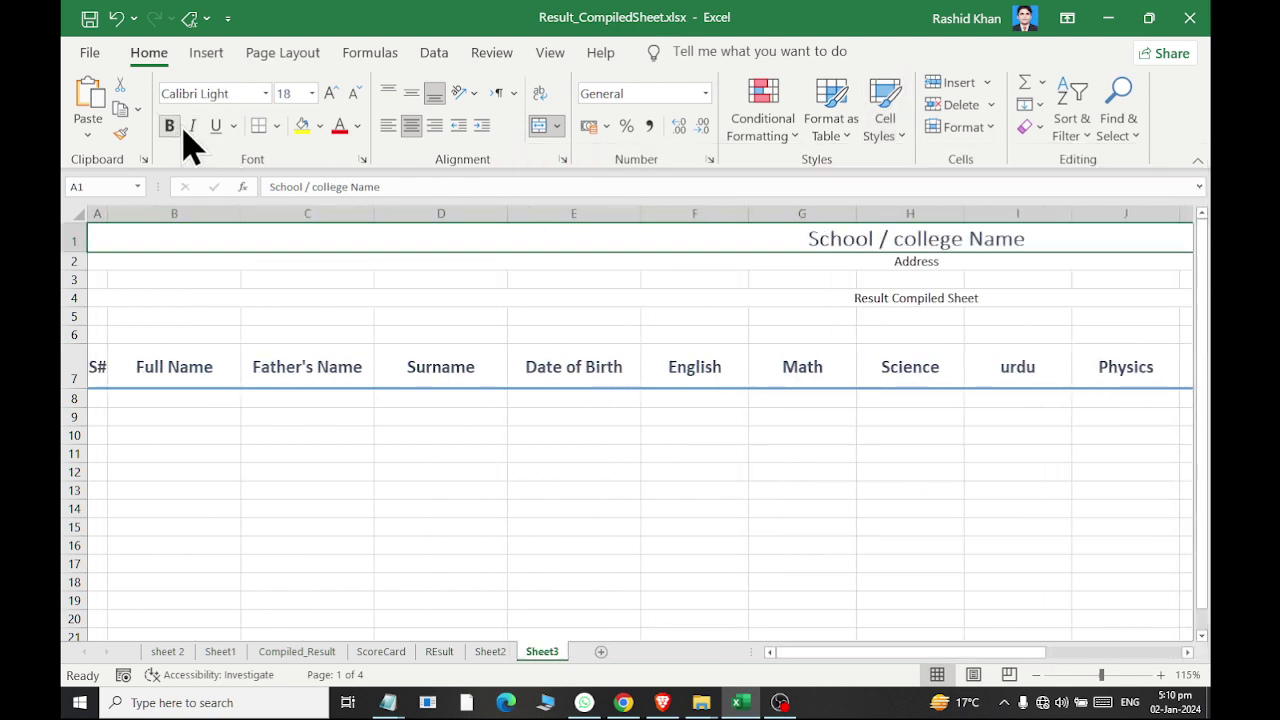
click(330, 93)
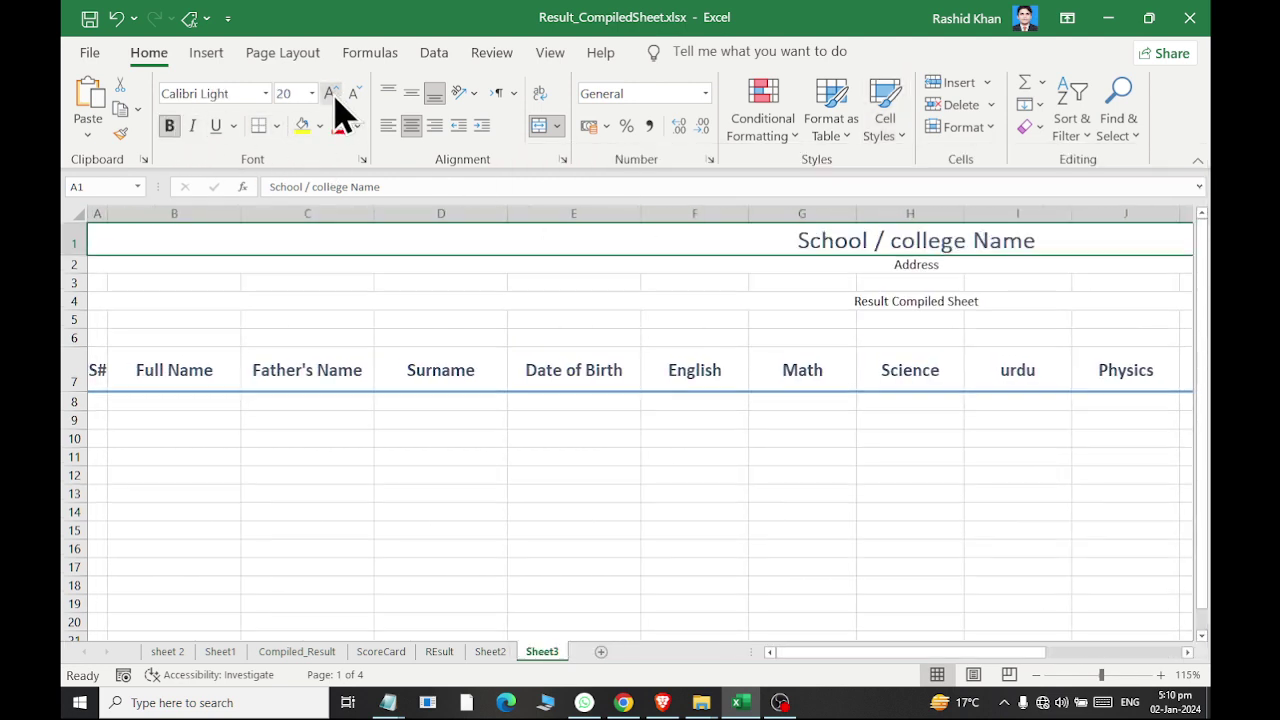
click(192, 125)
click(266, 94)
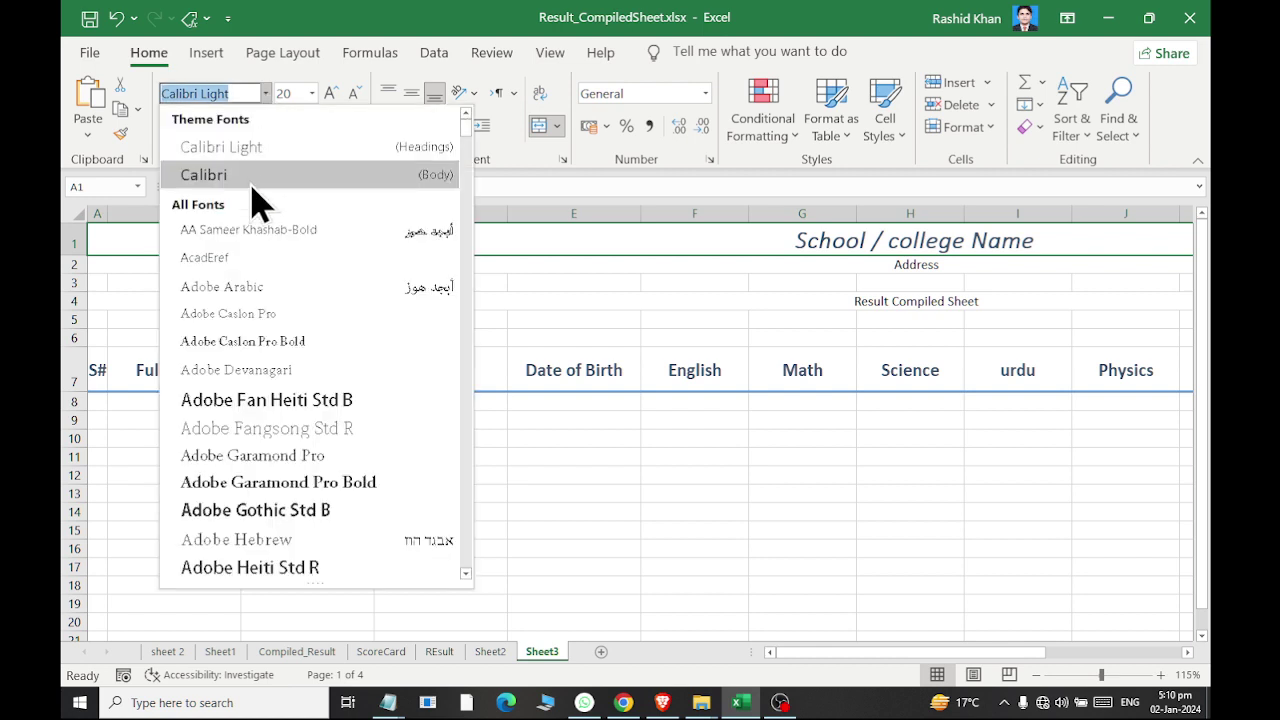
click(276, 512)
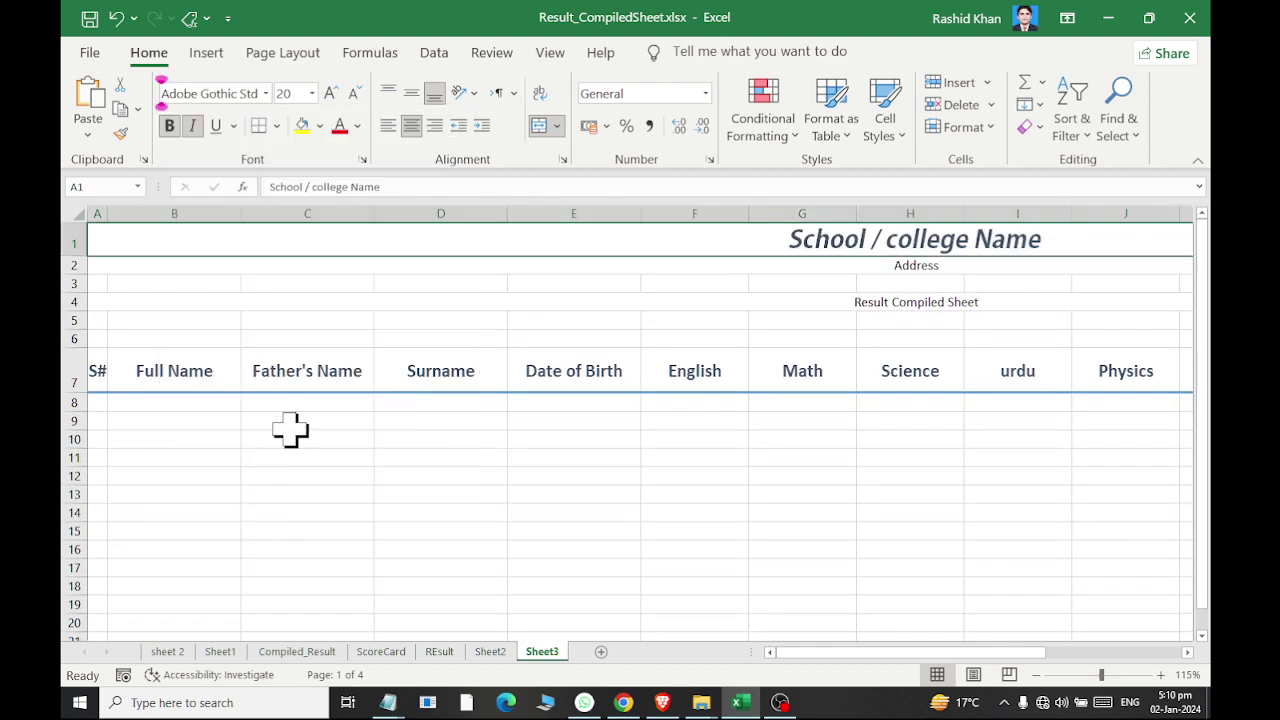
Apply a heading style to the Address row and make it bold italic
click(803, 268)
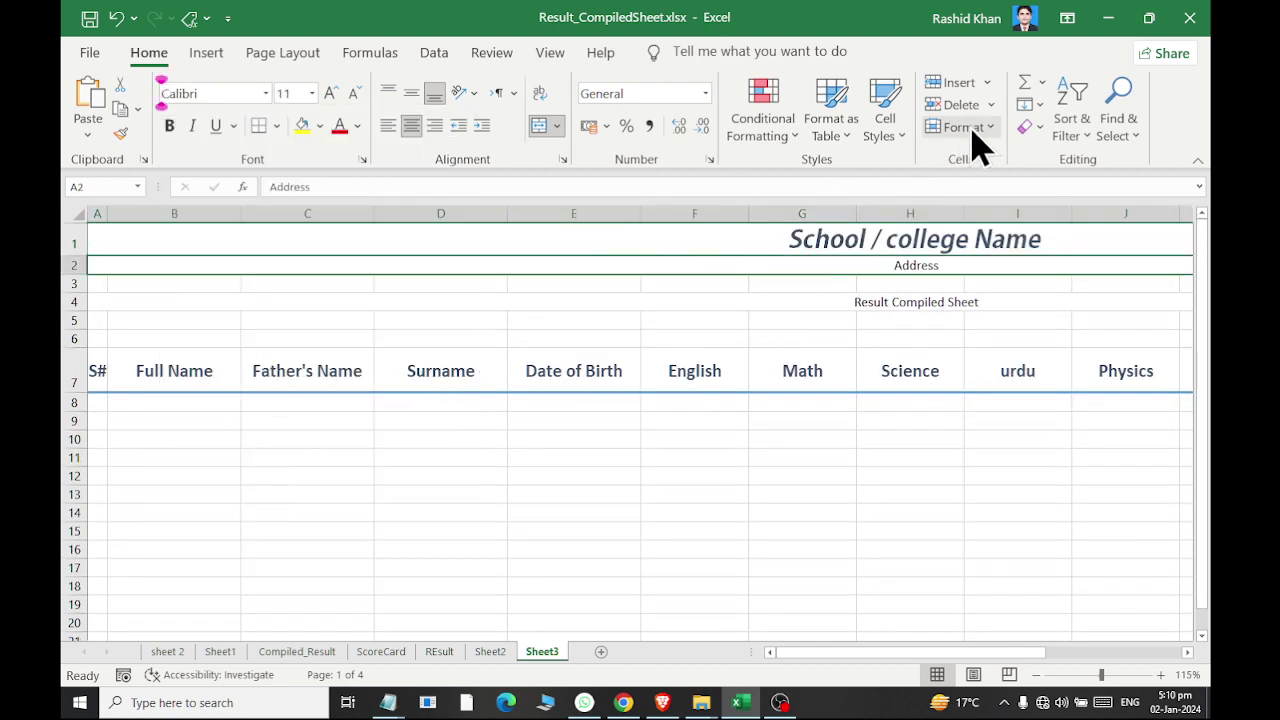
click(888, 128)
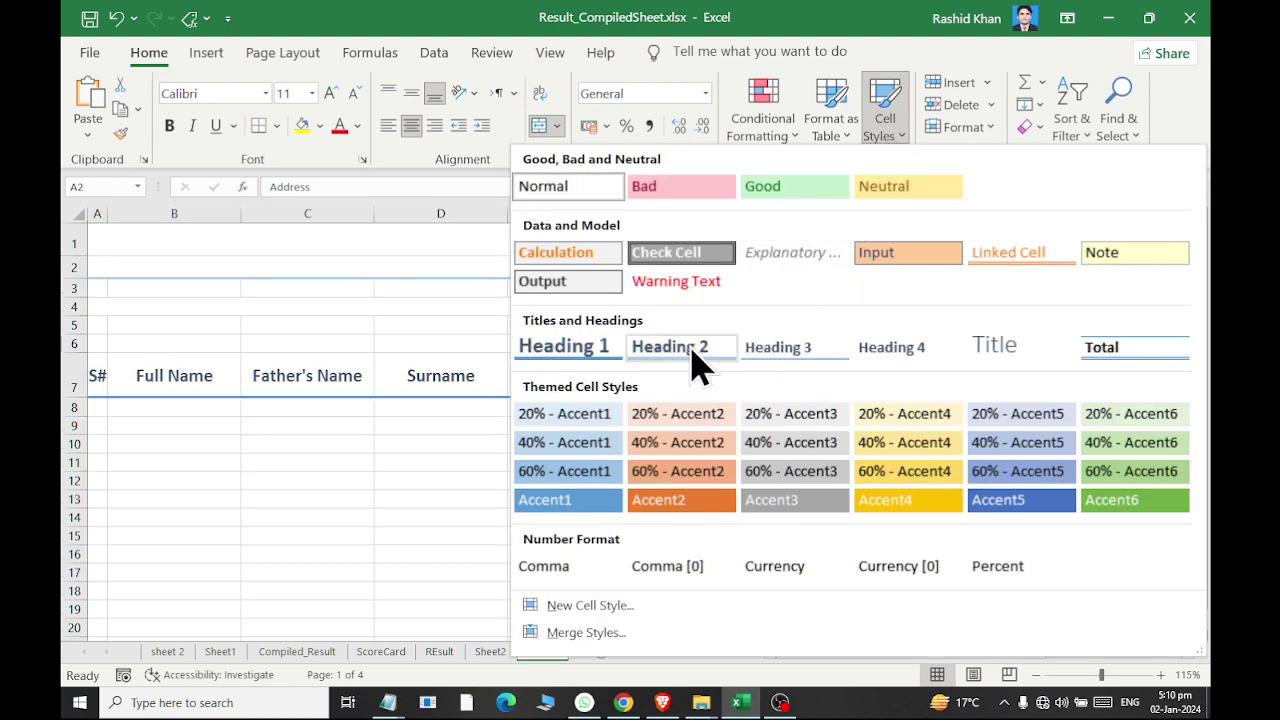
click(829, 358)
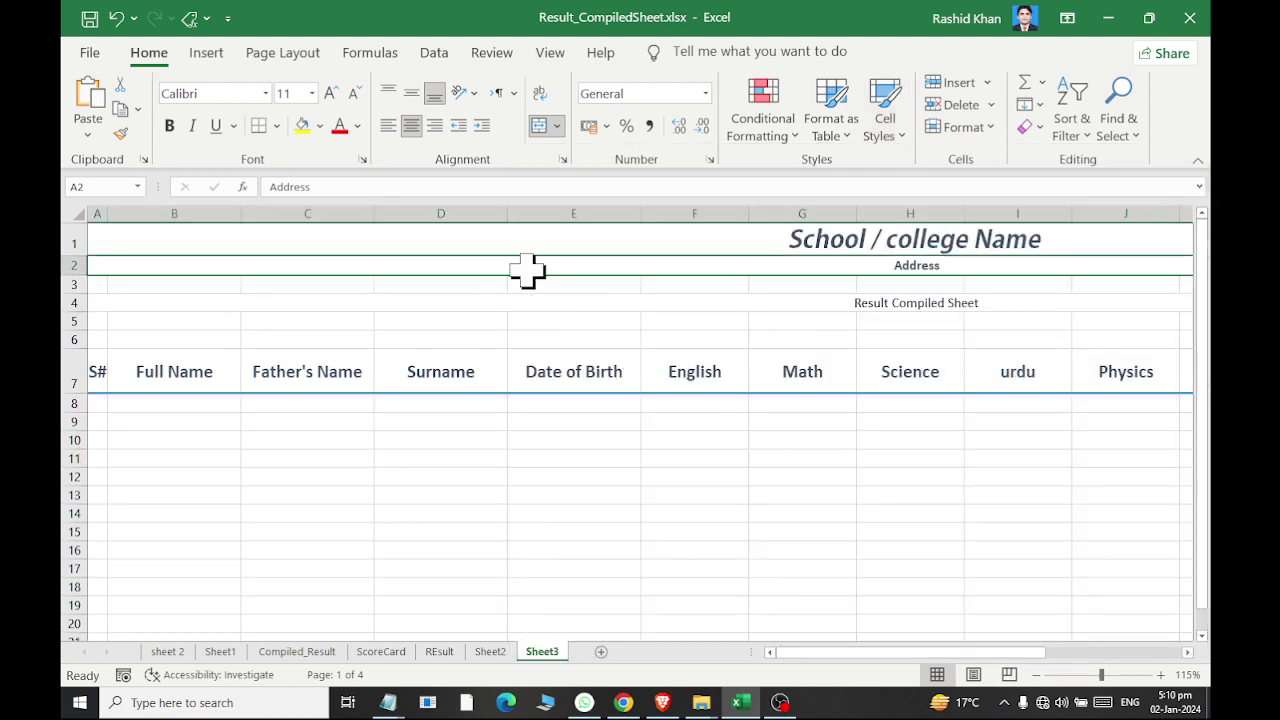
click(170, 126)
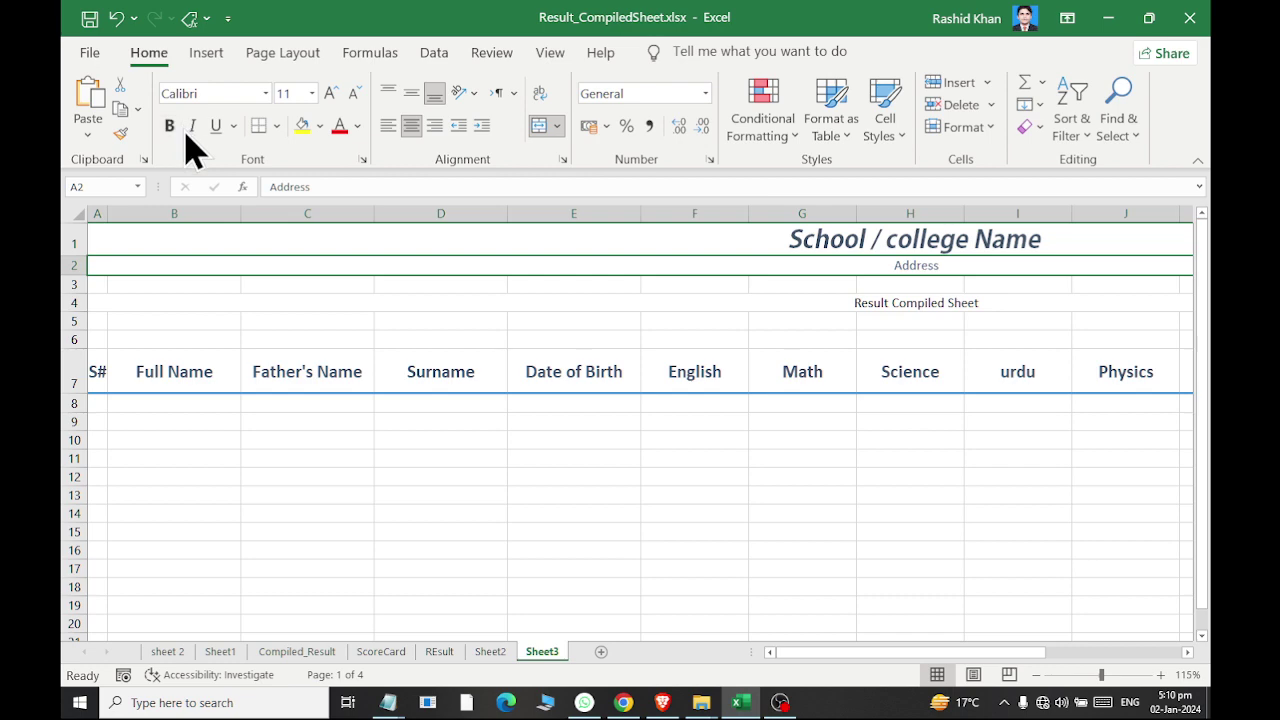
click(192, 126)
click(170, 126)
Give Result Compiled Sheet a heading style, middle alignment and one size larger font, size 13
click(845, 300)
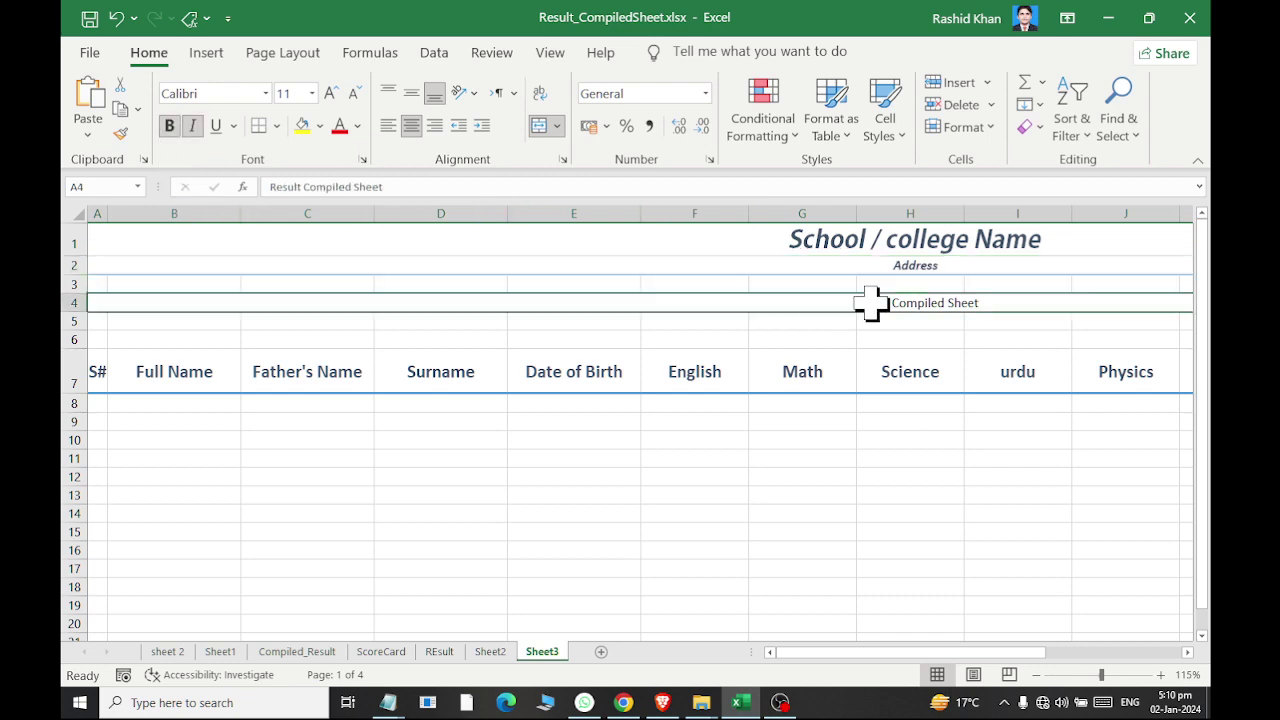
click(885, 118)
click(612, 352)
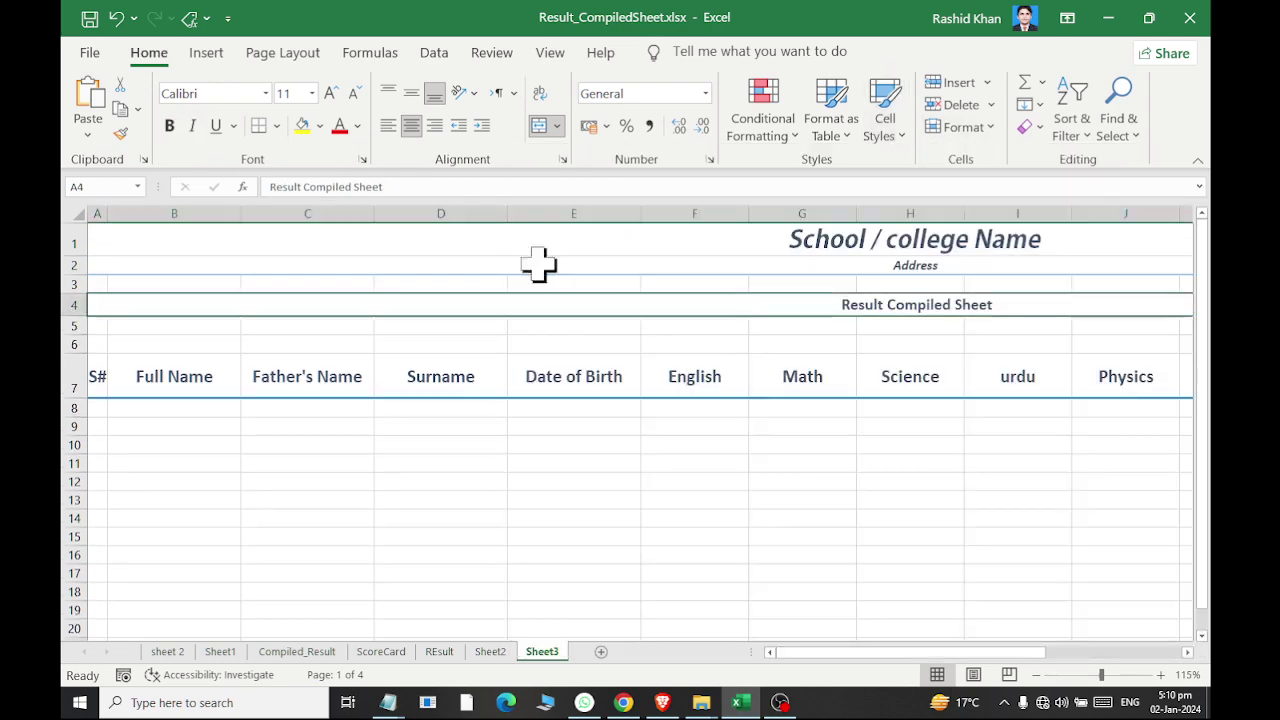
click(411, 93)
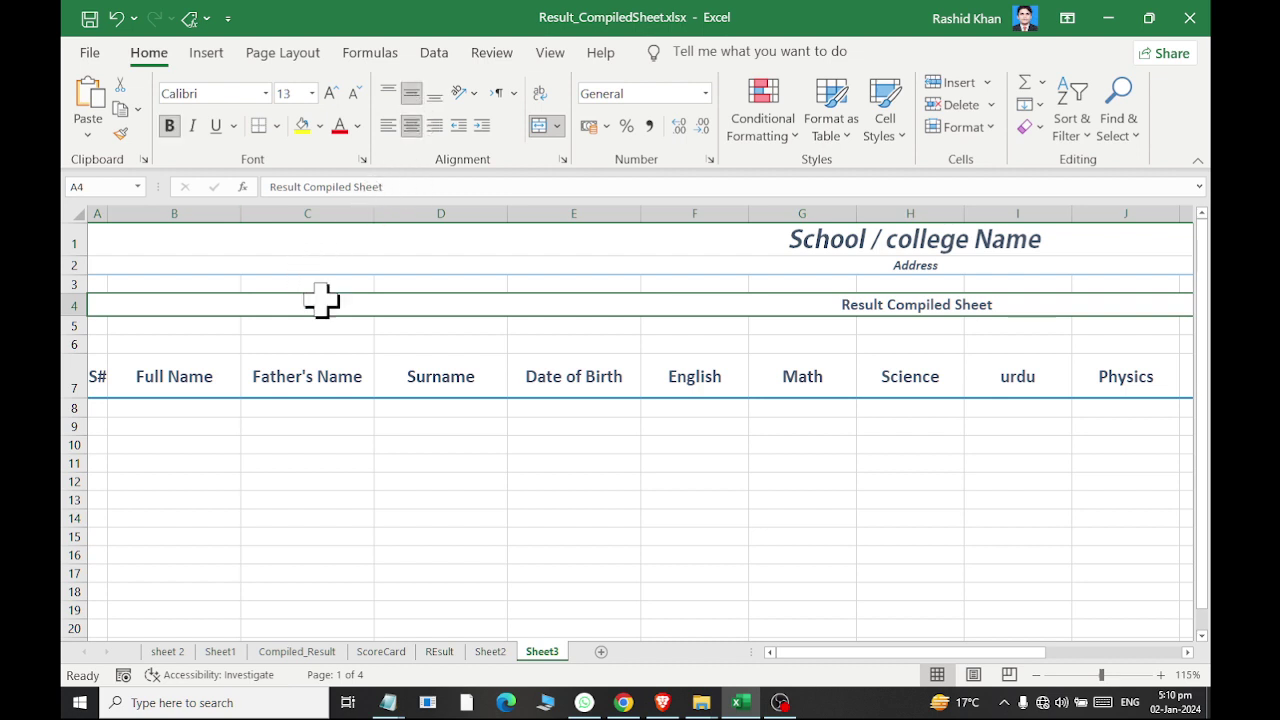
click(330, 95)
click(798, 266)
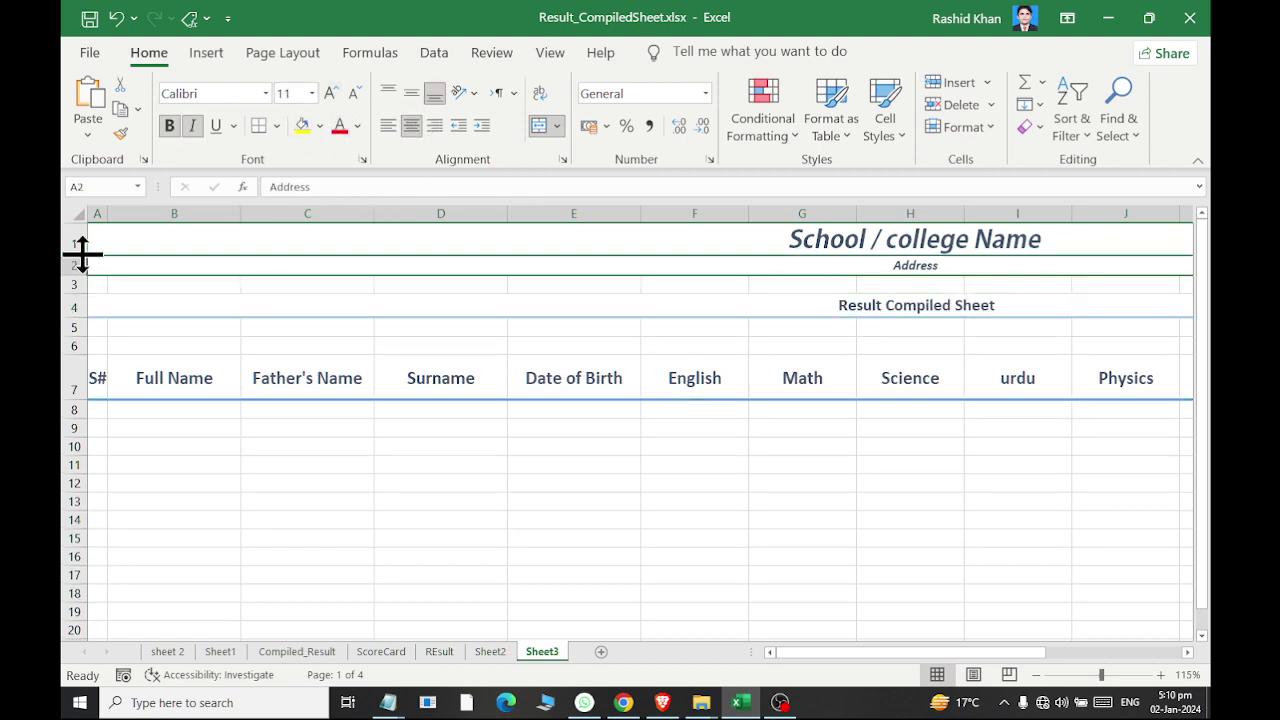
click(1187, 651)
drag(1114, 653, 640, 669)
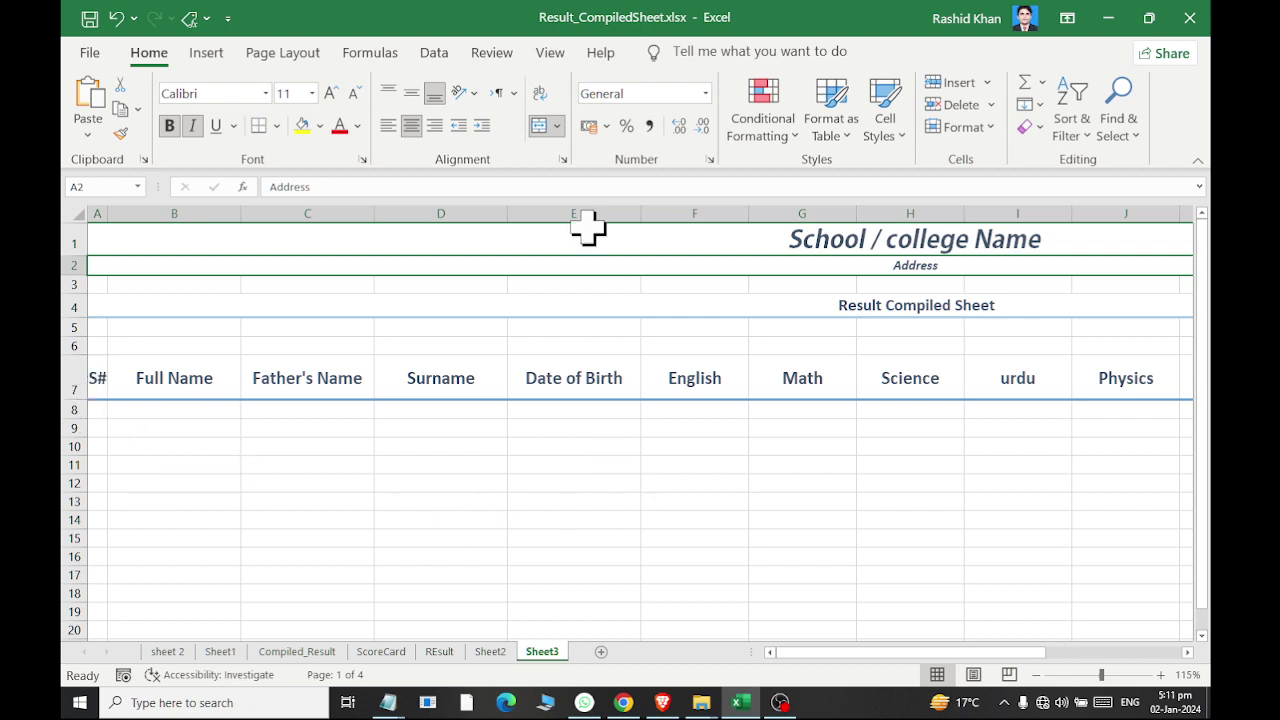
Hide and re-show the sheet gridlines, then turn on gridline printing in Sheet Options
click(547, 54)
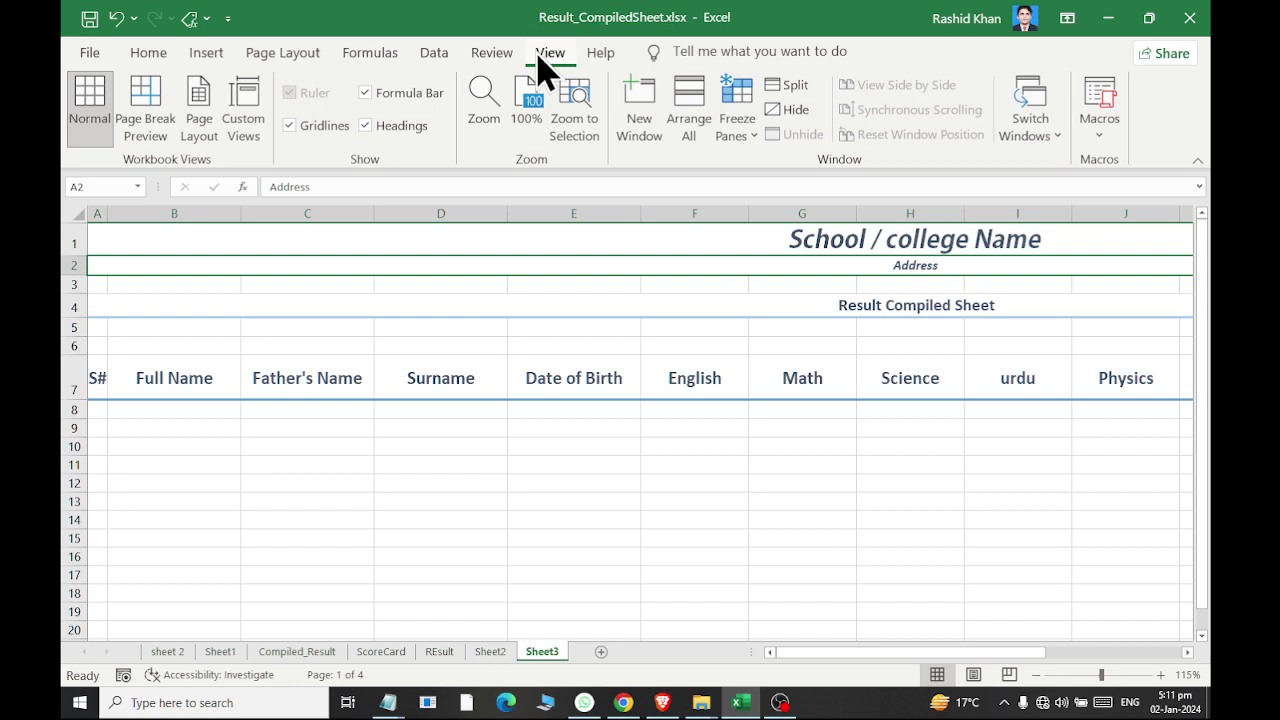
click(291, 133)
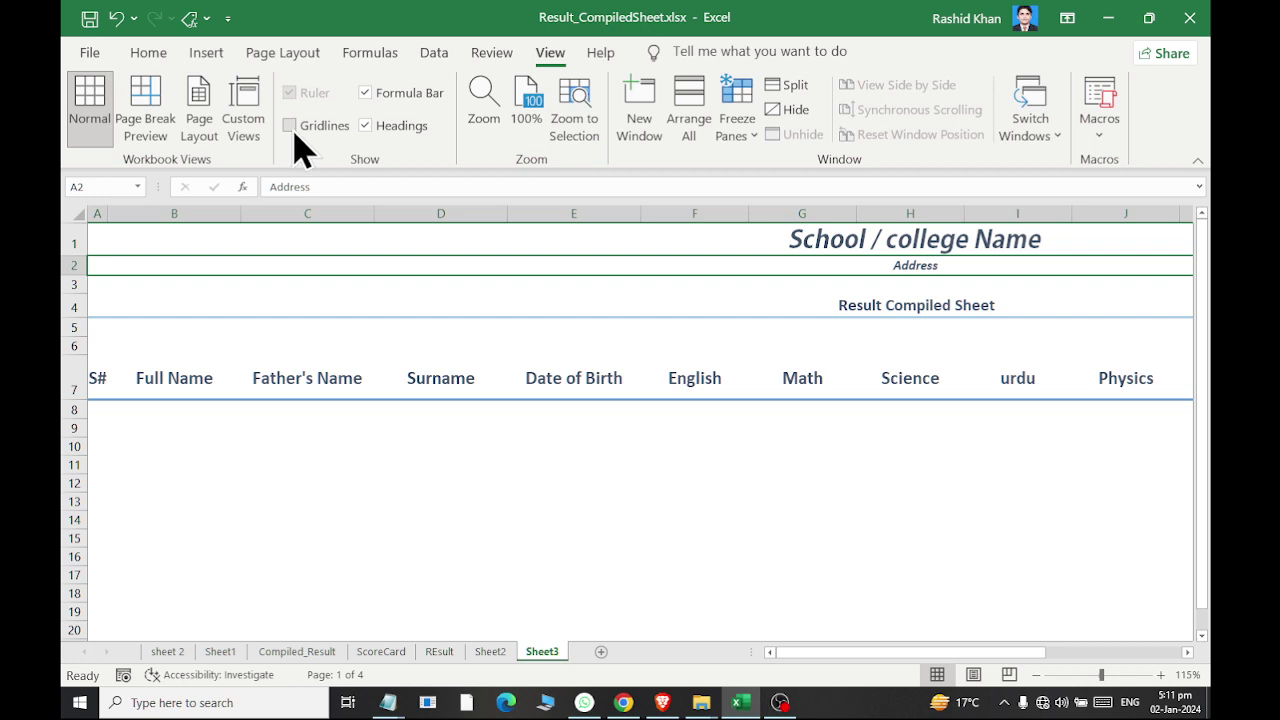
click(290, 126)
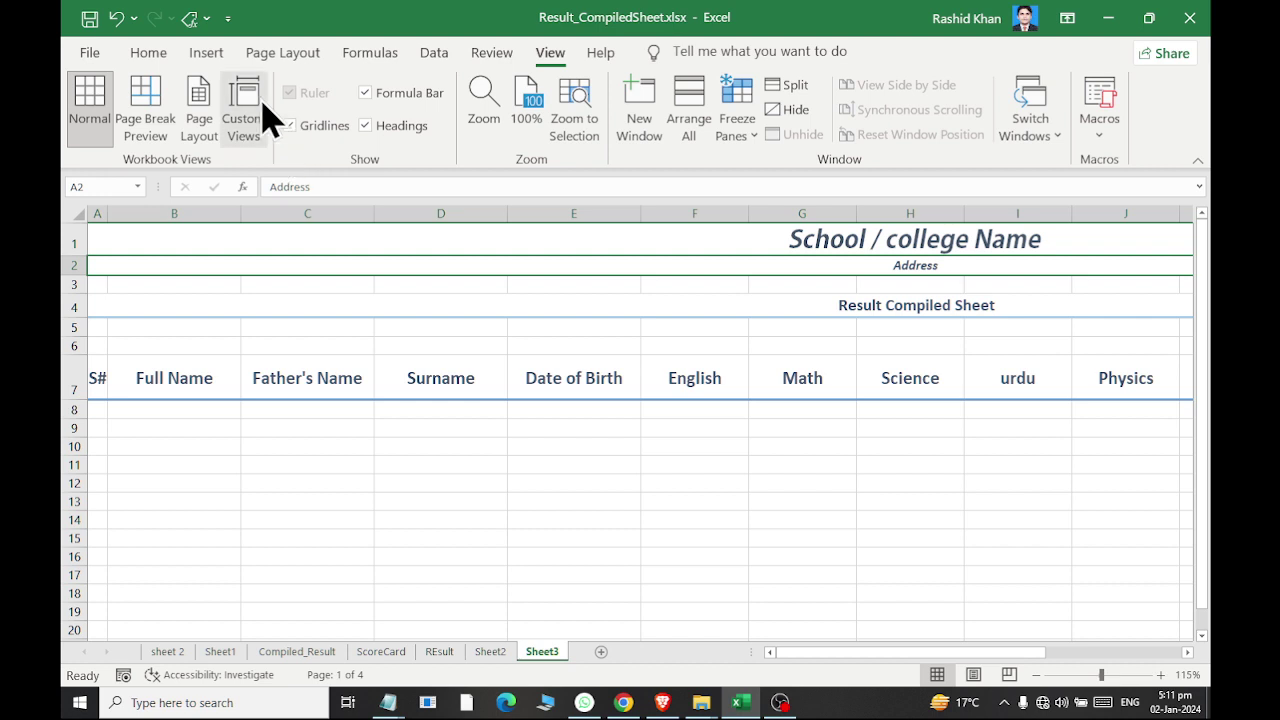
click(283, 60)
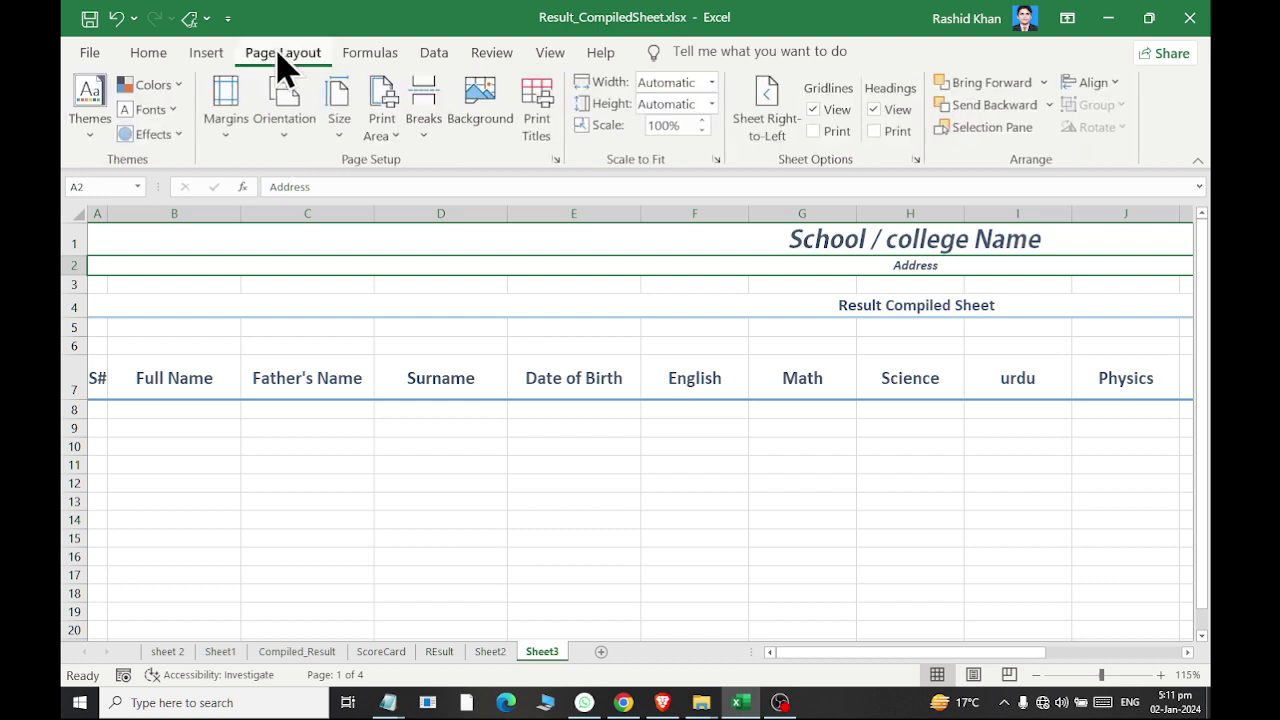
click(828, 132)
Turn off gridline printing and give header row A7:O7 all borders plus a thick outline
click(828, 131)
click(146, 54)
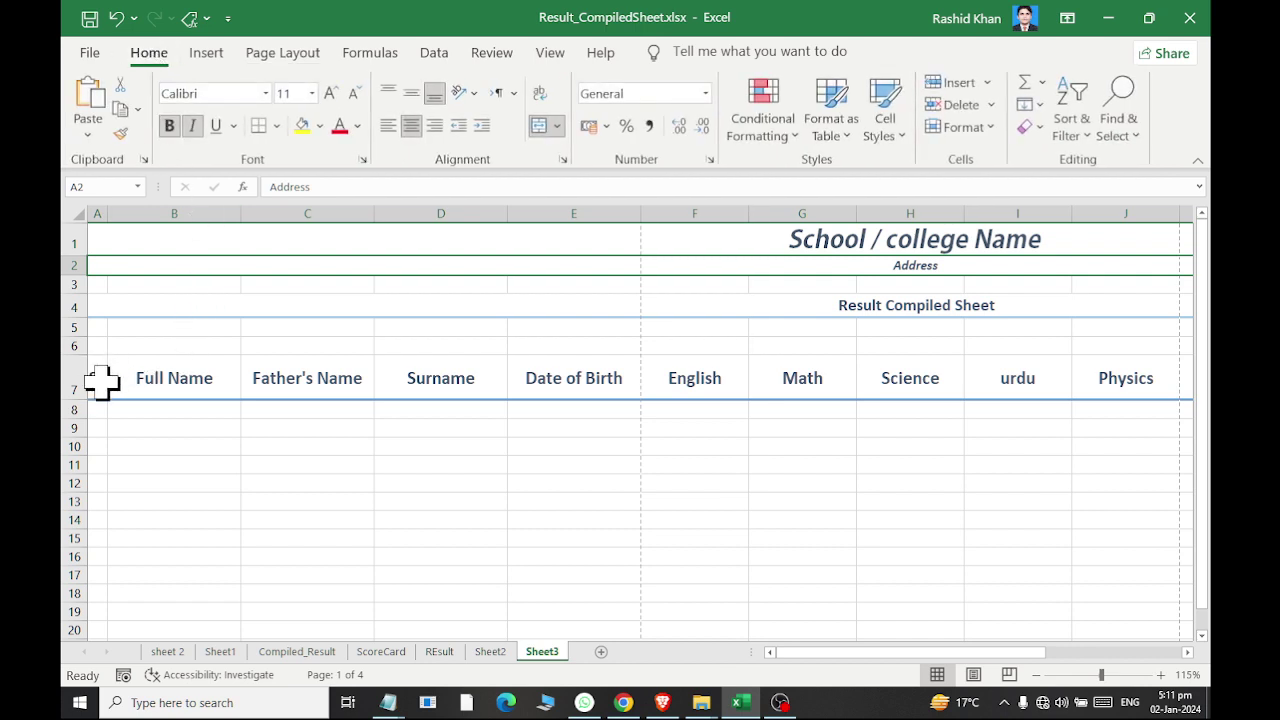
mouse_move(101, 381)
mouse_down()
mouse_move(1200, 350)
mouse_move(1066, 371)
mouse_up()
click(276, 126)
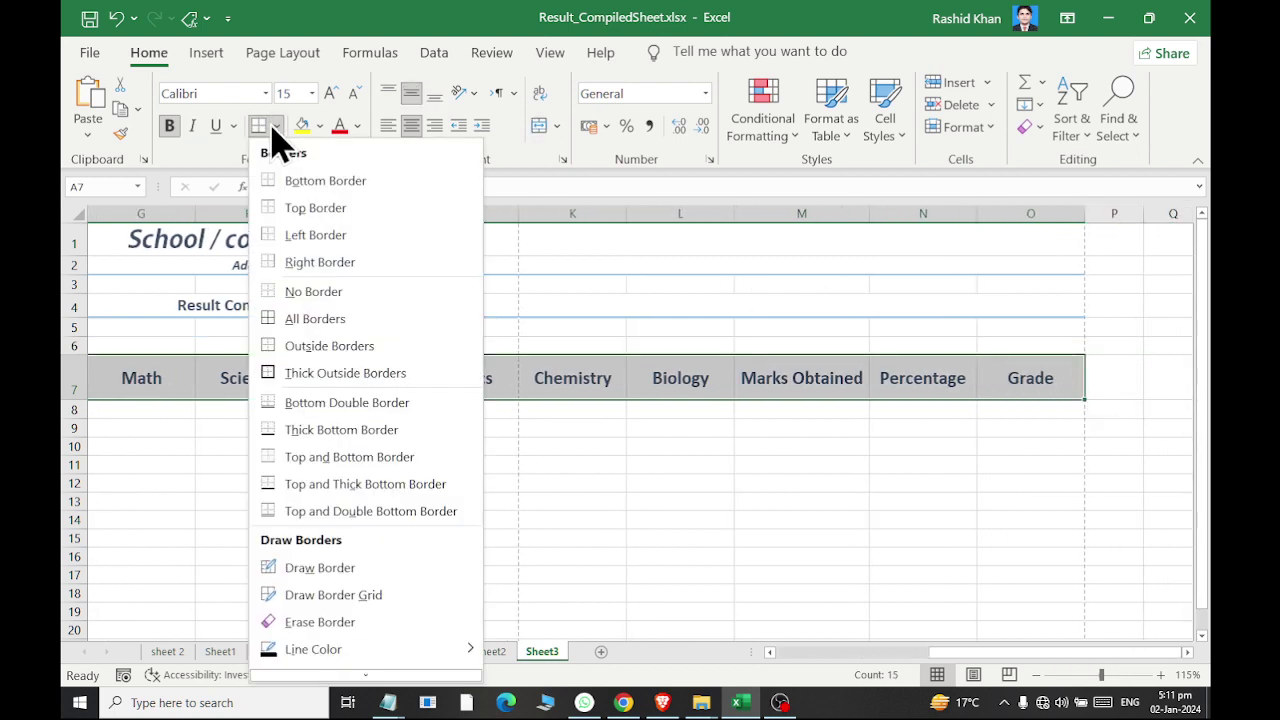
click(275, 318)
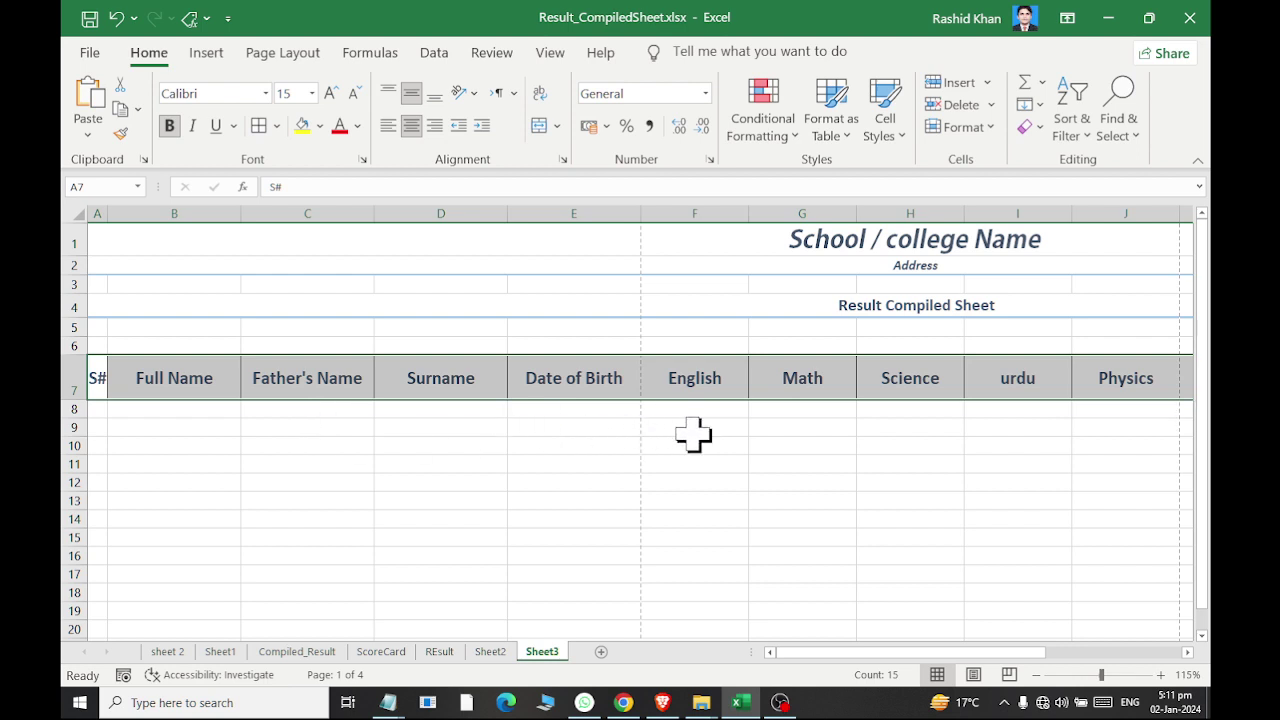
click(276, 126)
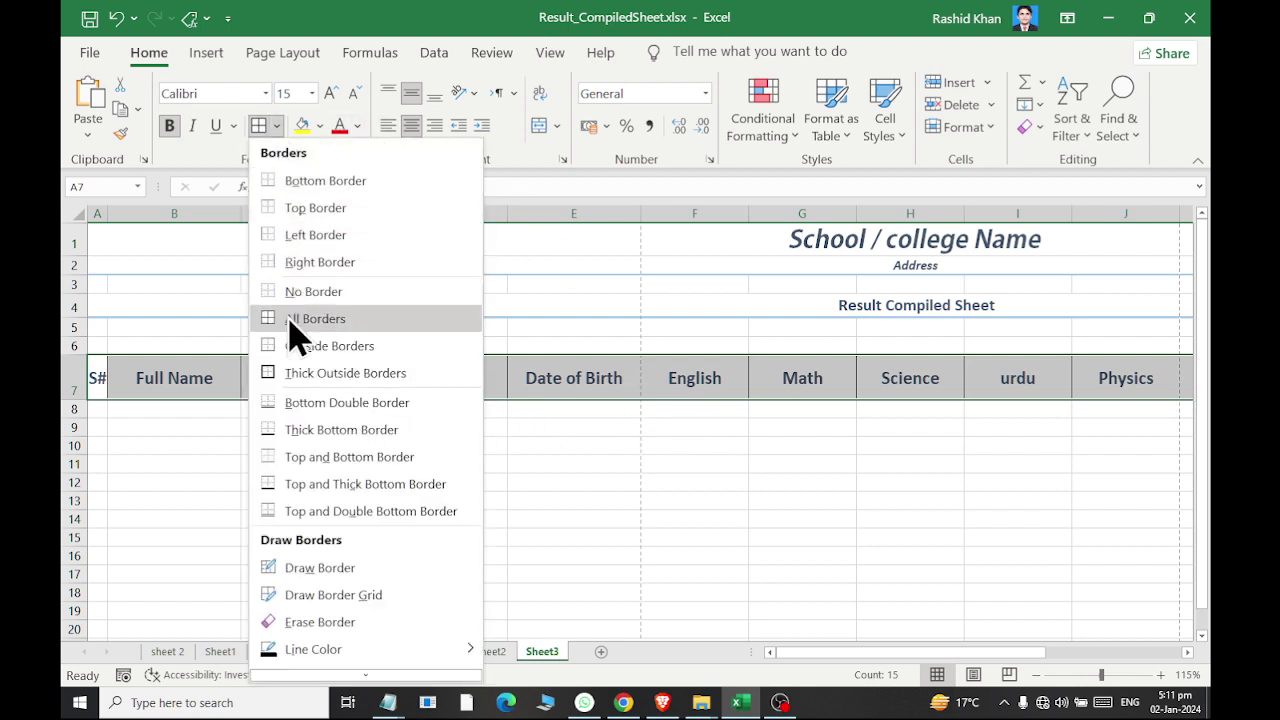
click(291, 381)
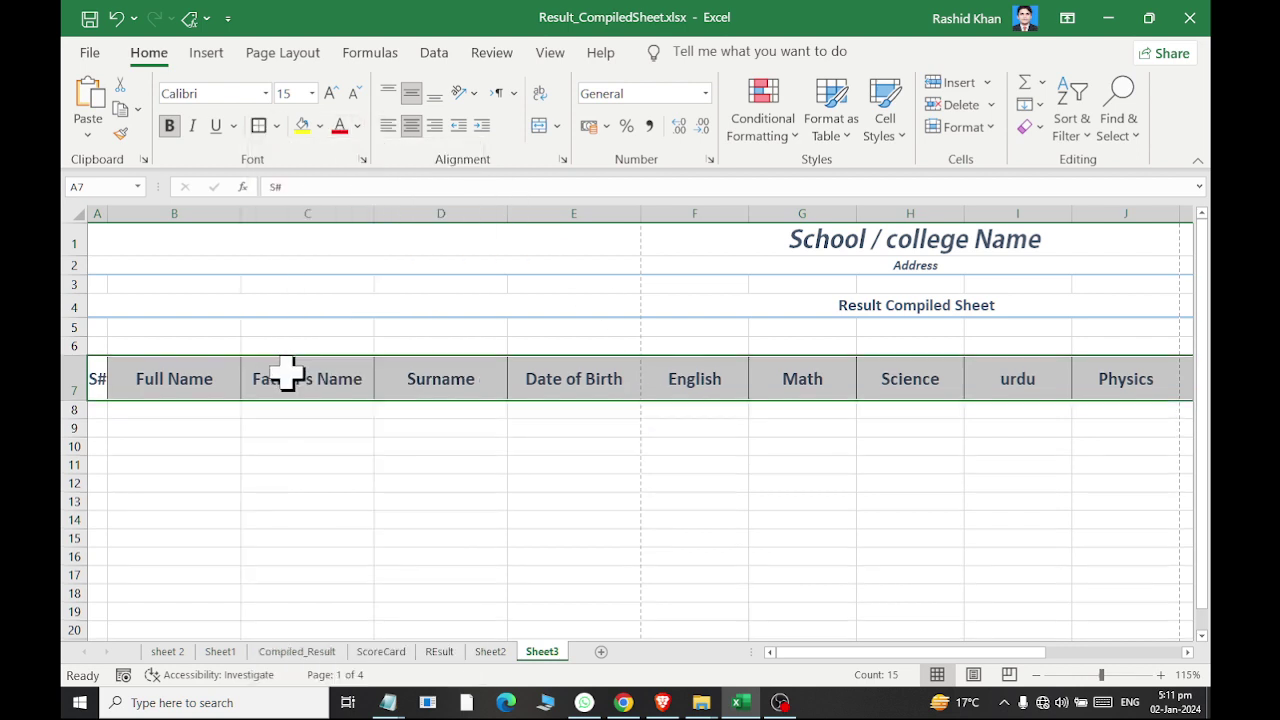
click(194, 428)
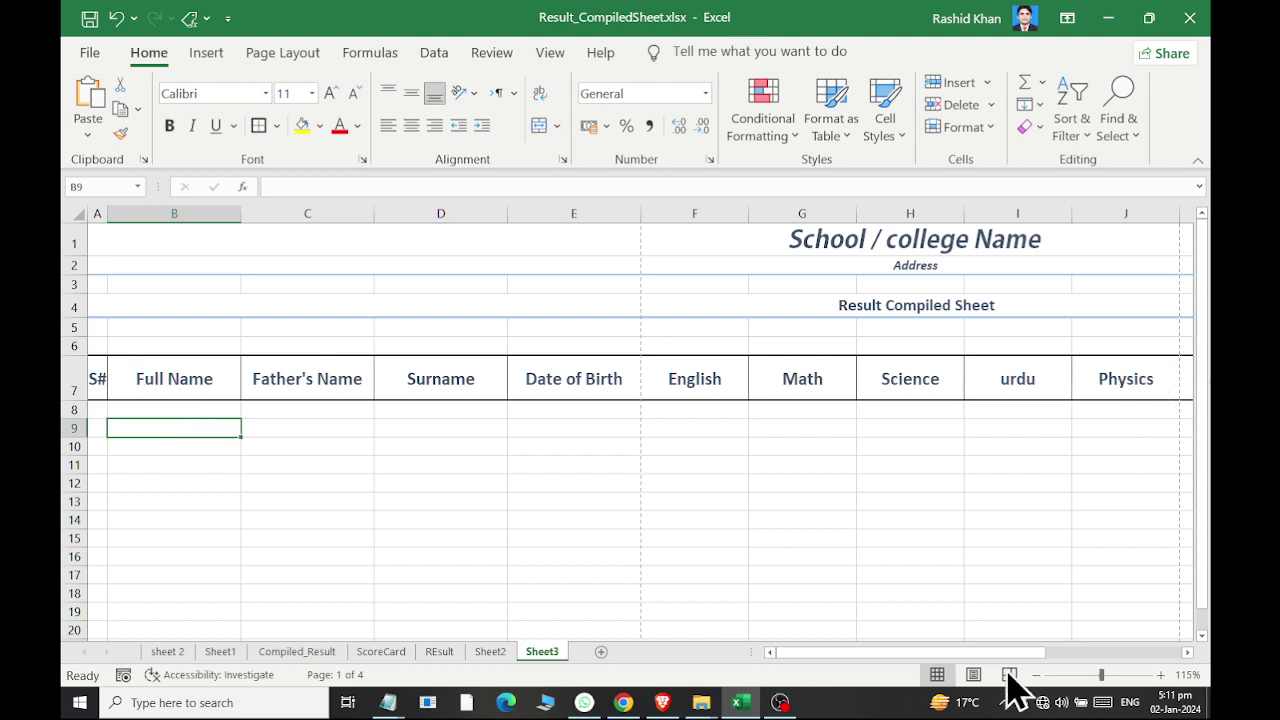
Apply All Borders and a thick outside border to the data area A8:O23
mouse_move(965, 655)
mouse_down()
mouse_move(1105, 660)
mouse_move(100, 414)
mouse_move(1198, 628)
mouse_up()
click(96, 414)
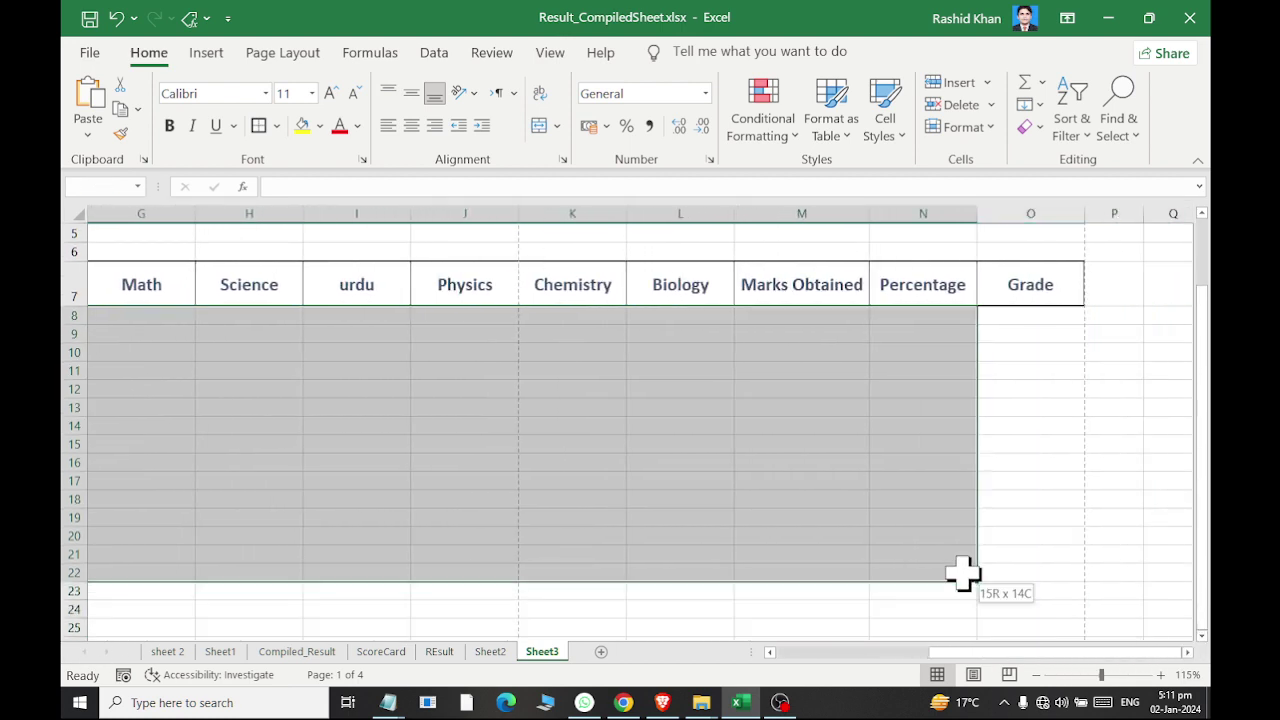
drag(1198, 628, 1052, 592)
click(276, 126)
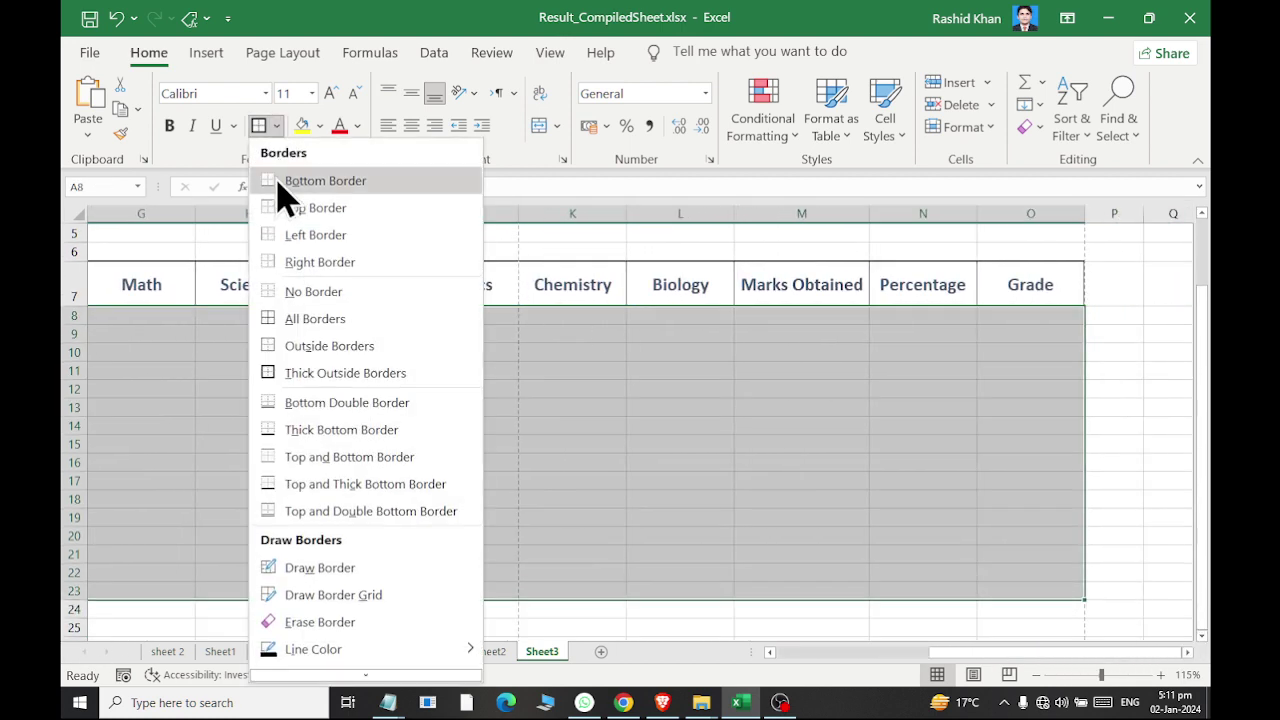
click(285, 320)
click(276, 126)
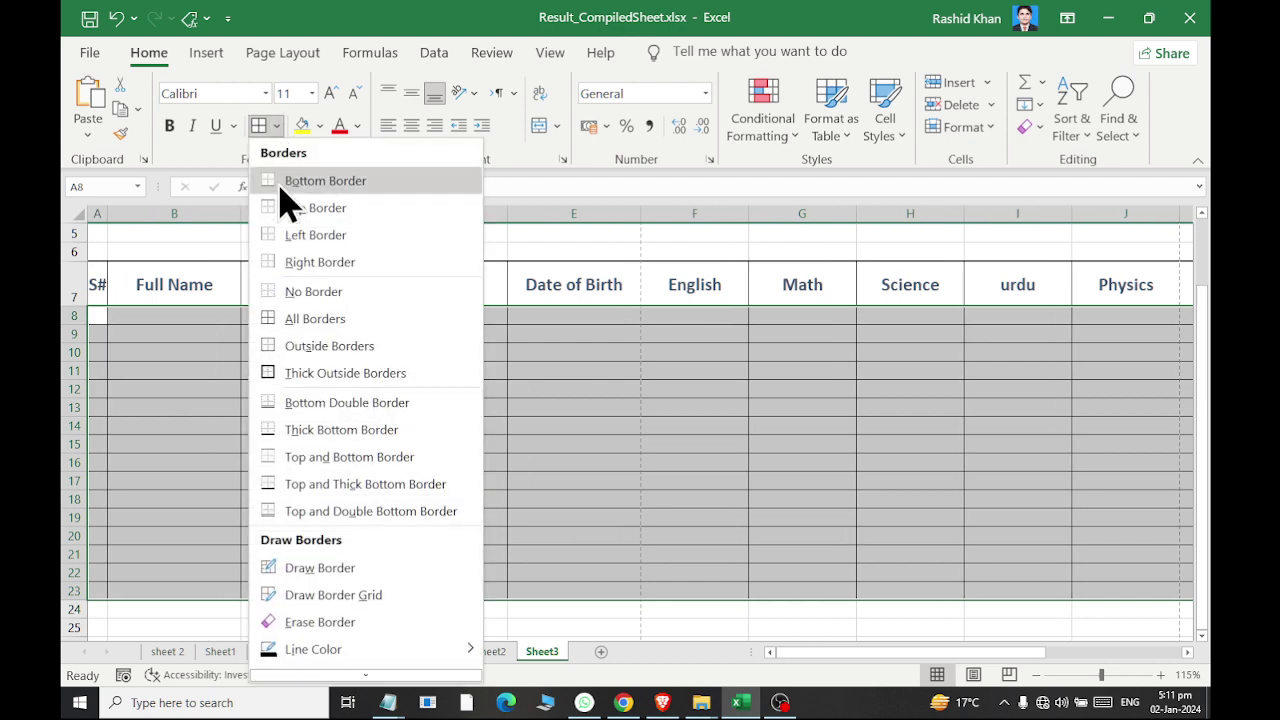
click(300, 372)
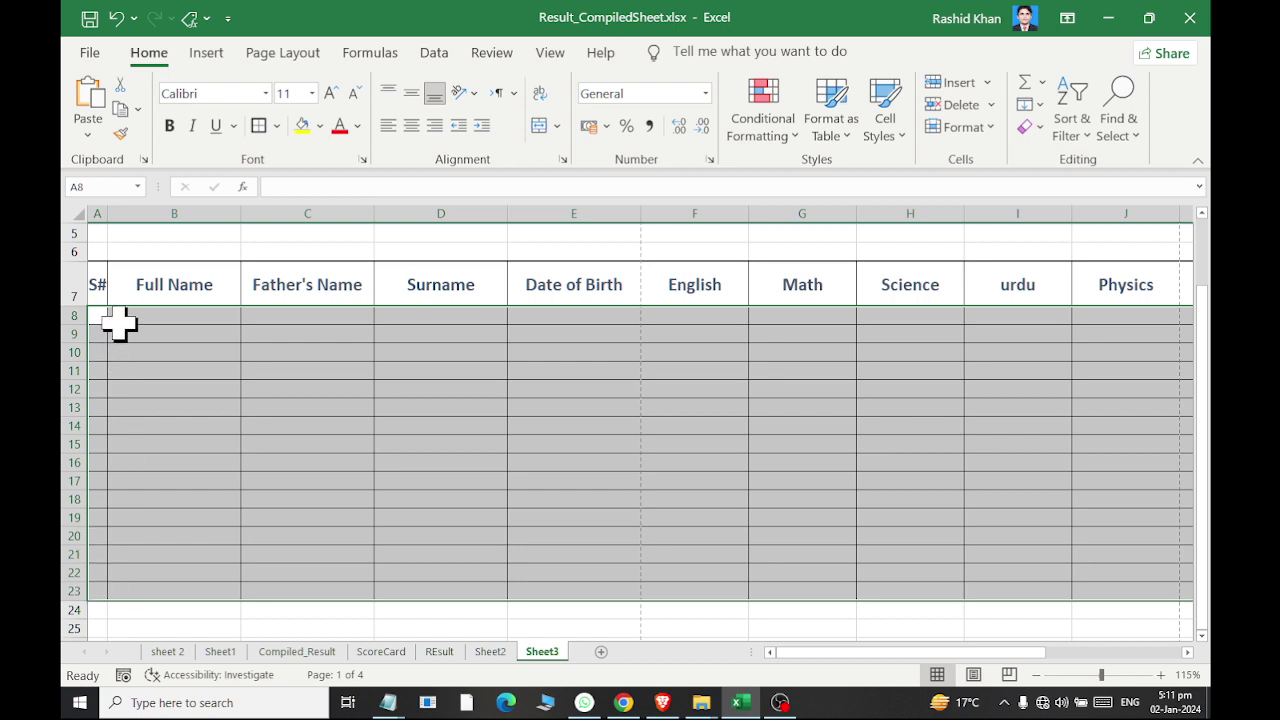
drag(97, 315, 104, 589)
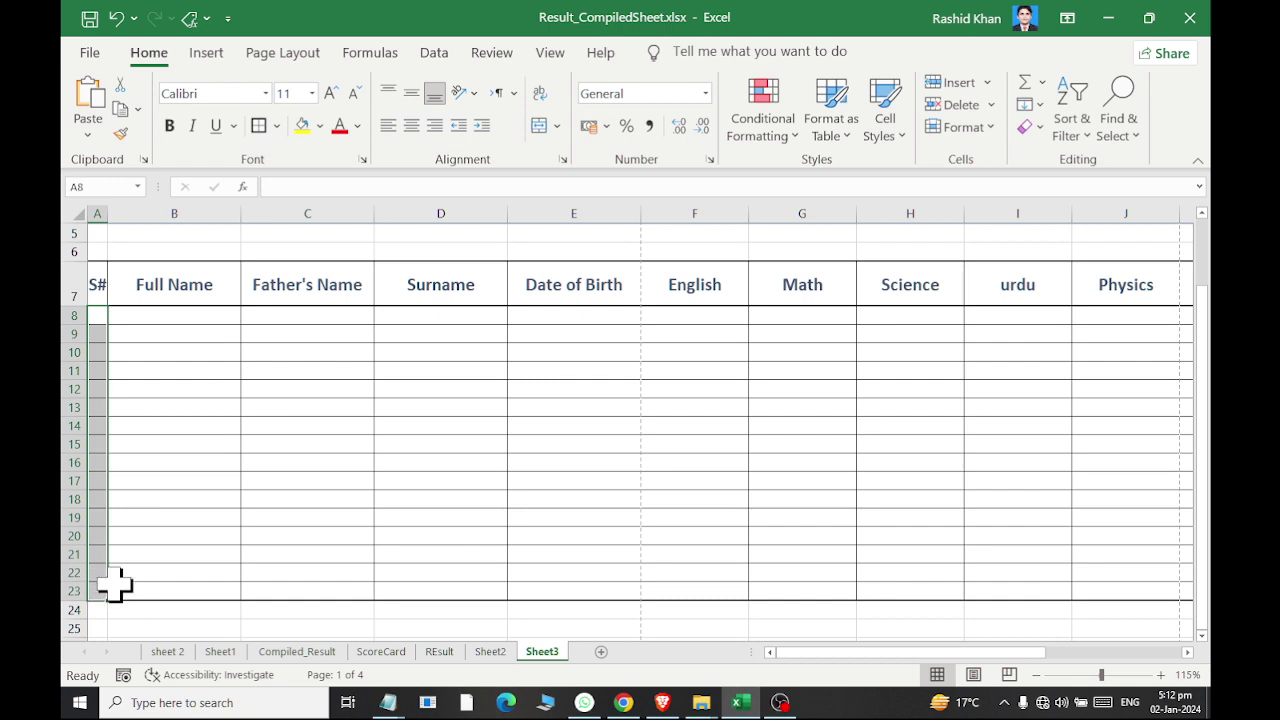
Set rows 8 to 23 to height 25 and resize column A for S#
click(960, 128)
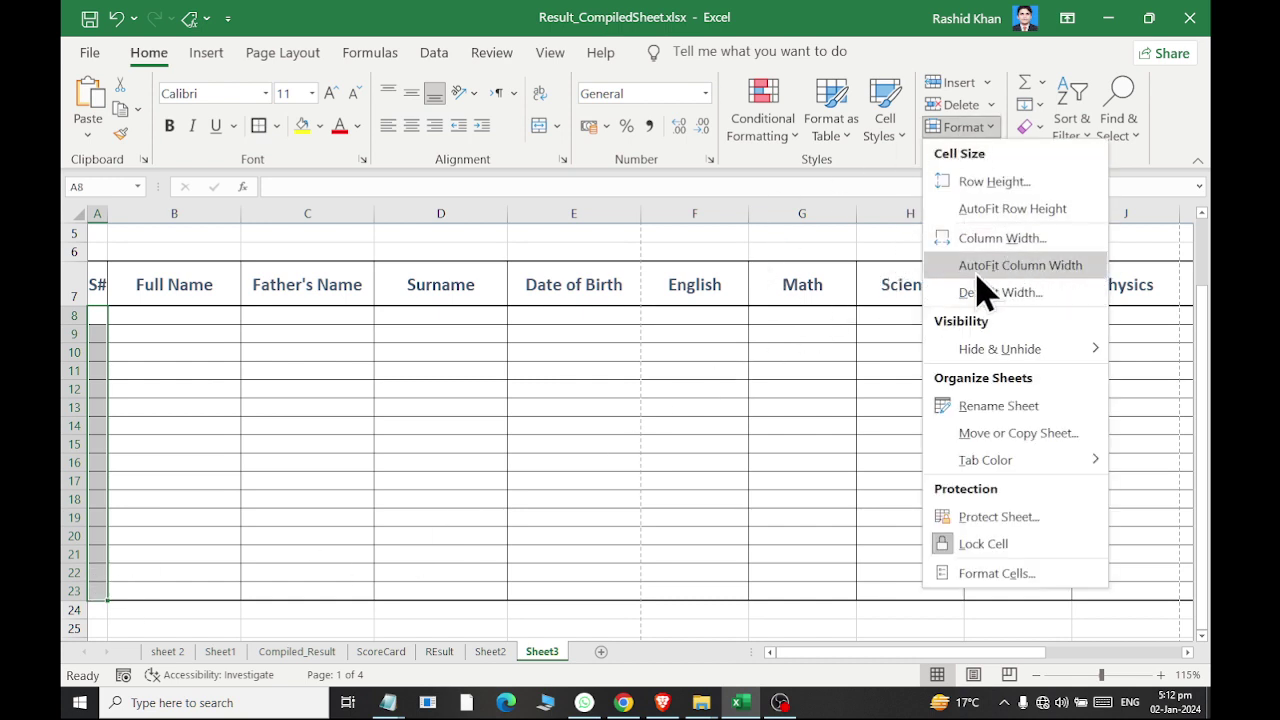
click(1022, 192)
text(2)
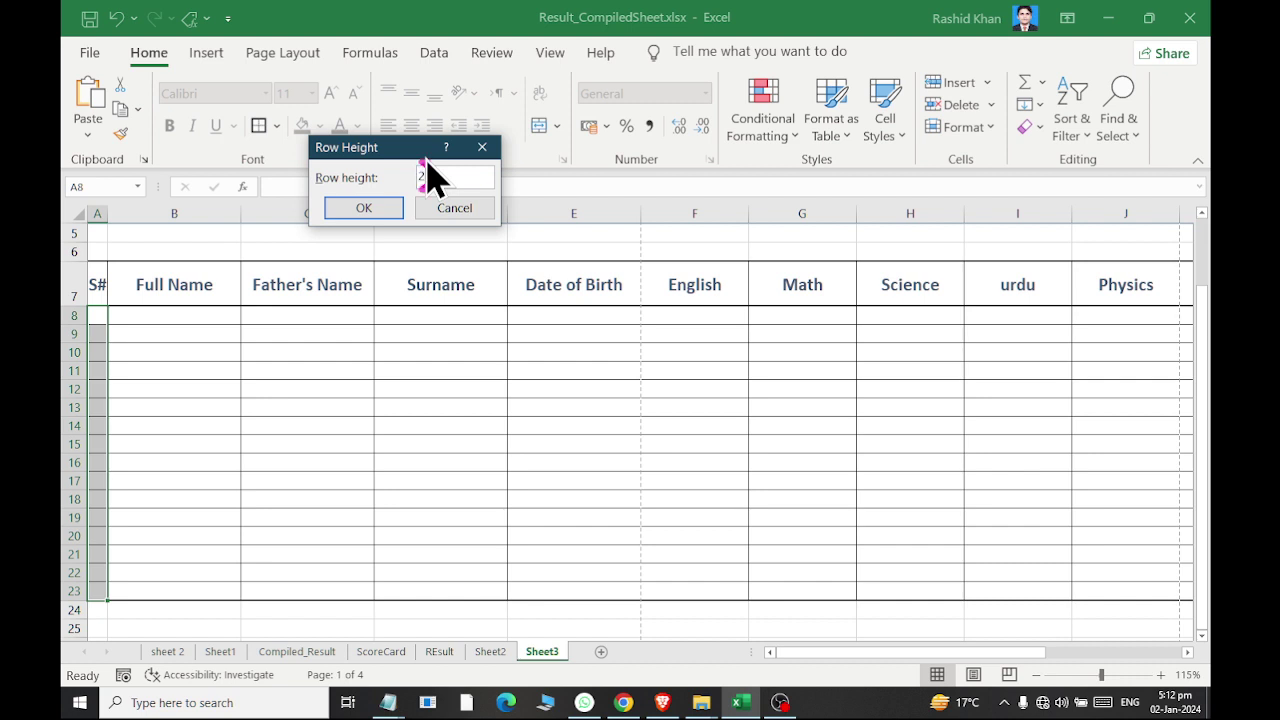
text(5)
click(364, 208)
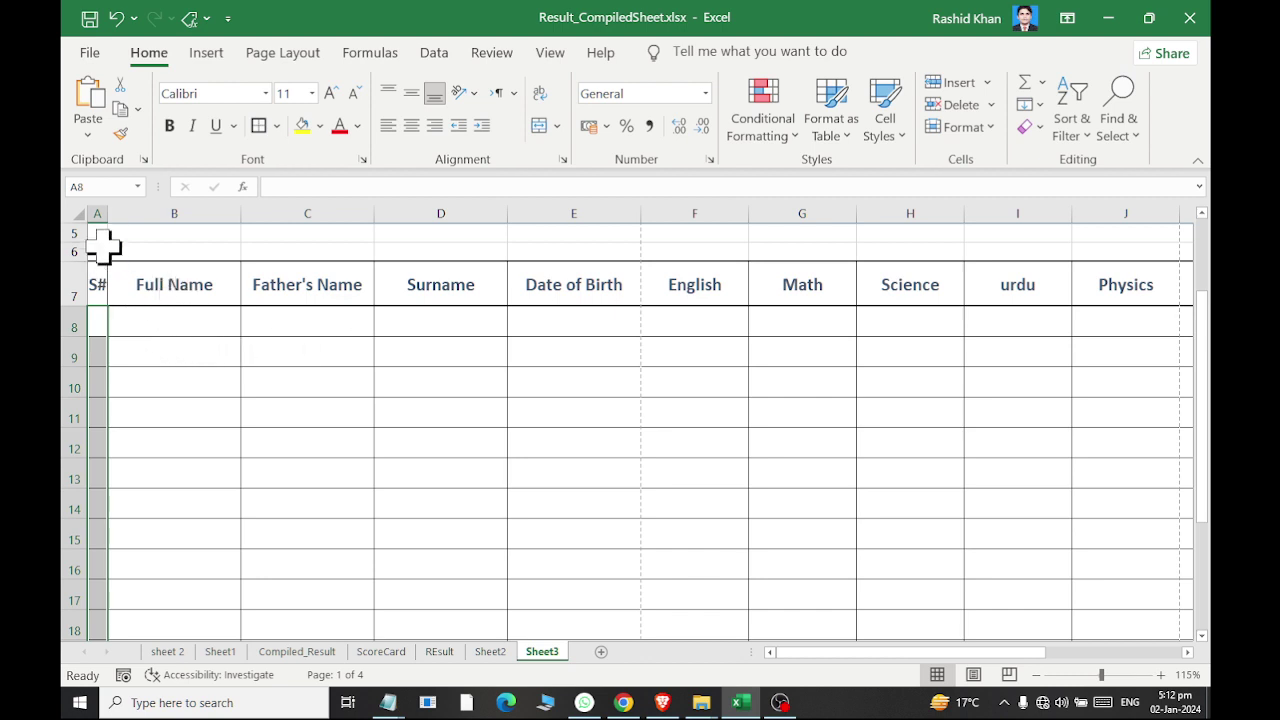
drag(107, 213, 117, 213)
scroll(206, 329, up, 2)
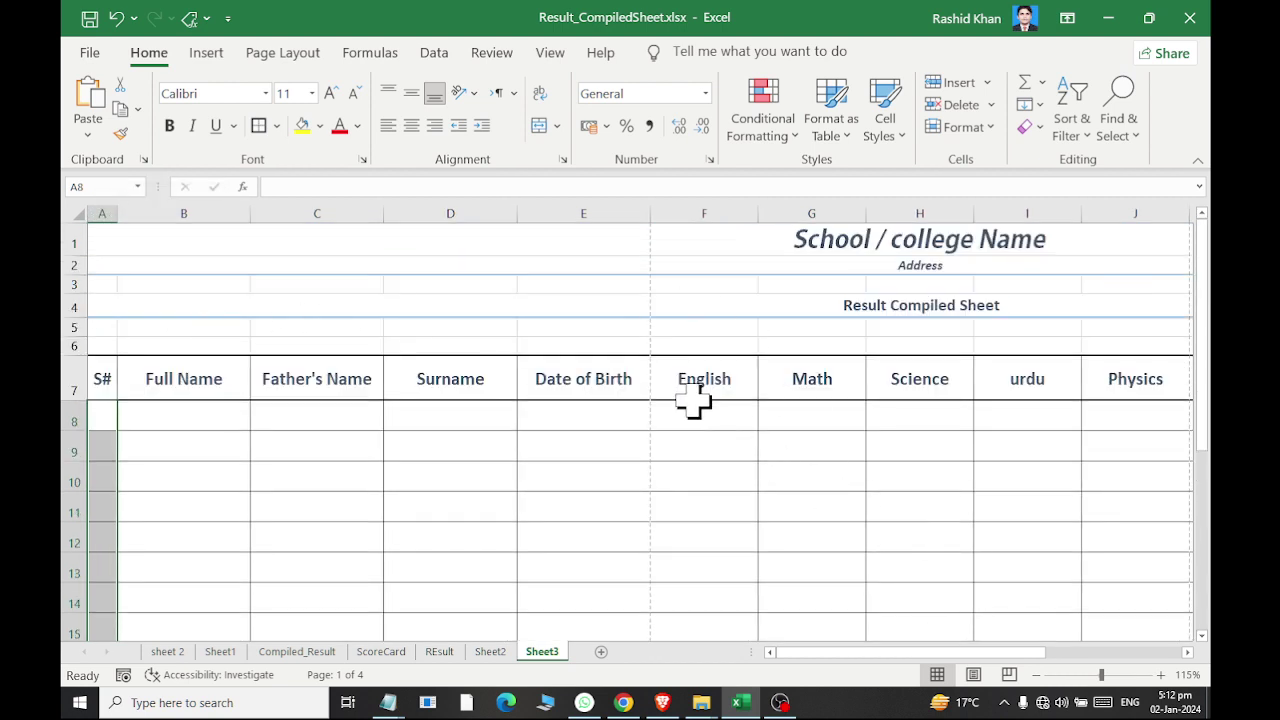
Set the Math through Biology columns to width 12
mouse_move(714, 384)
mouse_down()
mouse_move(1198, 372)
mouse_move(751, 360)
mouse_up()
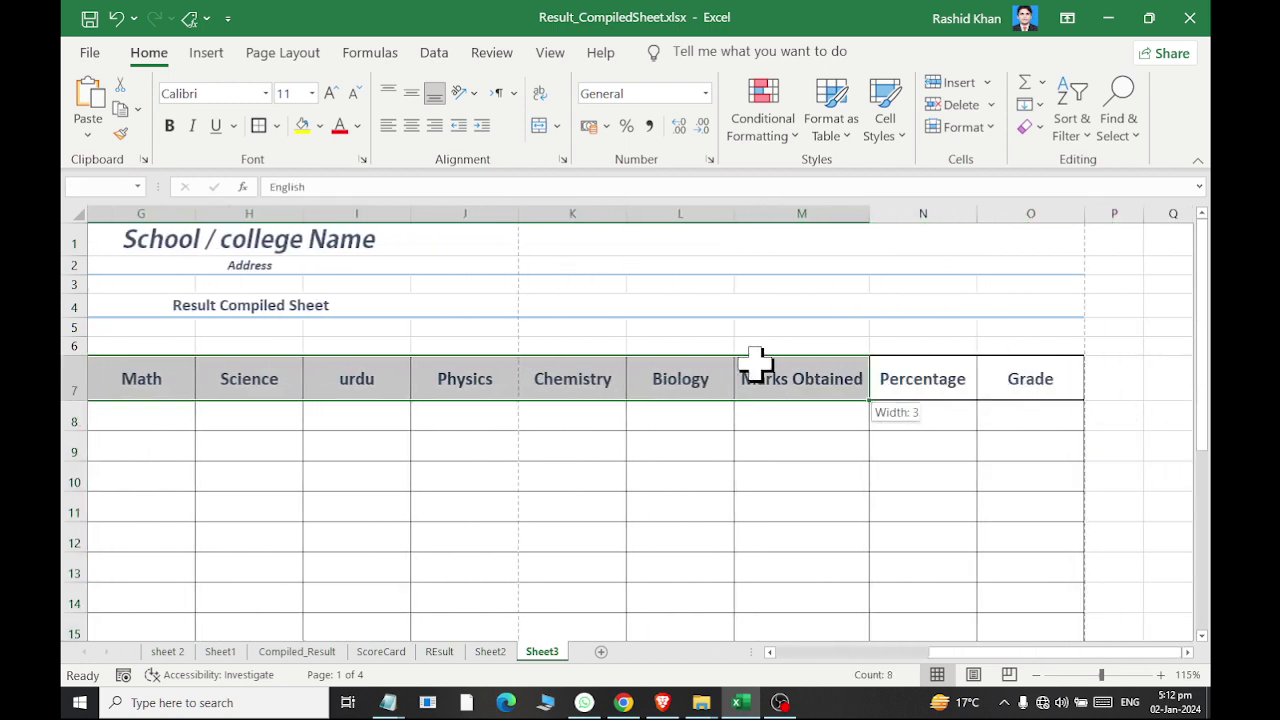
click(960, 383)
click(1003, 380)
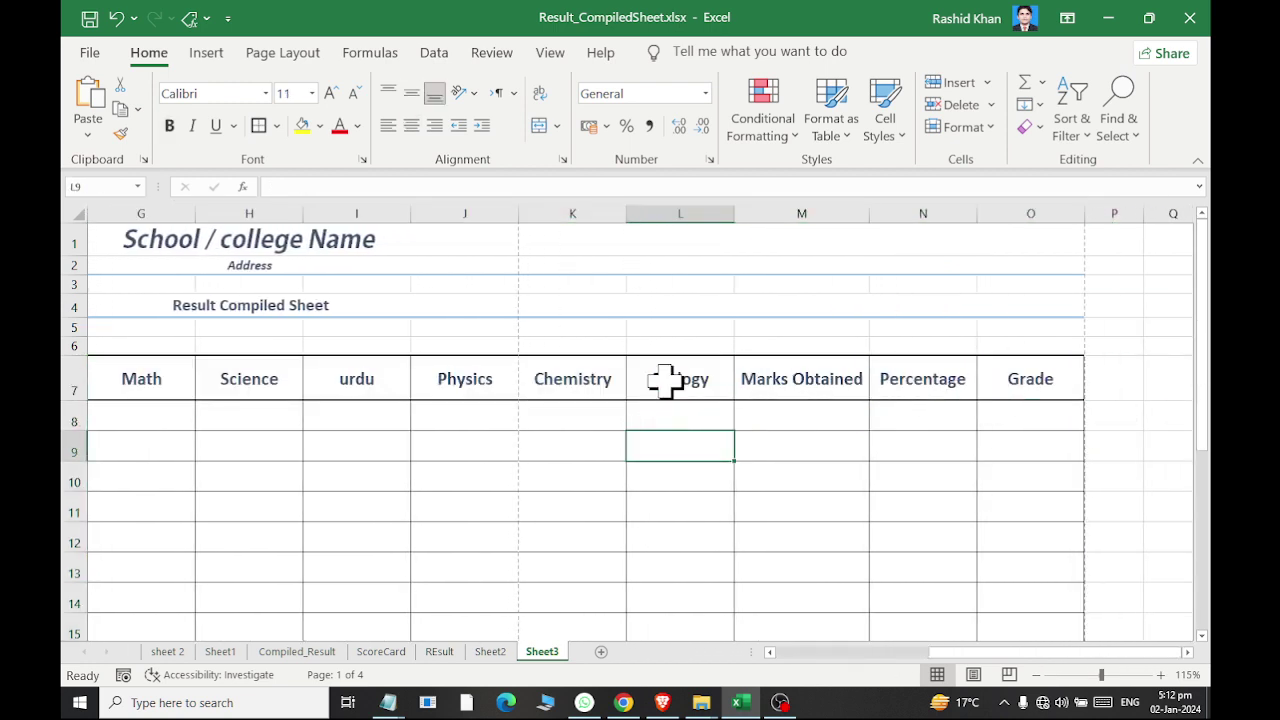
drag(663, 380, 677, 545)
drag(640, 420, 408, 420)
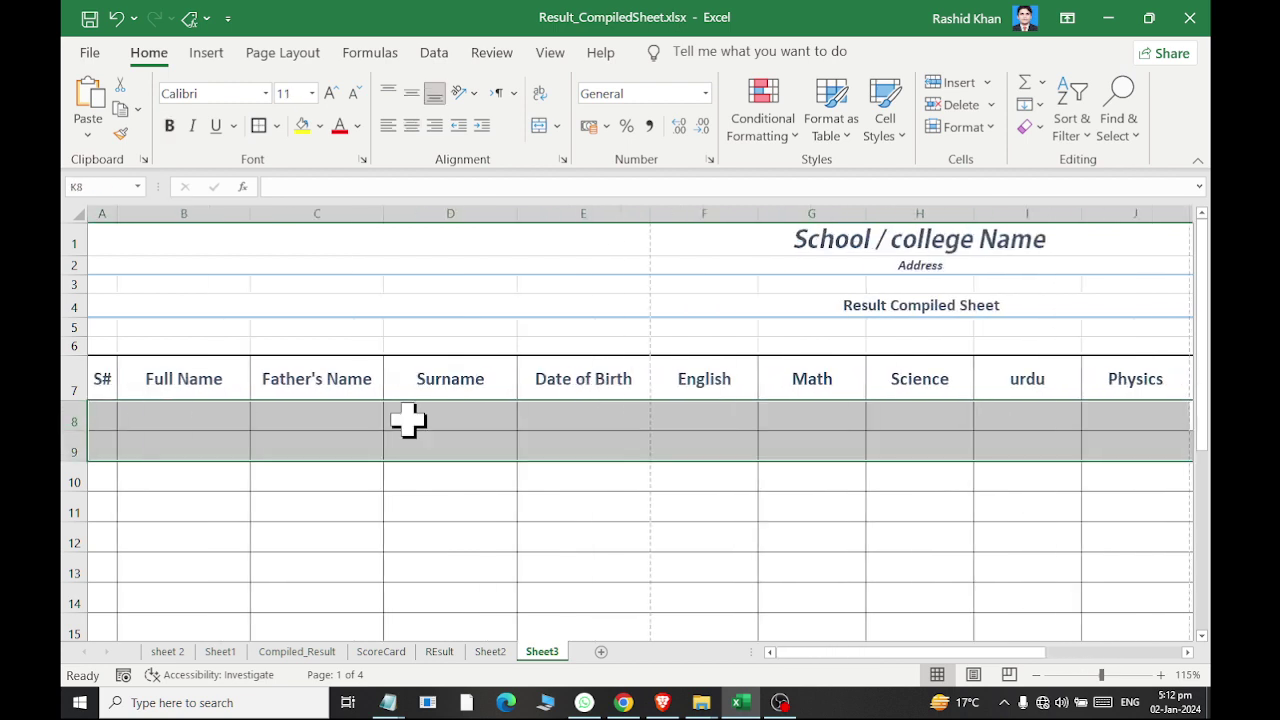
click(560, 420)
click(800, 393)
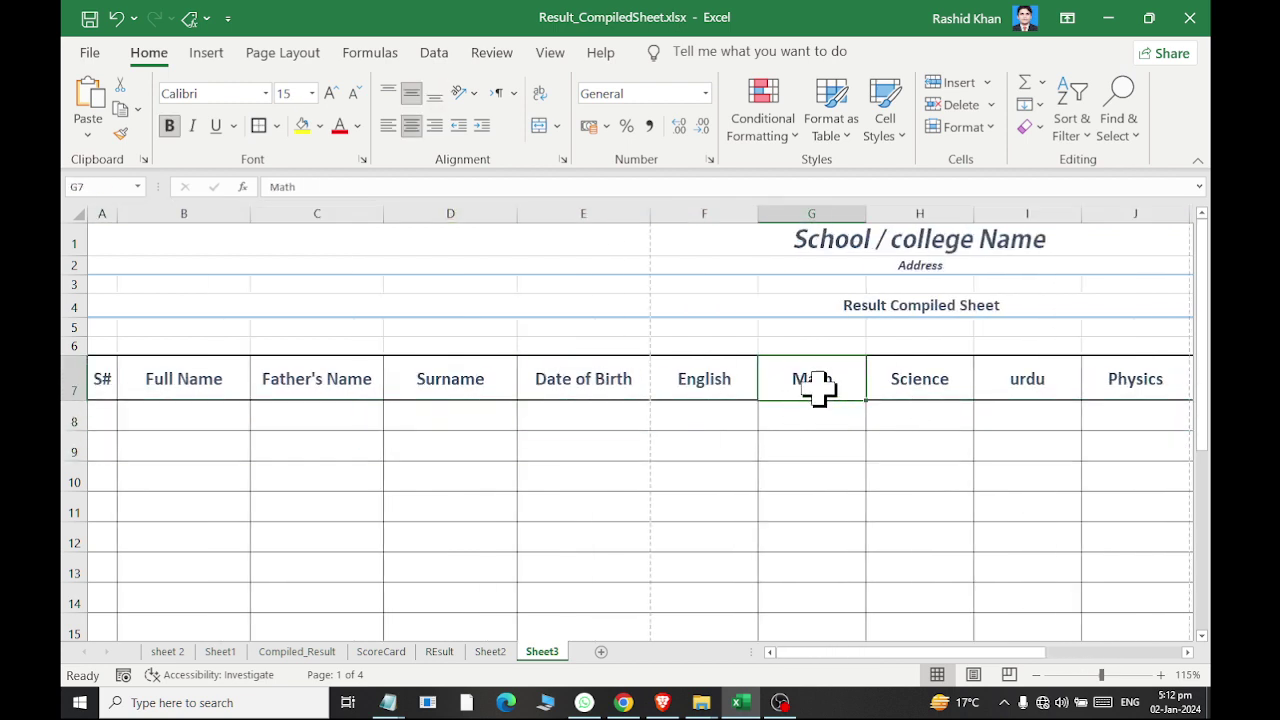
mouse_move(817, 389)
mouse_down()
mouse_move(1040, 360)
mouse_move(517, 397)
mouse_move(808, 393)
mouse_up()
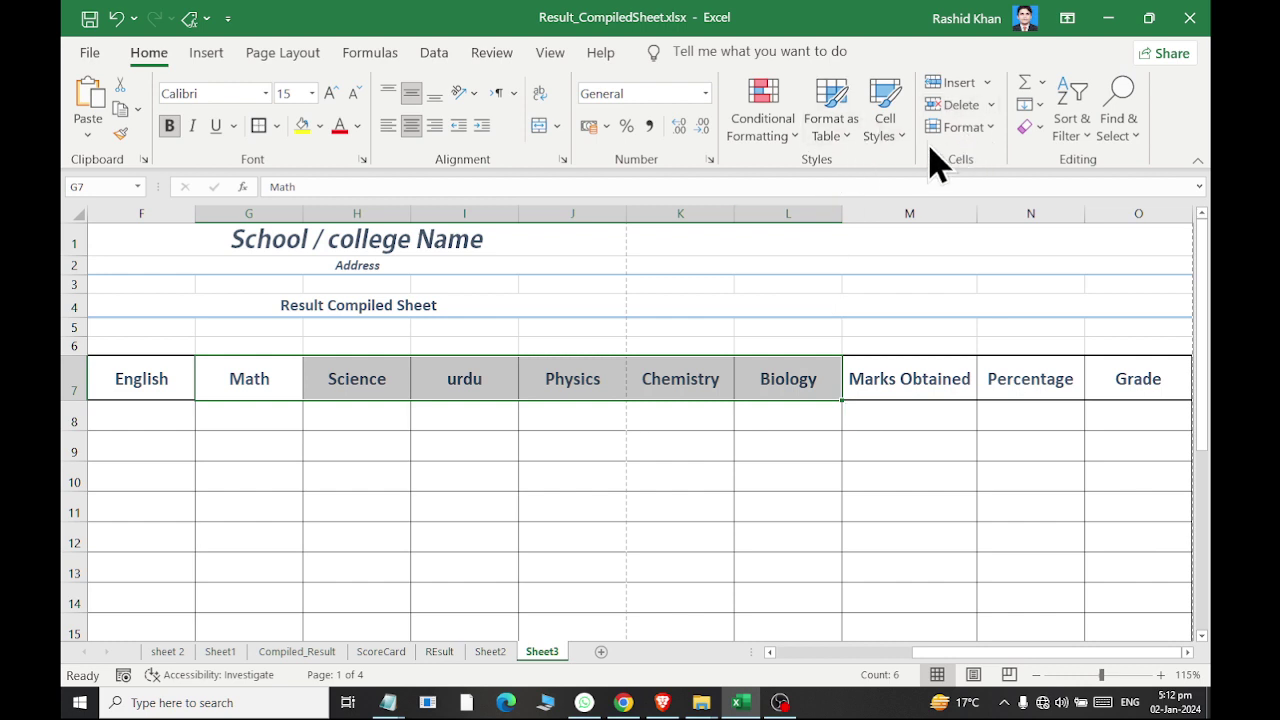
click(955, 127)
click(957, 245)
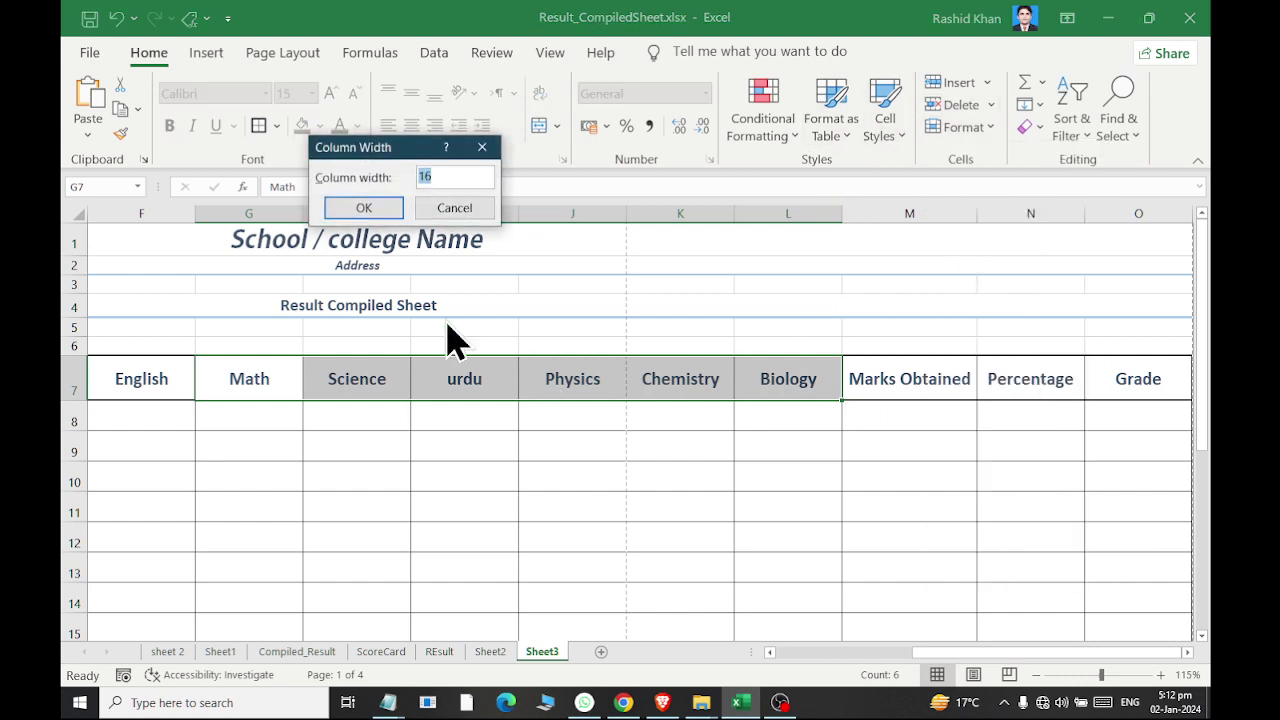
key(Return)
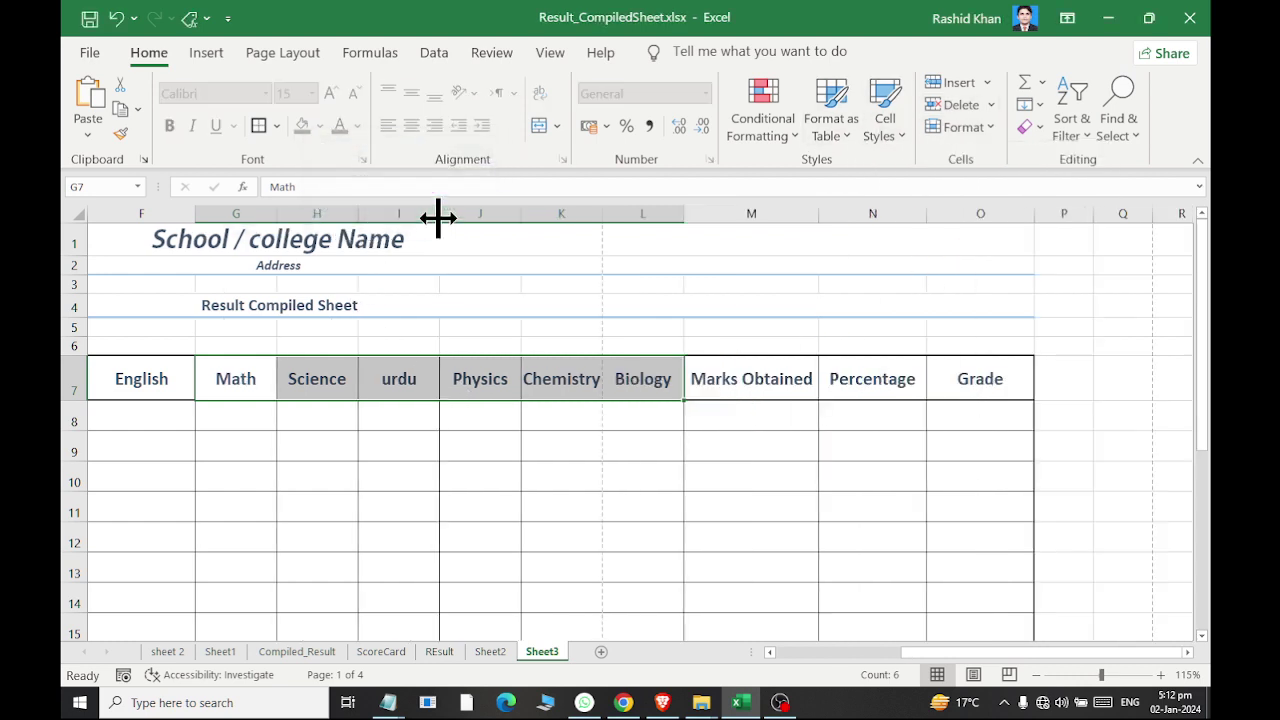
AutoFit the Percentage column N and narrow the Grade column O
click(880, 383)
drag(880, 383, 980, 380)
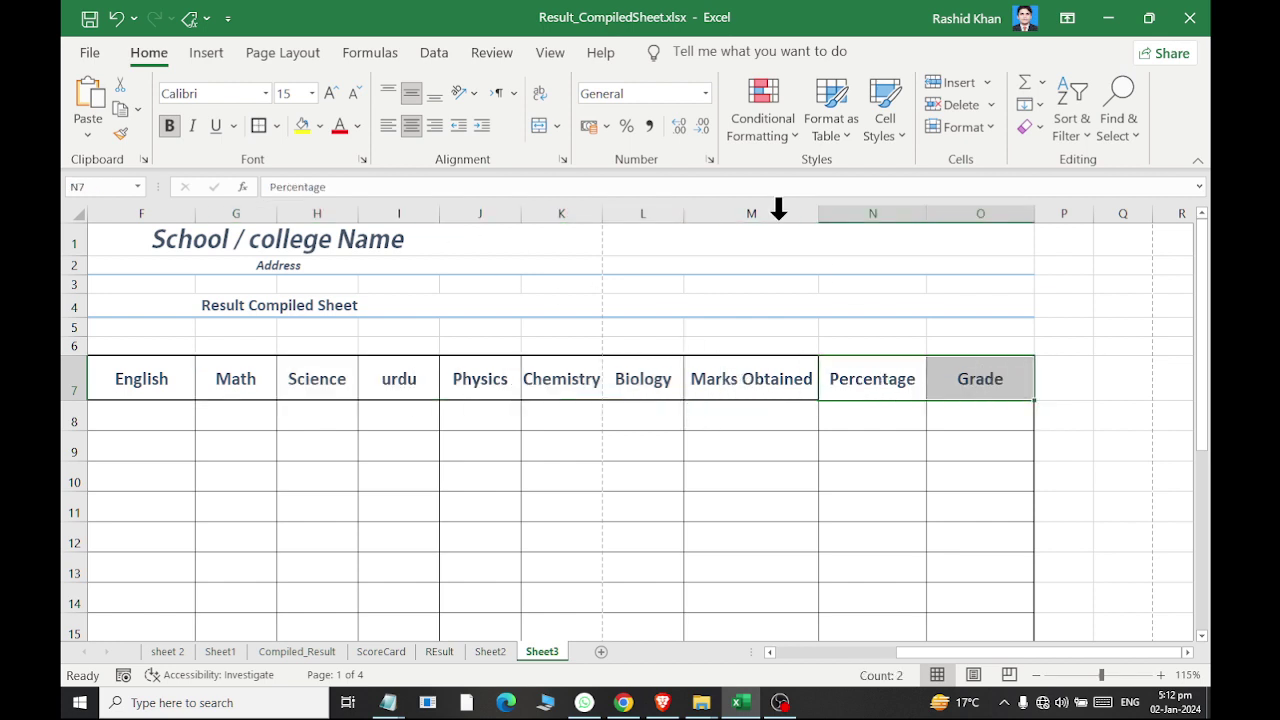
click(920, 377)
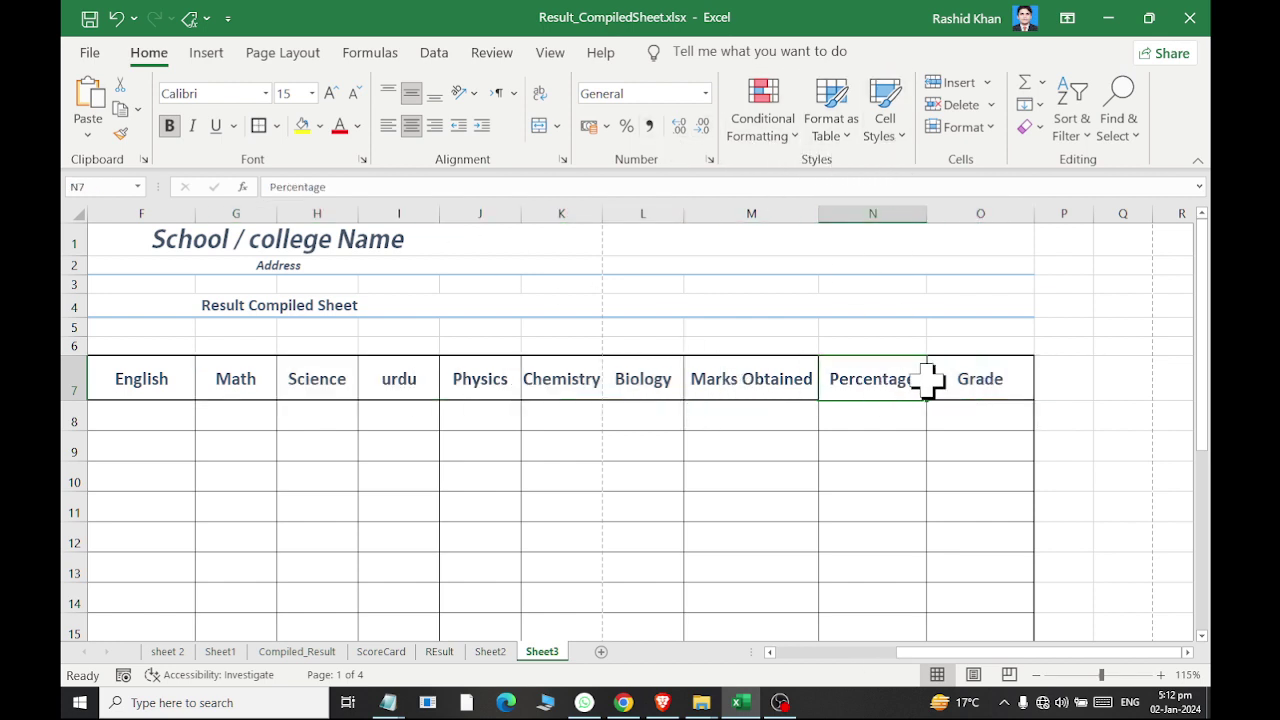
double_click(925, 214)
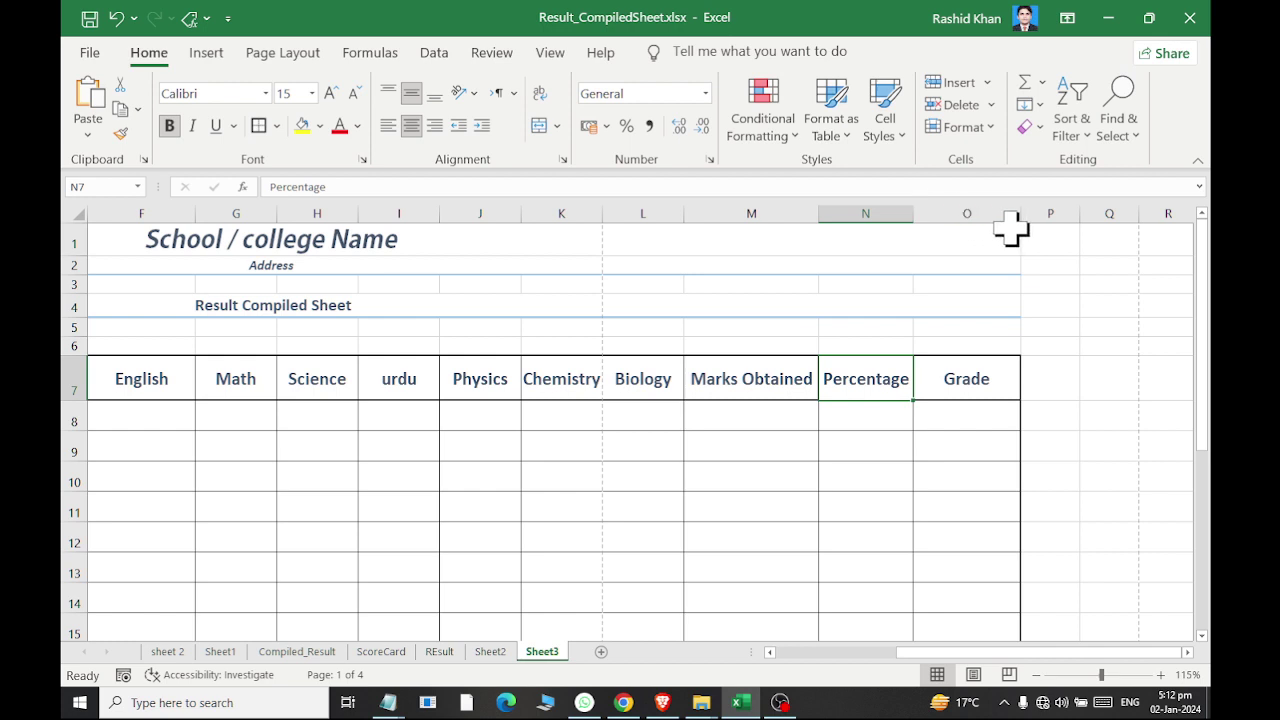
drag(1021, 216, 988, 228)
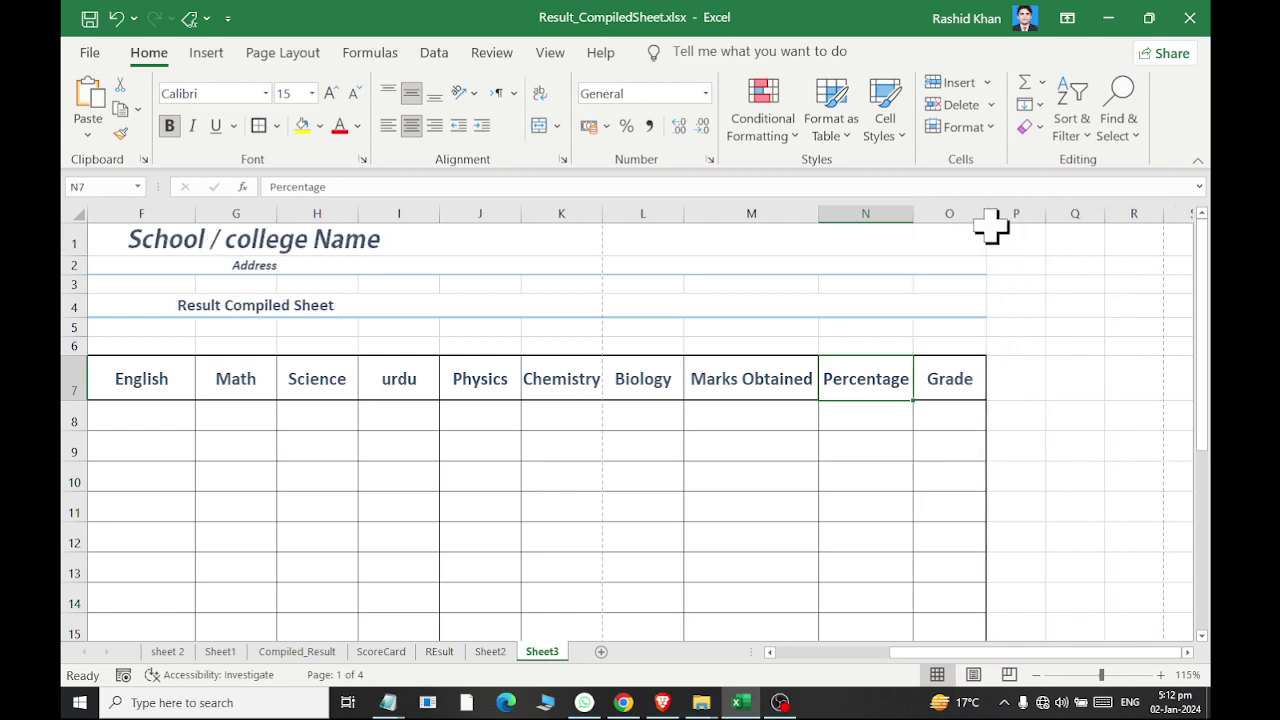
click(529, 477)
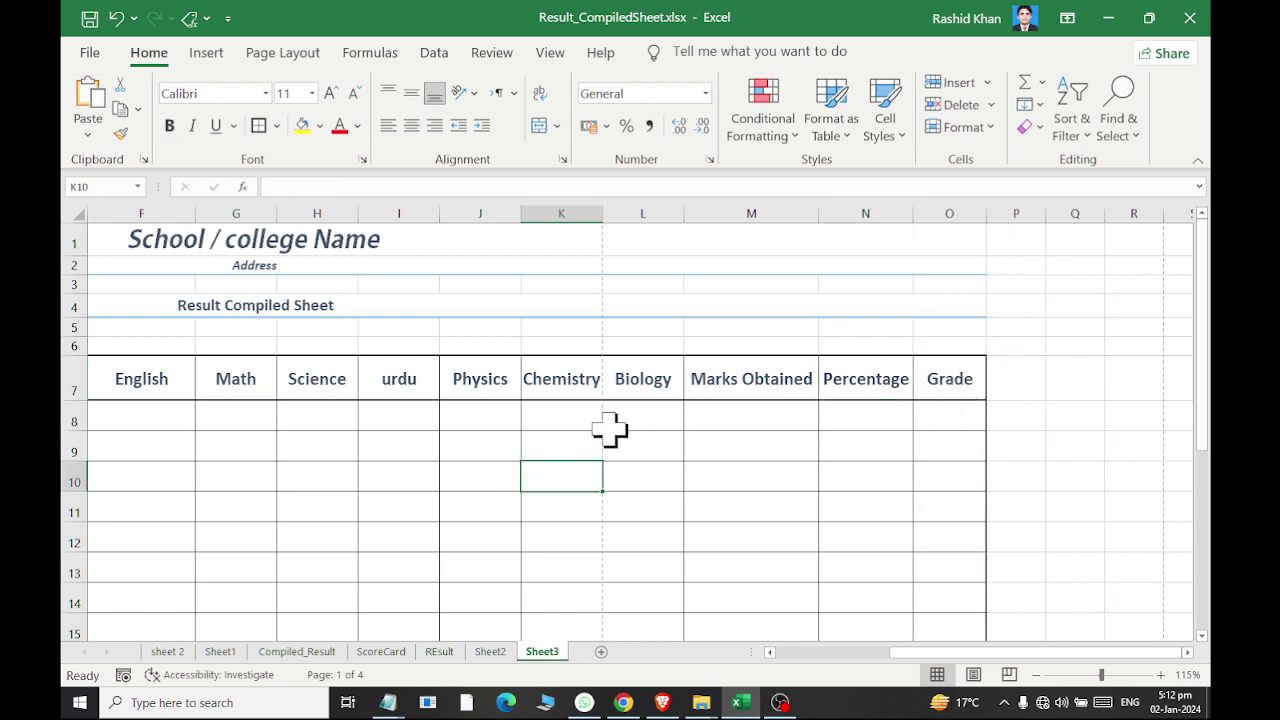
drag(975, 421, 69, 434)
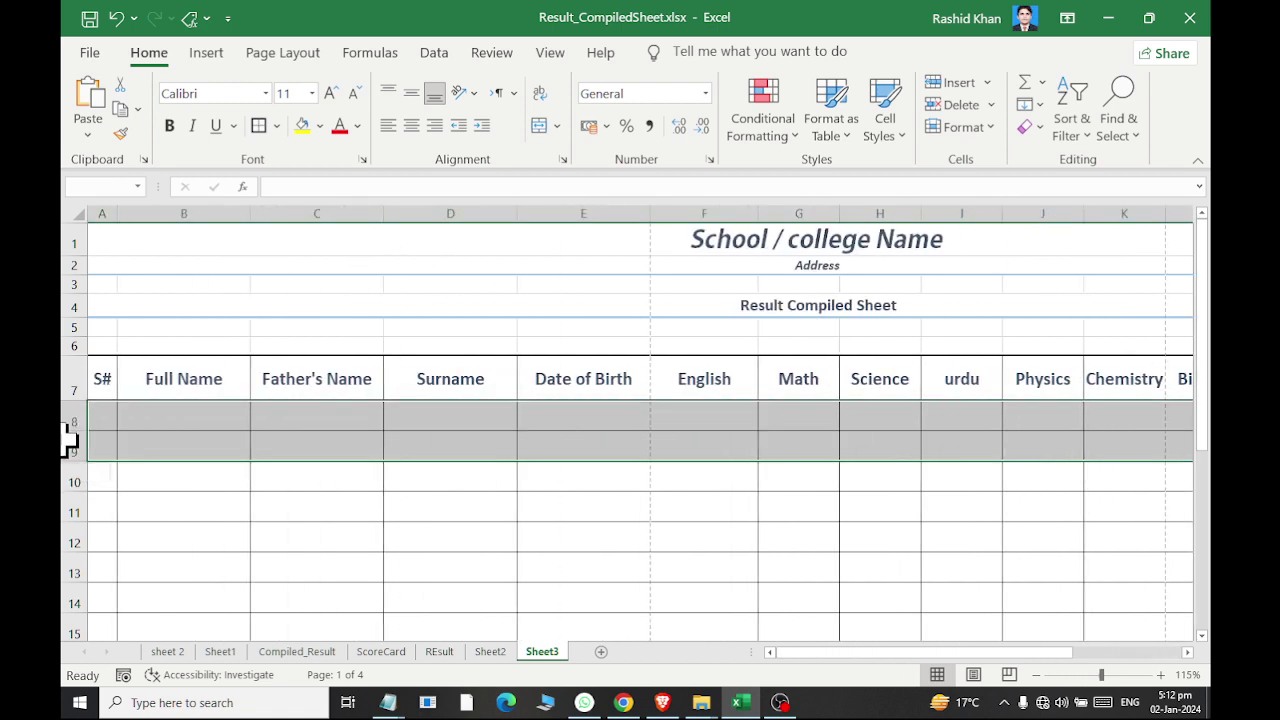
Enter serial number 1 in A8, correcting the mistyped first entry
click(406, 531)
click(101, 412)
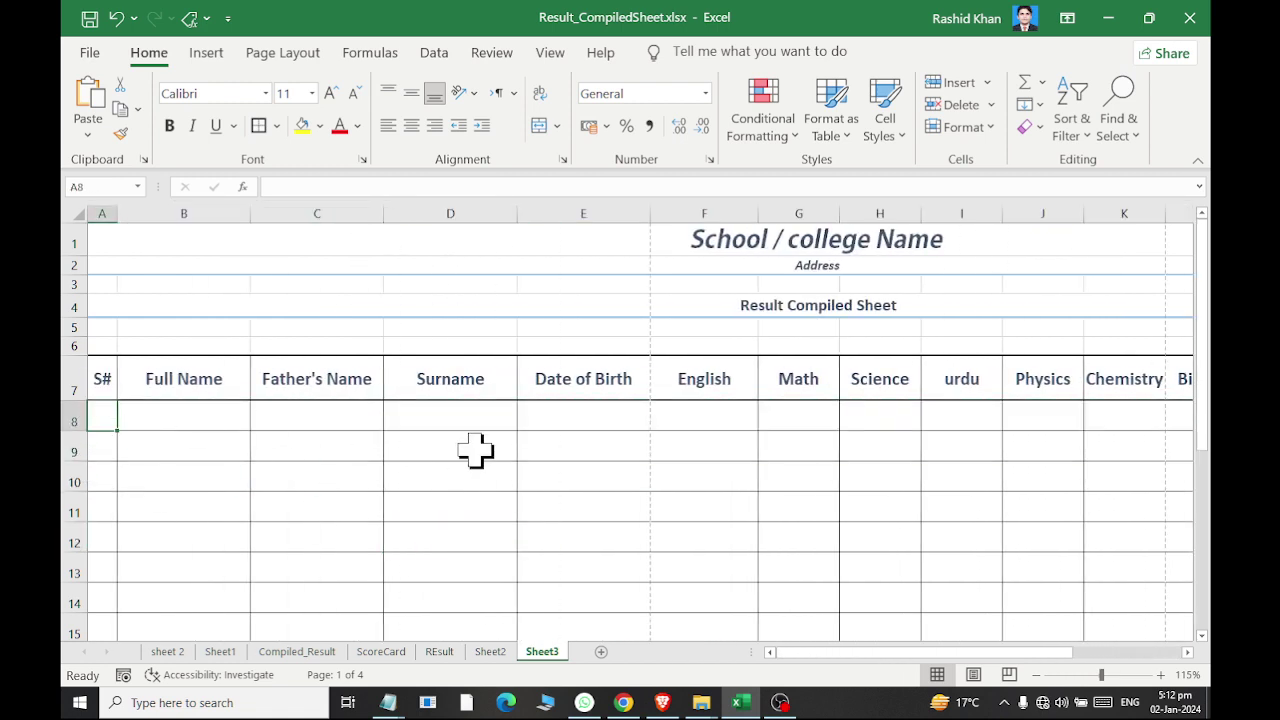
text(!)
key(Return)
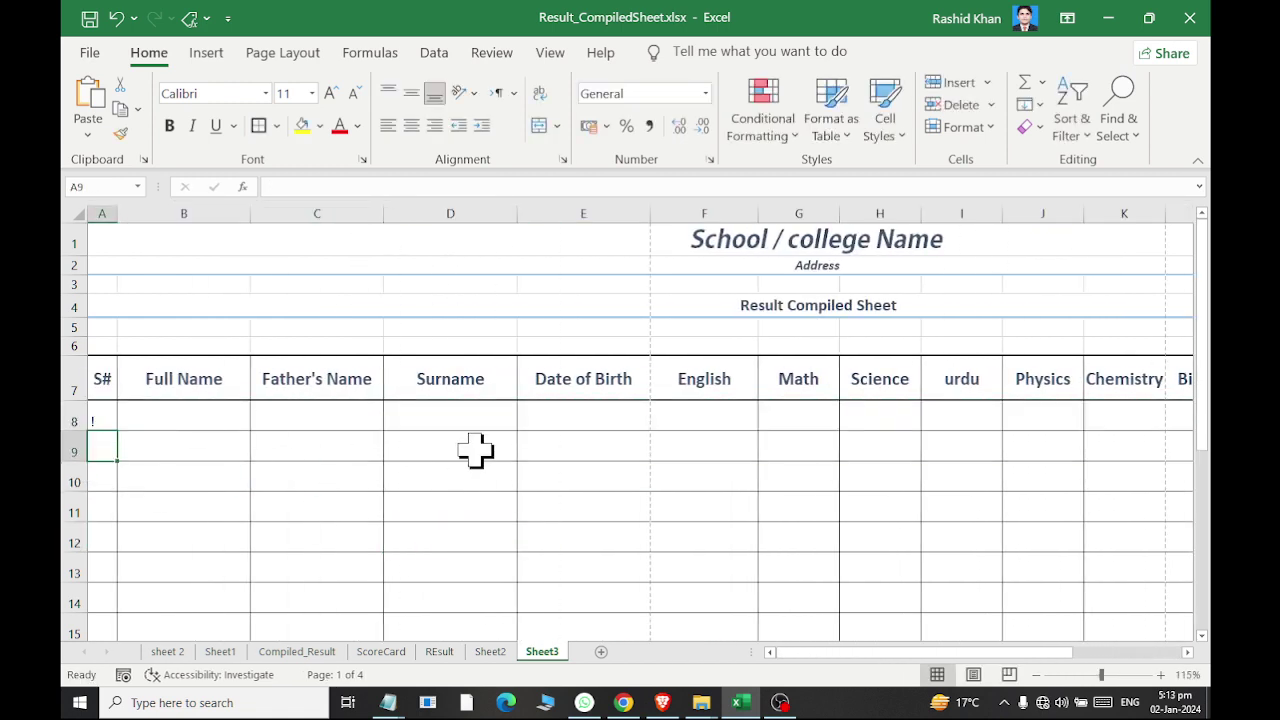
key(Up)
text(1)
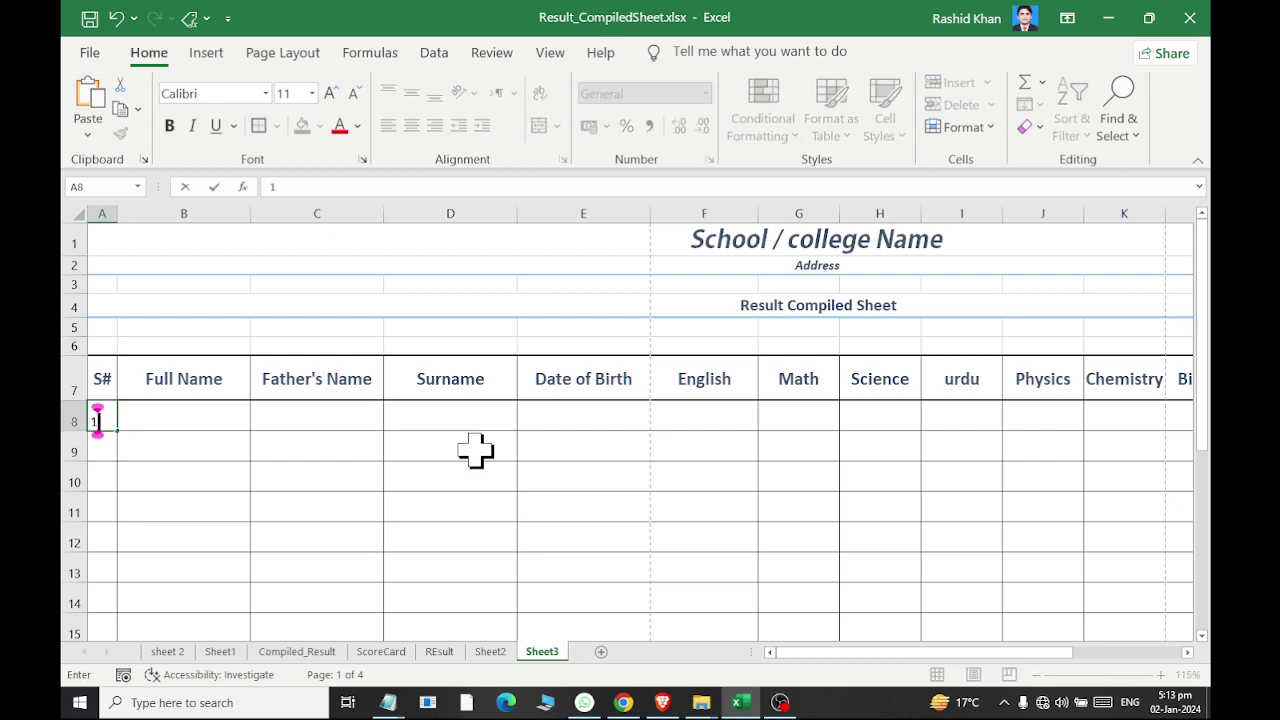
key(Return)
key(Up)
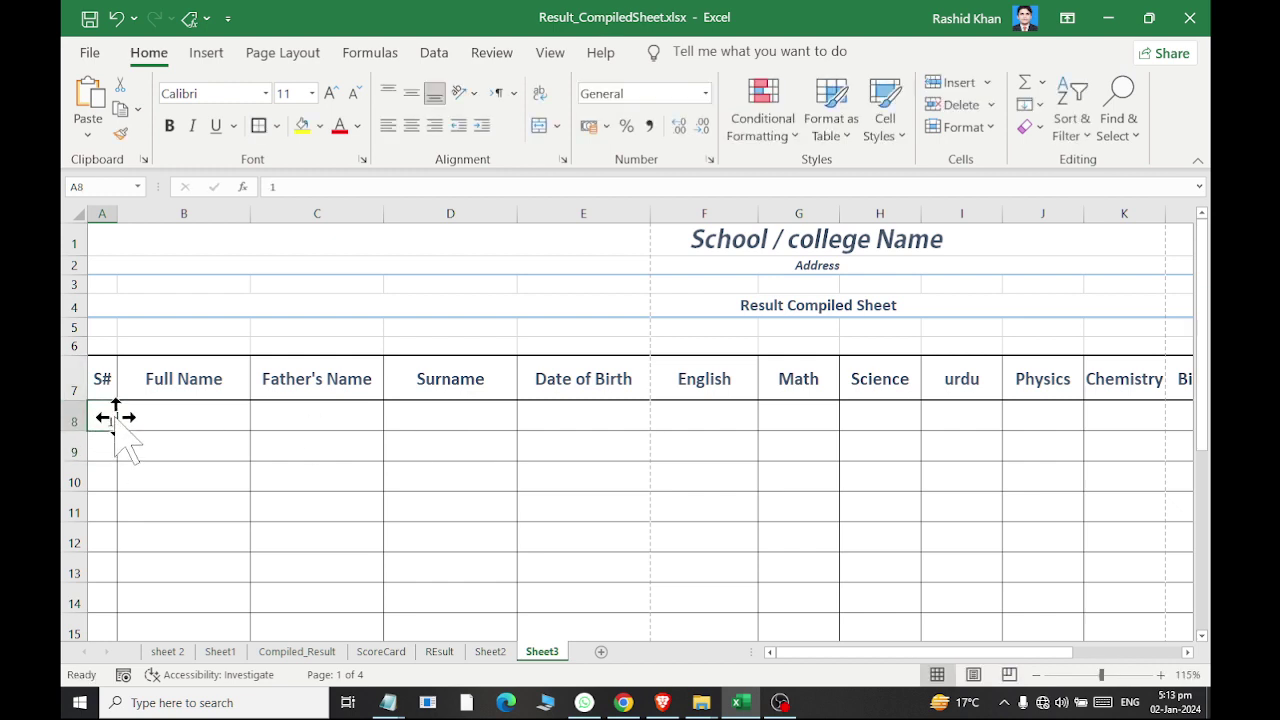
Type the first student's full name in B8 and father's name in C8
click(190, 410)
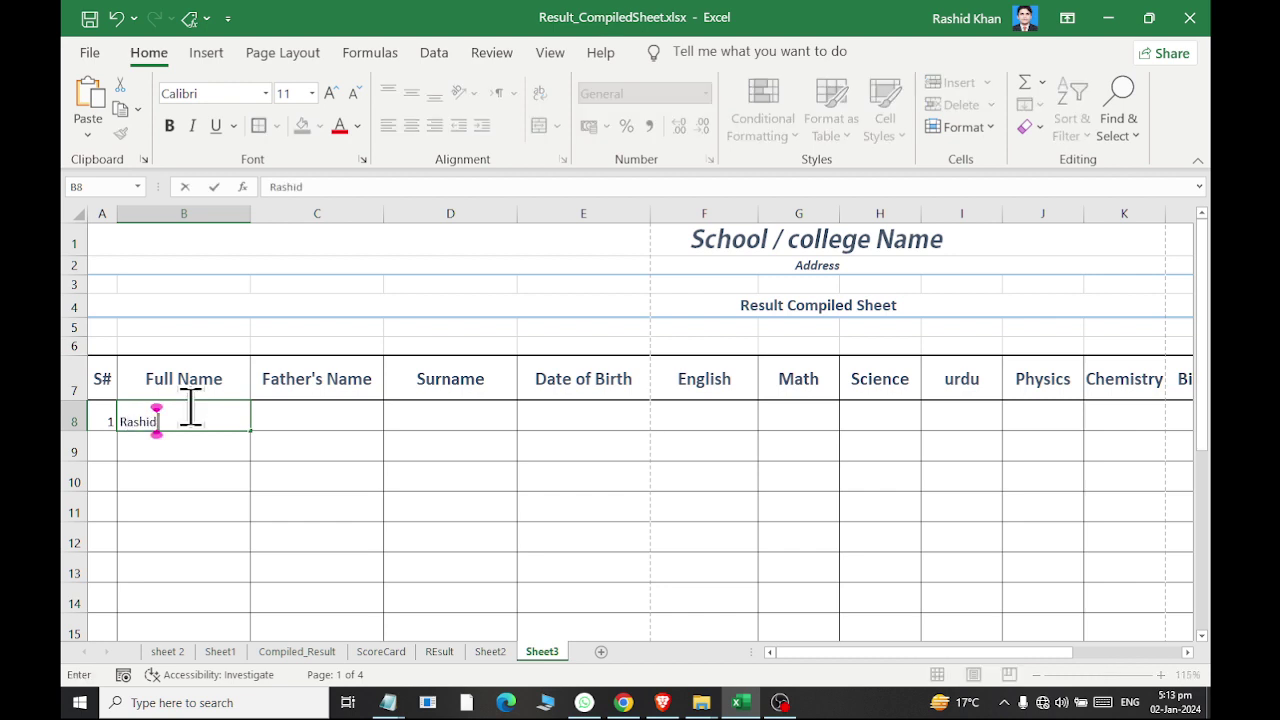
key(Tab)
key(Tab)
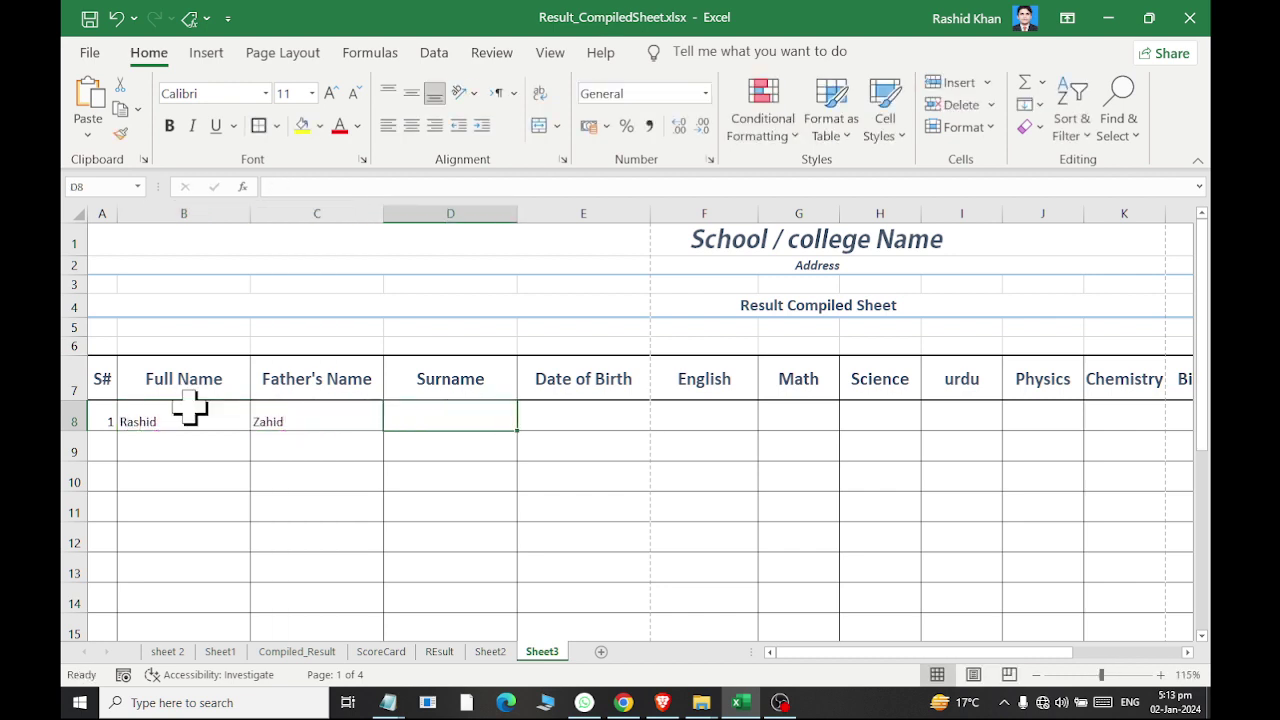
key(Left)
key(Left)
key(Left)
key(Right)
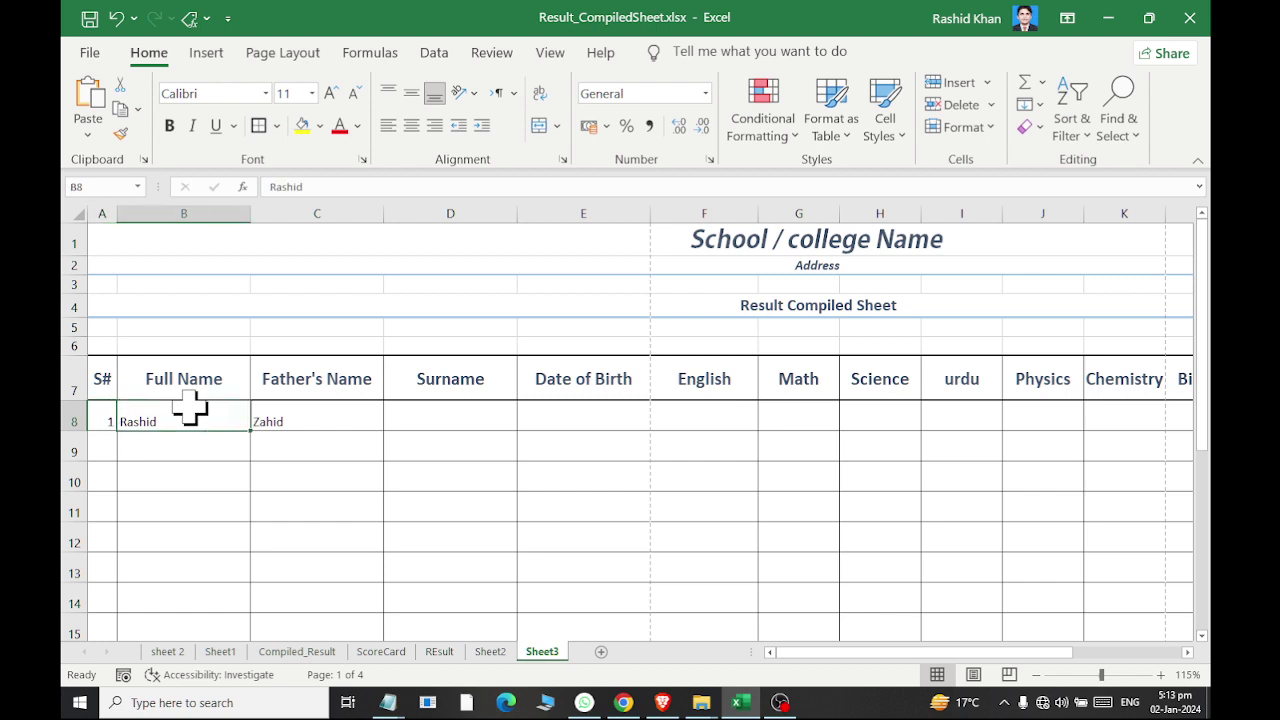
Correct the full name in B8, then enter the father's name and surname in C8:D8
double_click(190, 407)
text(atee)
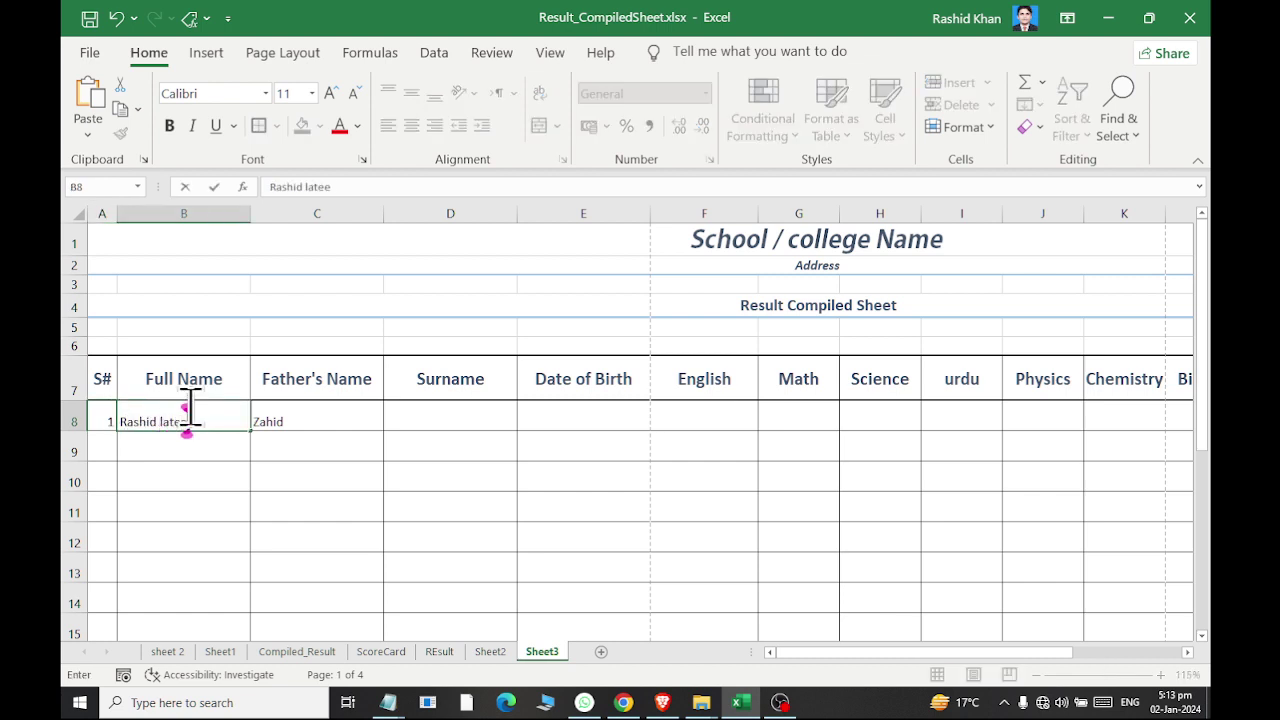
key(Tab)
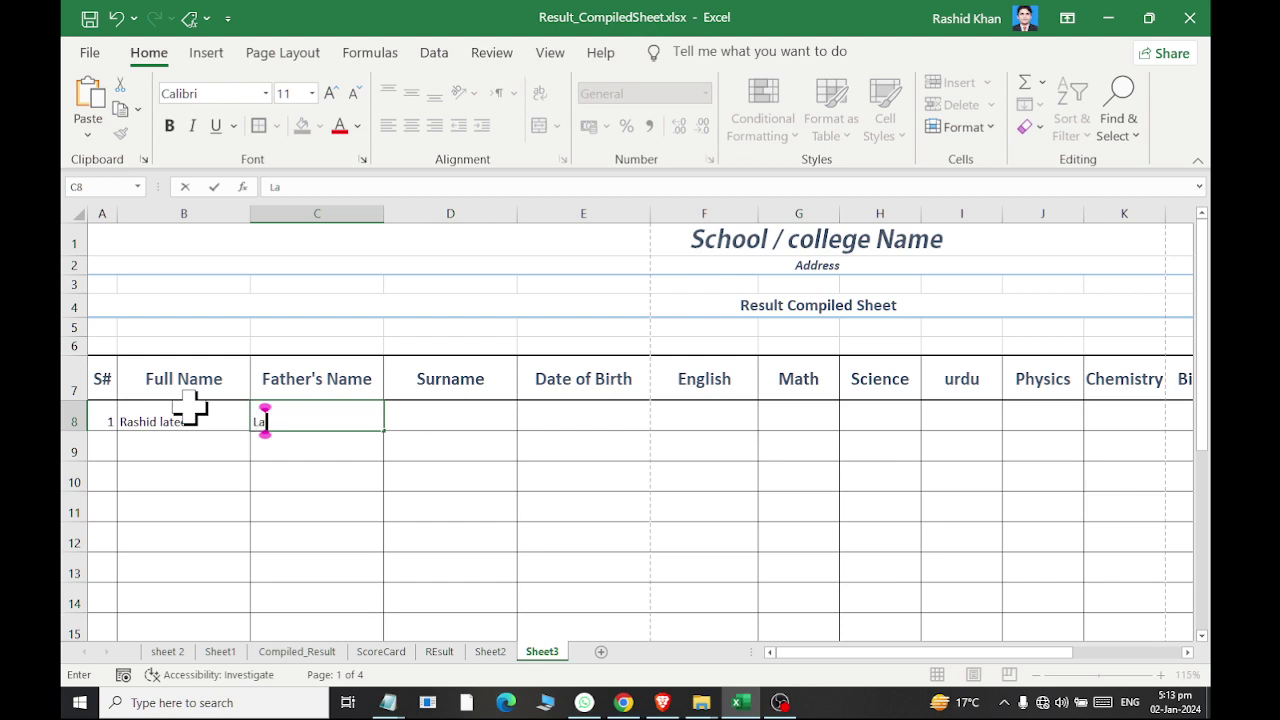
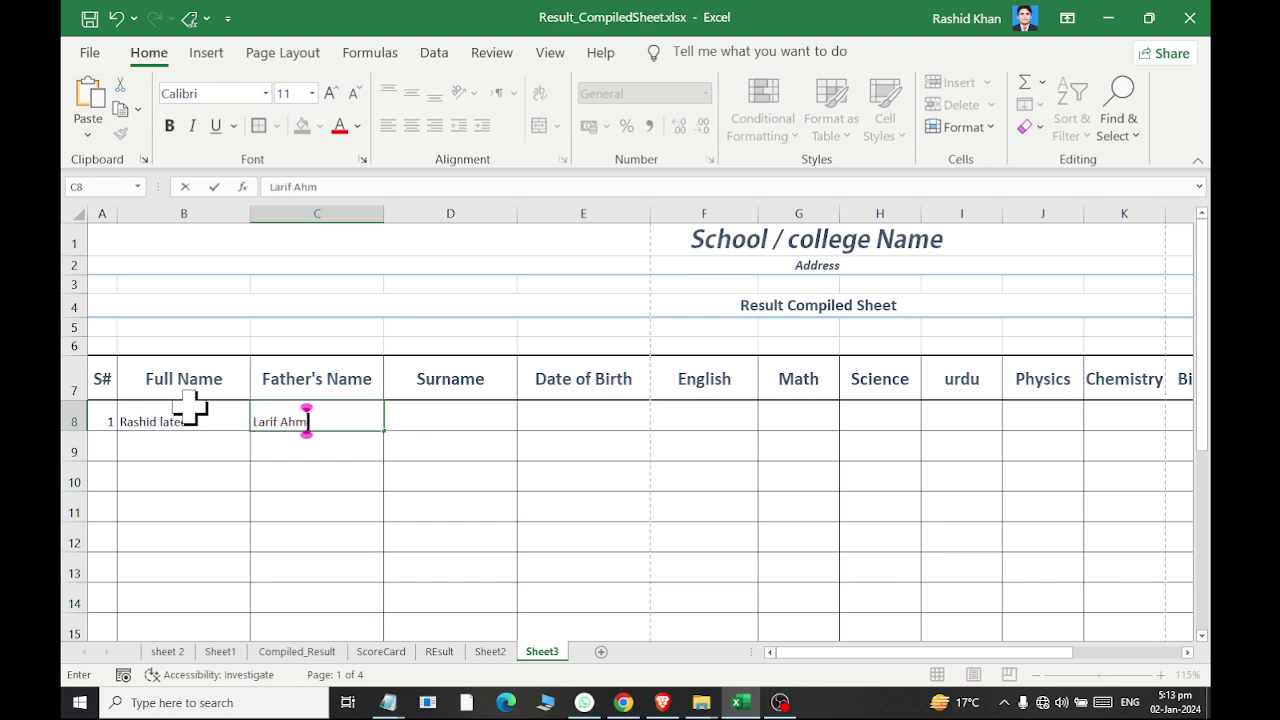
key(Tab)
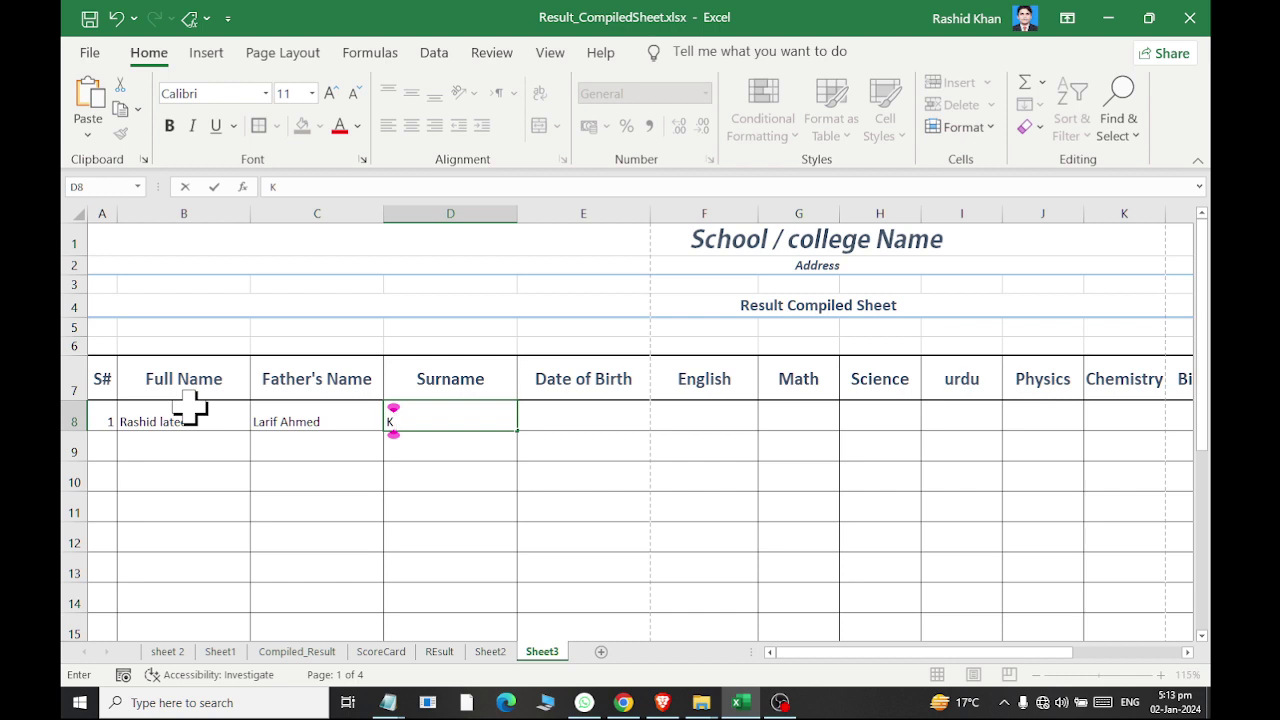
key(Tab)
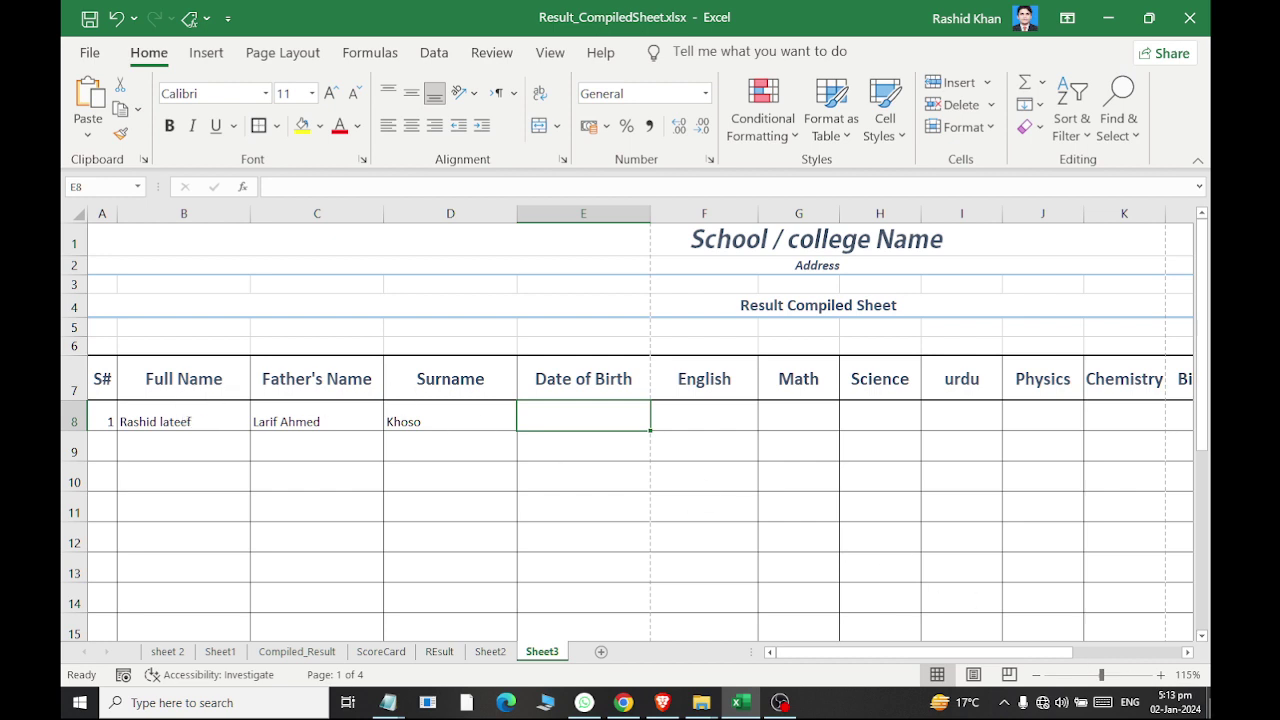
Check the taskbar calendar, then enter date of birth 15-03-2004 in E8
click(1184, 710)
click(1184, 710)
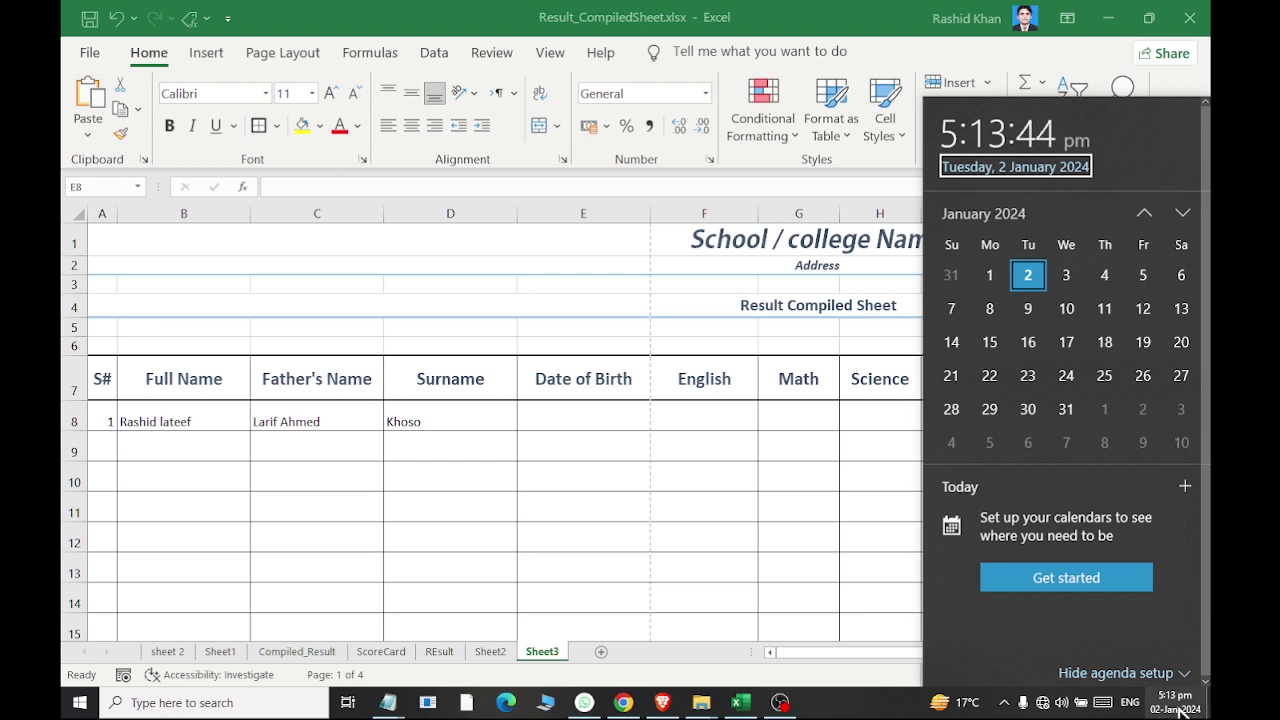
click(552, 422)
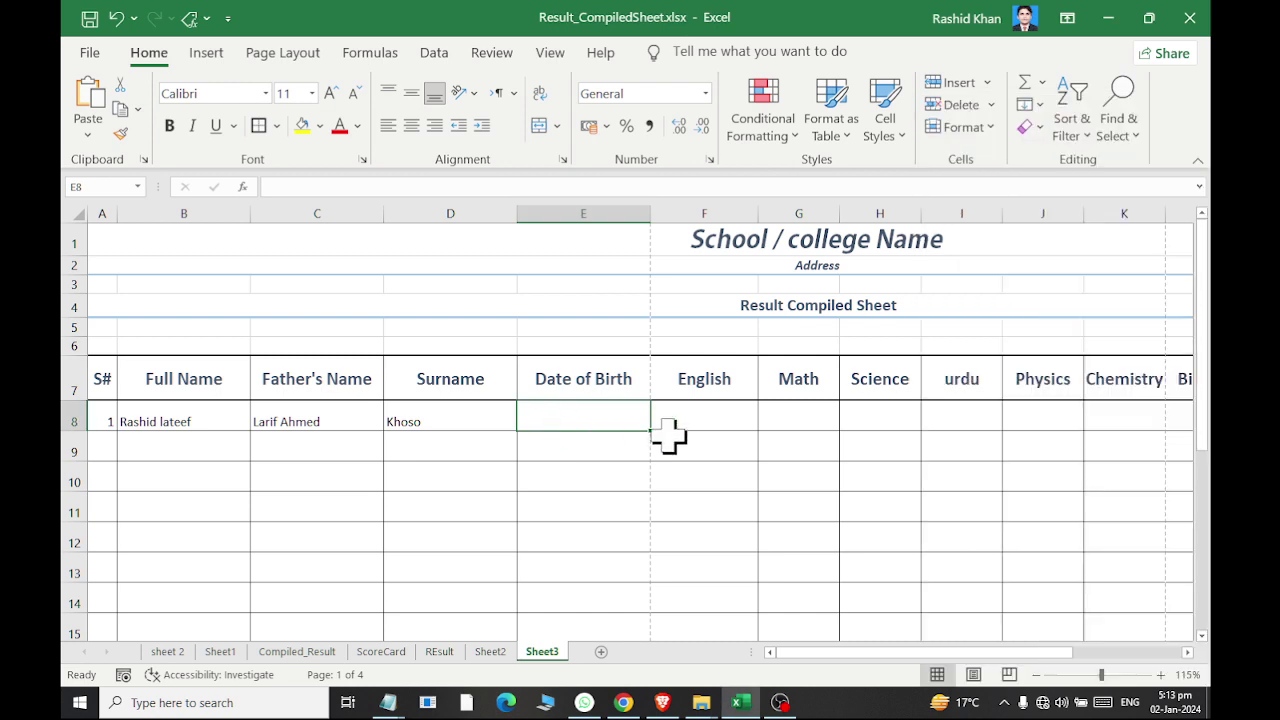
text(15/03/)
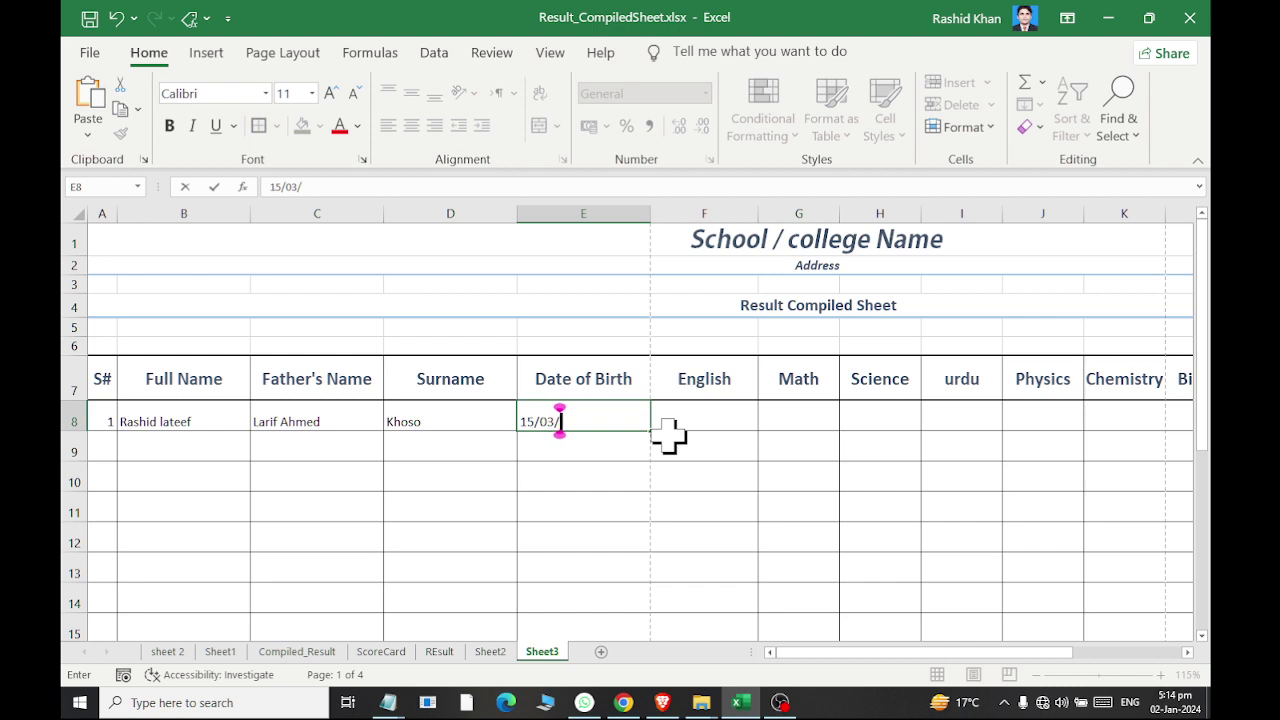
text(004)
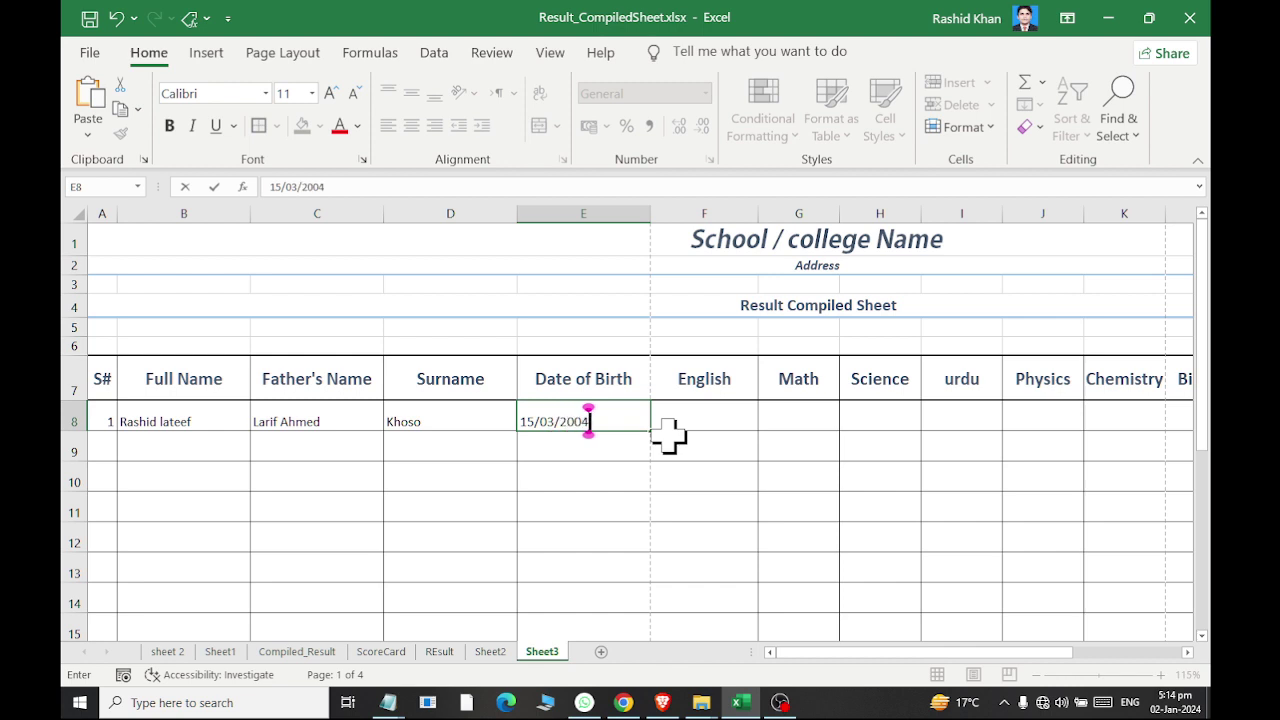
key(Return)
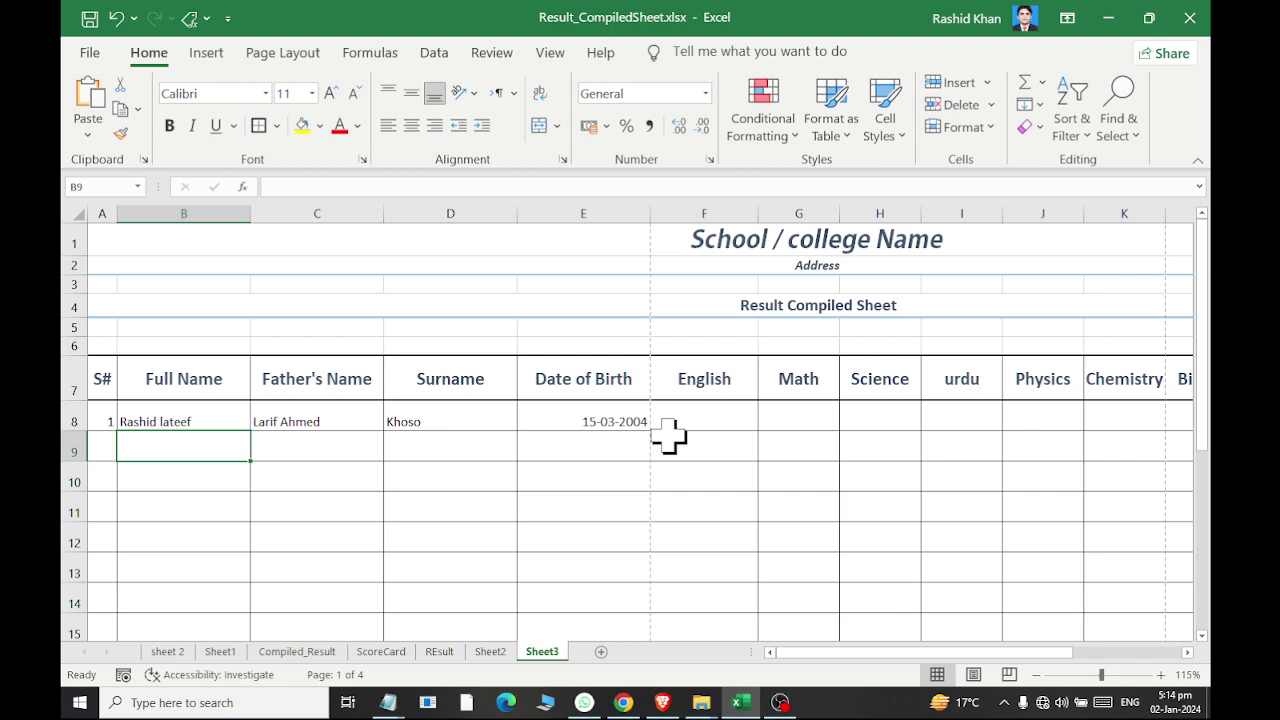
Enter marks 78, 67, 56, 87, 56, 45, 65 in F8:L8, fixing the Chemistry mark to 45
click(700, 420)
text(78	)
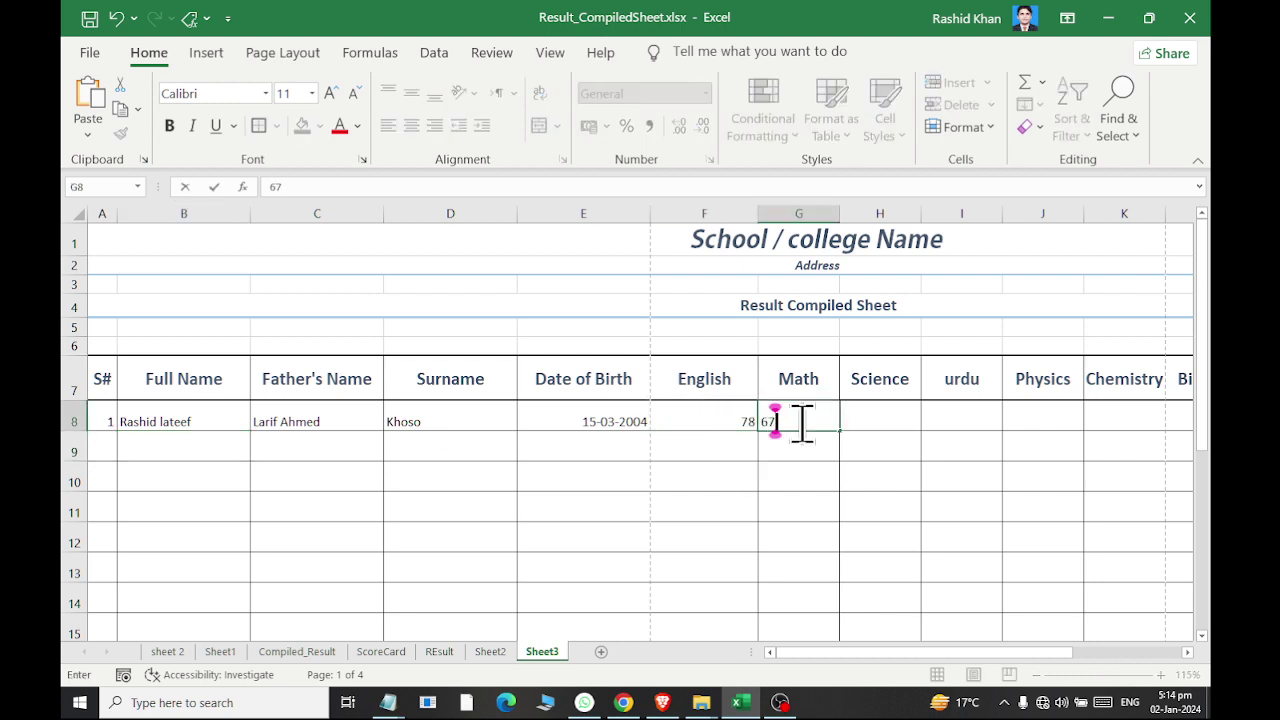
text(67	56	87	56	874)
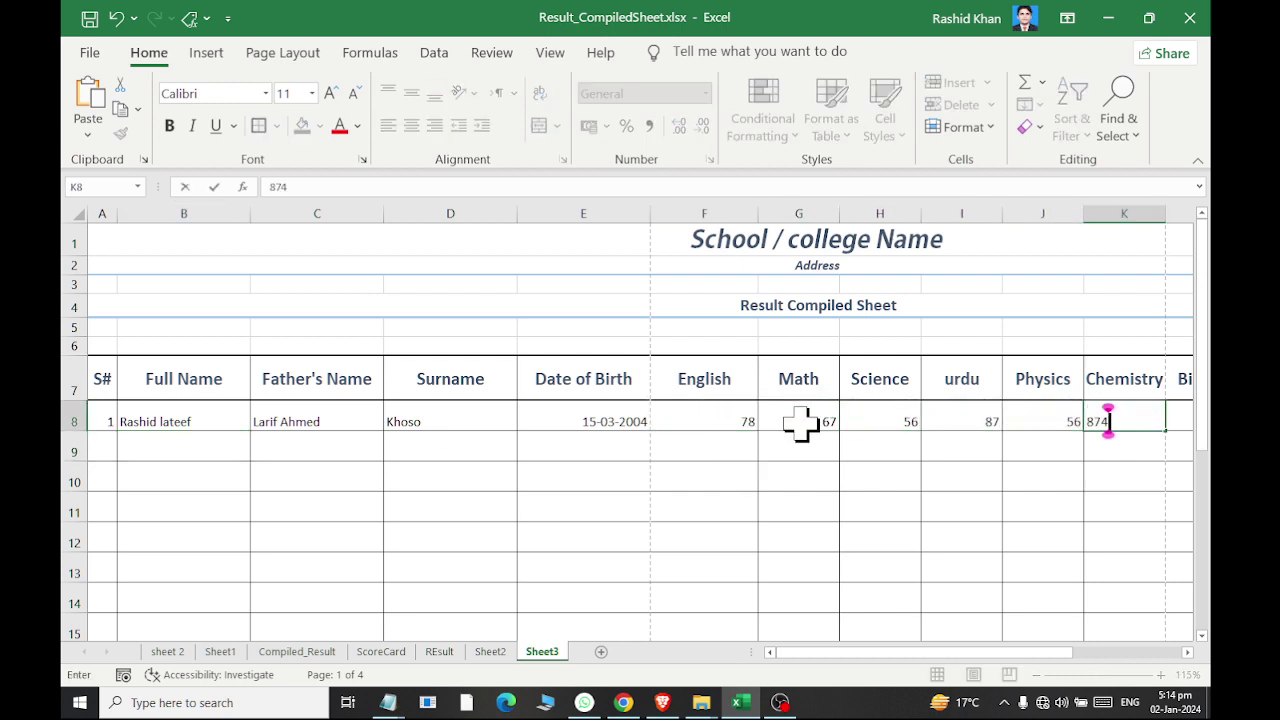
key(Tab)
key(shift+Tab)
text(45)
key(Tab)
text(65)
key(Tab)
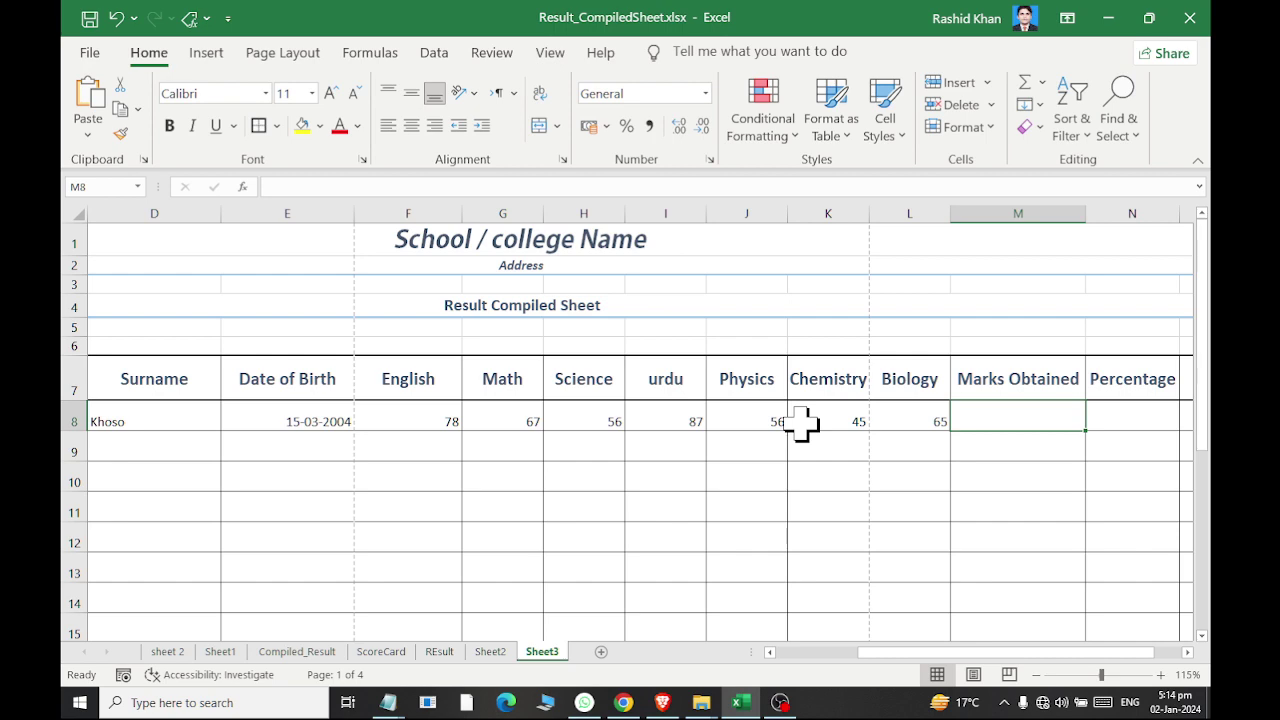
mouse_move(286, 437)
mouse_down()
mouse_move(126, 434)
mouse_move(1062, 688)
mouse_move(1062, 606)
mouse_up()
click(100, 420)
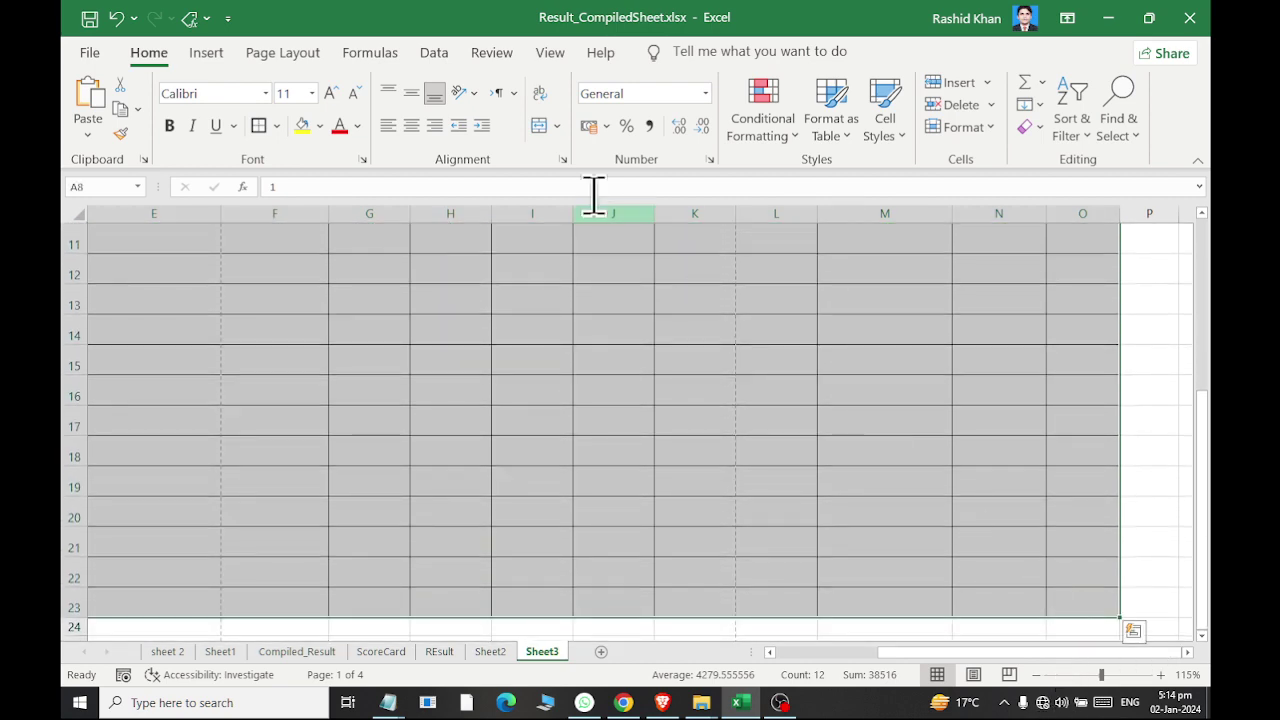
Give the student rows size-14 text, centred vertically and horizontally
click(311, 93)
click(297, 250)
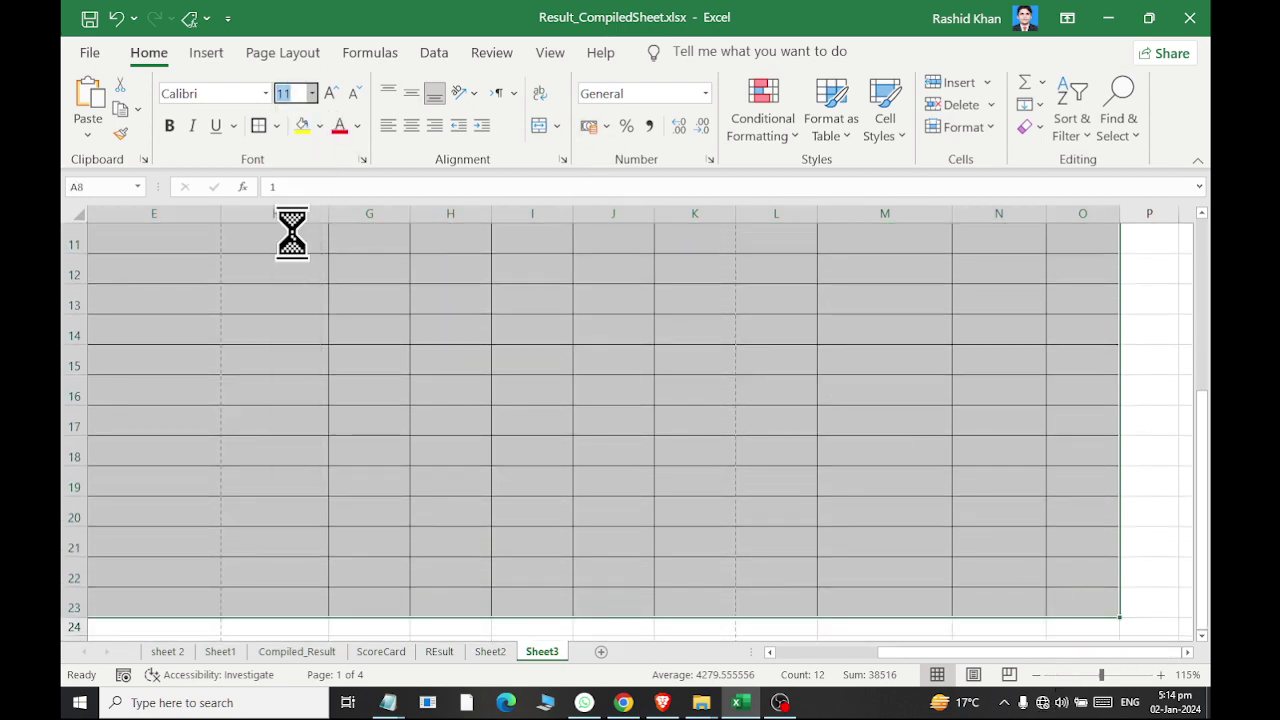
click(411, 93)
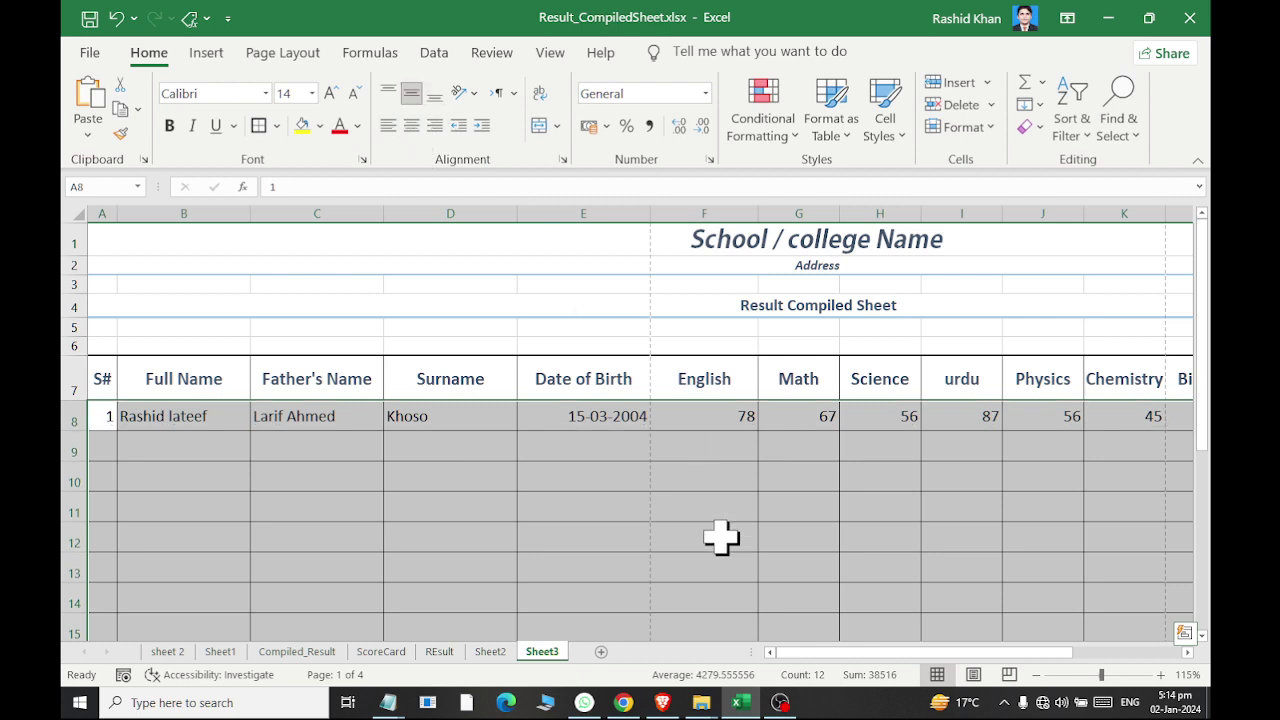
click(411, 125)
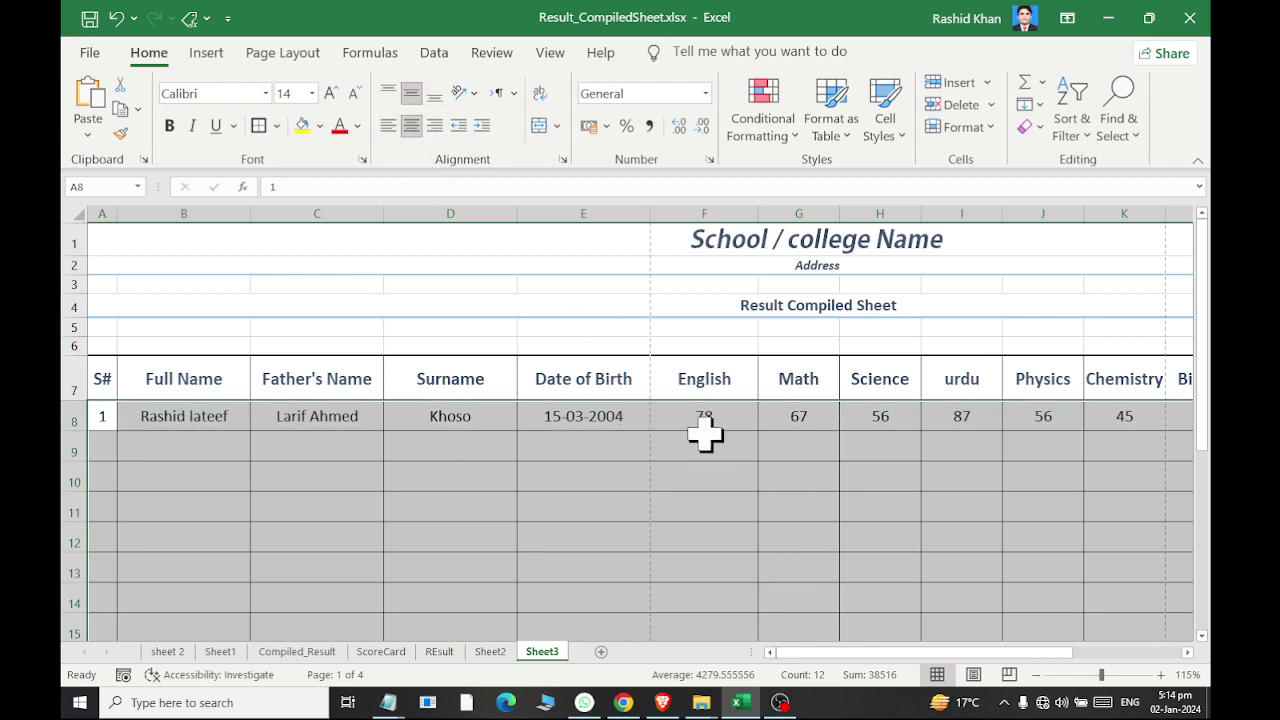
Left-align the Full Name, Father's Name and Surname columns B8:D23
drag(154, 417, 515, 612)
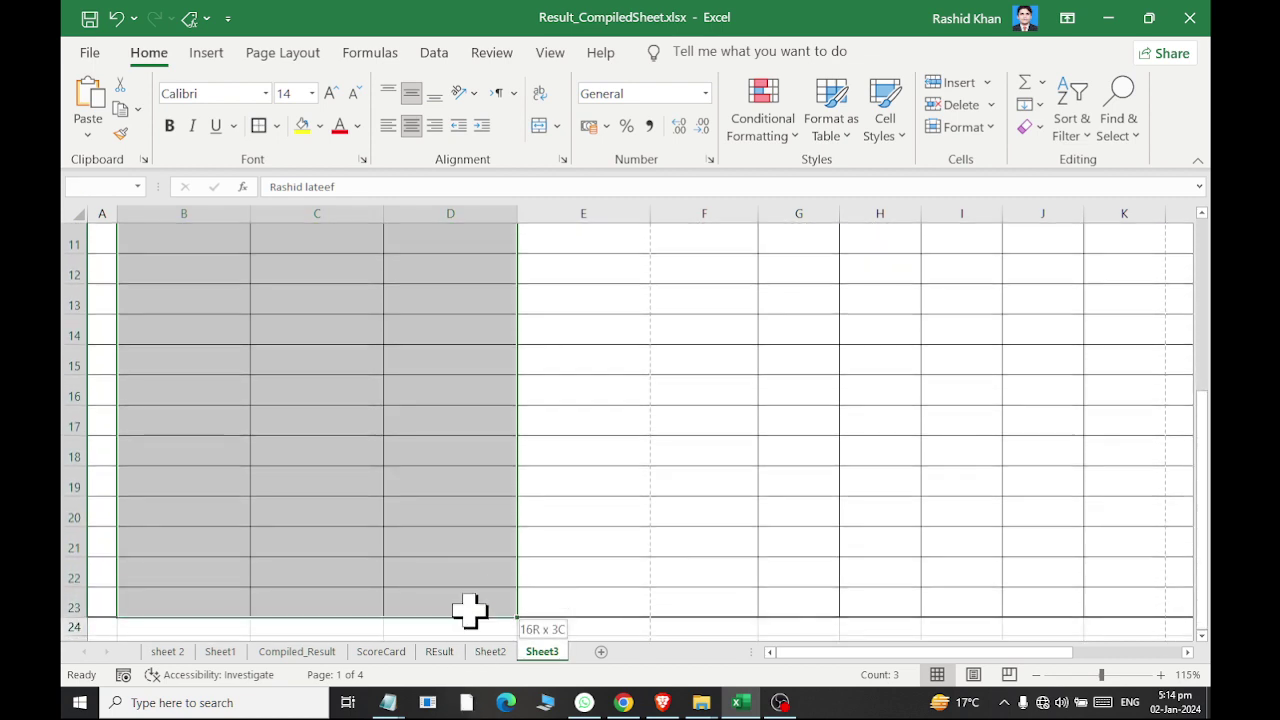
drag(516, 612, 466, 609)
click(390, 126)
scroll(263, 423, up, 4)
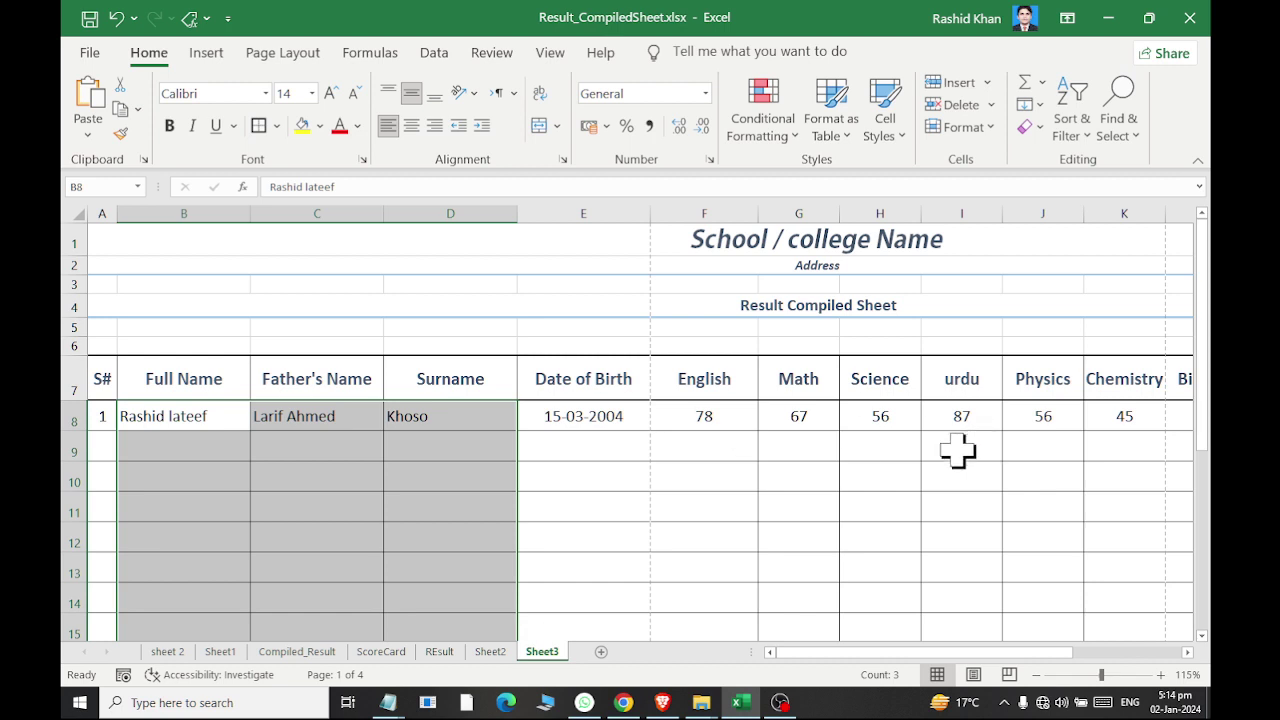
Enter serial number 2 and the second student's full name, father's name and surname in A9:D9
click(98, 436)
text(2)
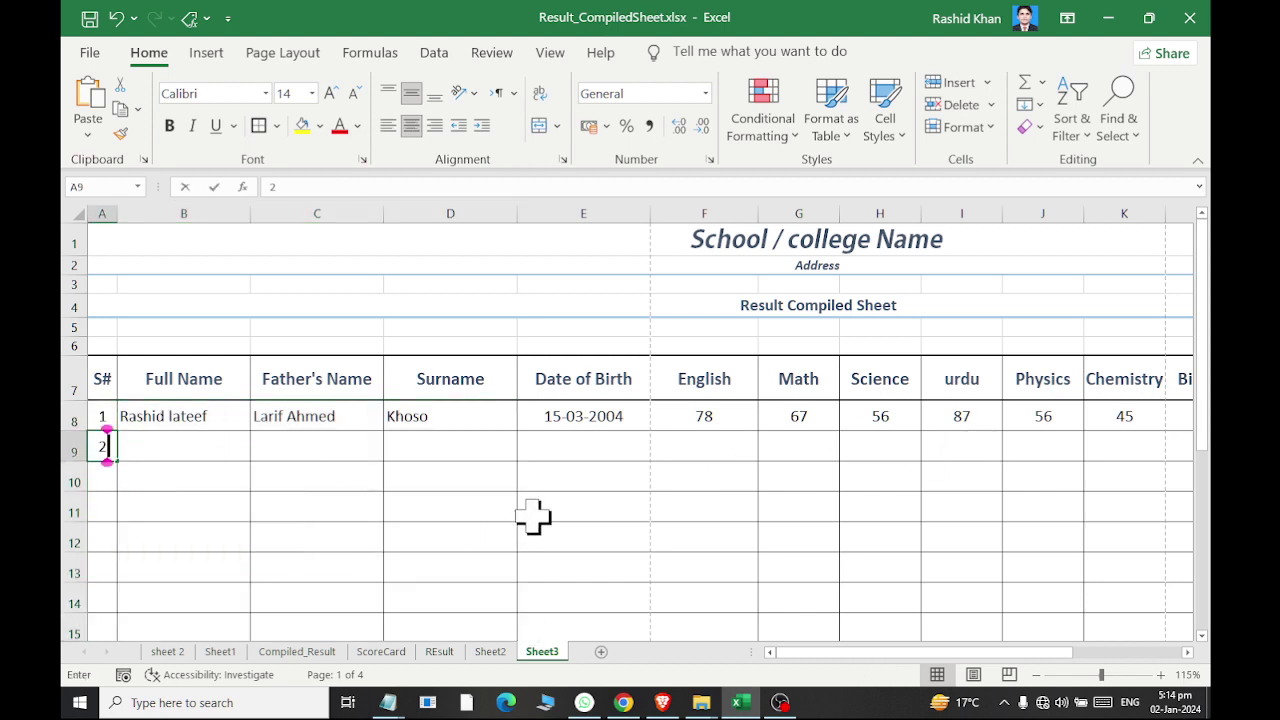
key(Tab)
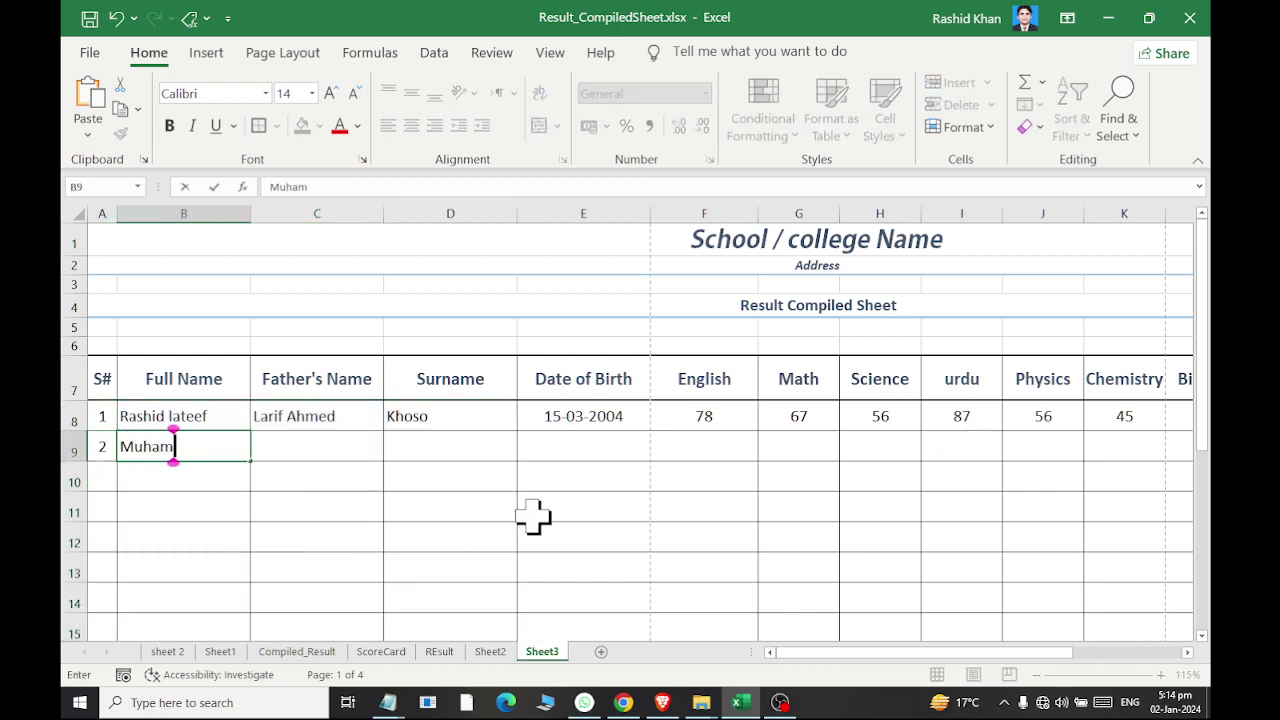
key(Tab)
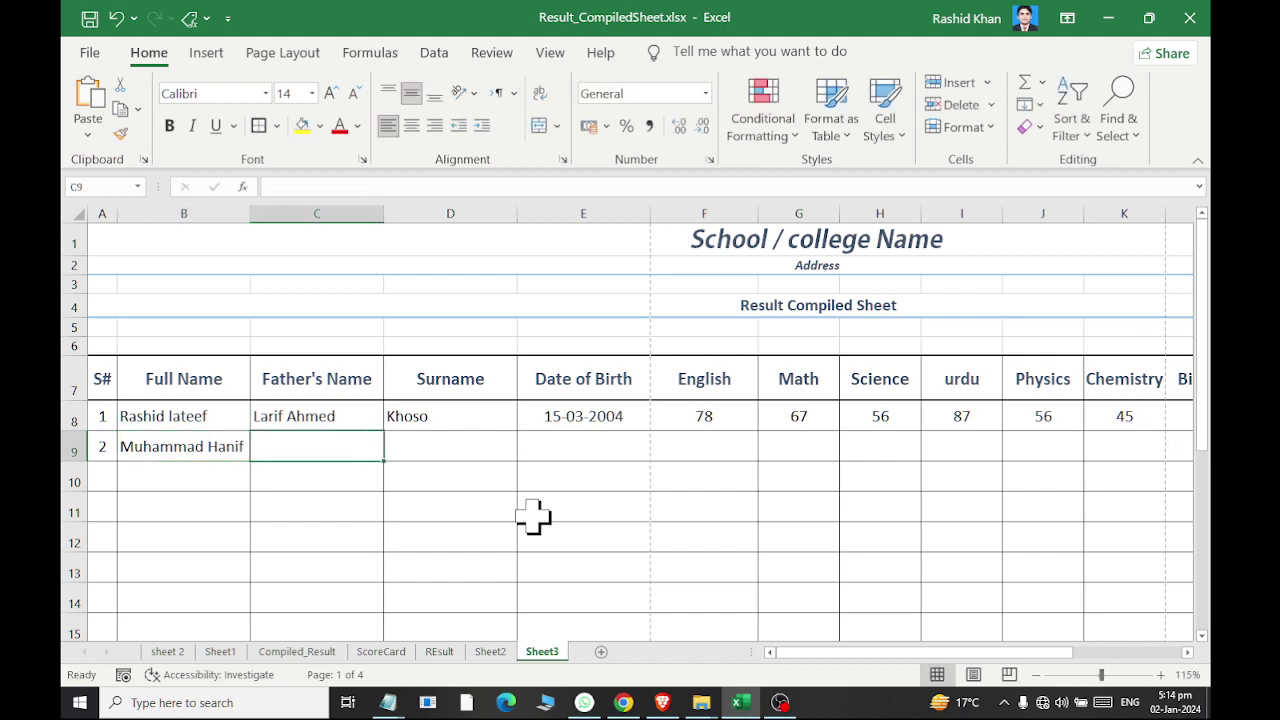
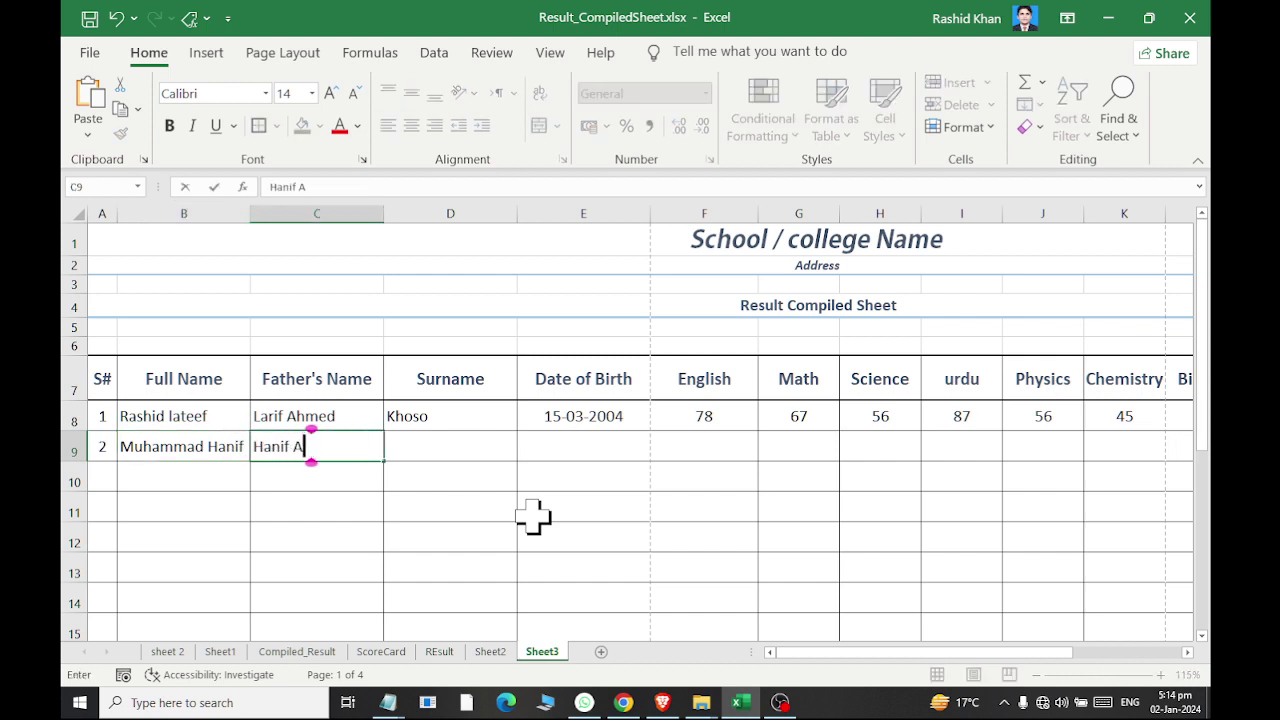
key(Tab)
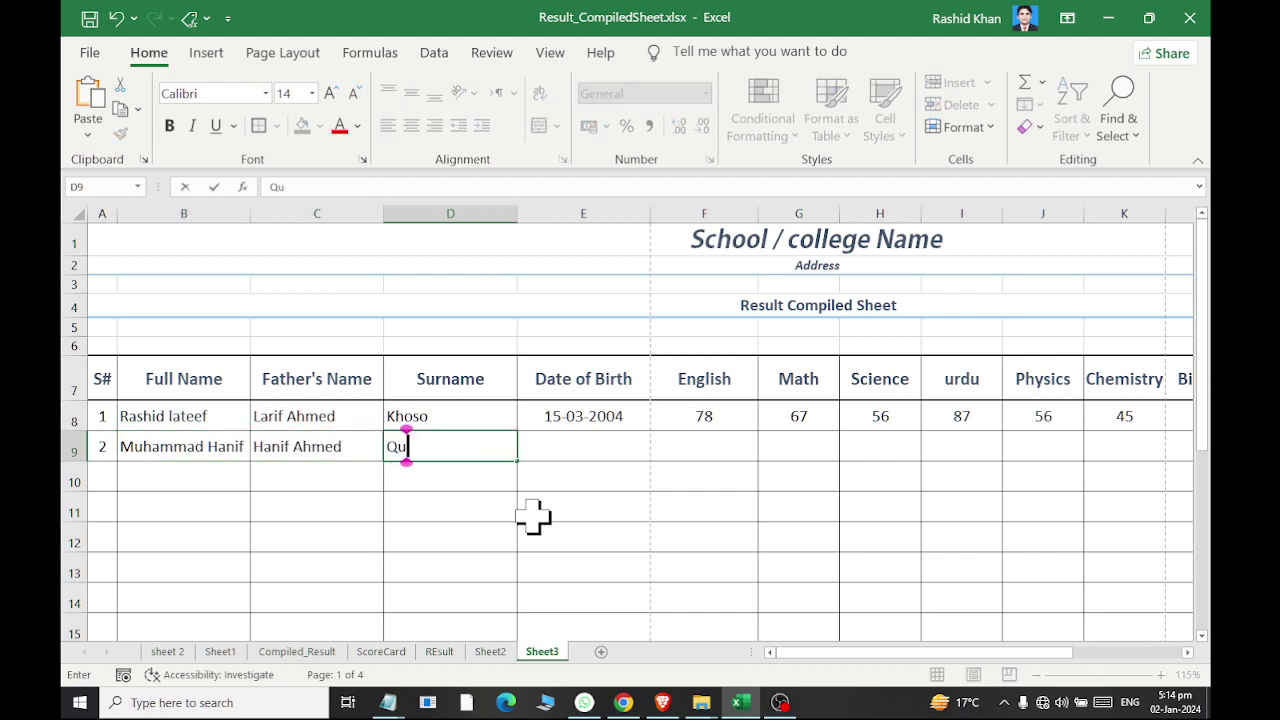
key(Tab)
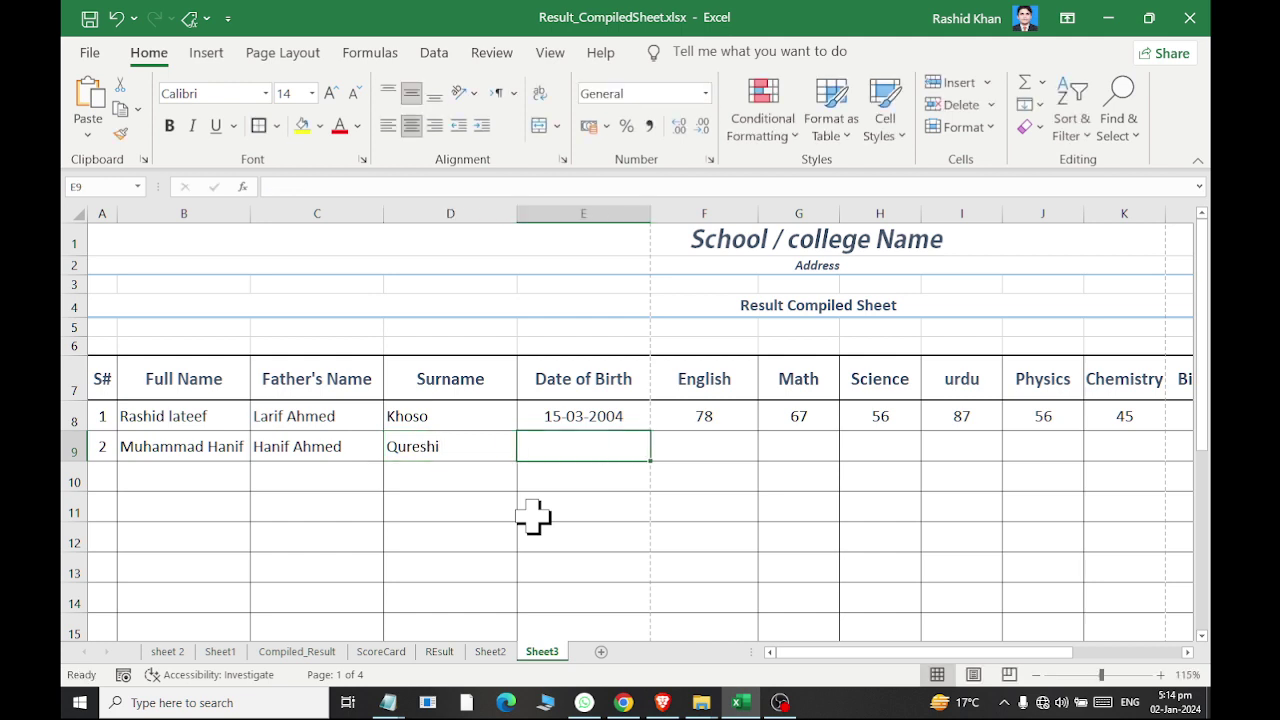
Enter birth date 11/5/2003 and marks 45, 76, 45, 76, 34, 87, 56 in row 9
text(11/5)
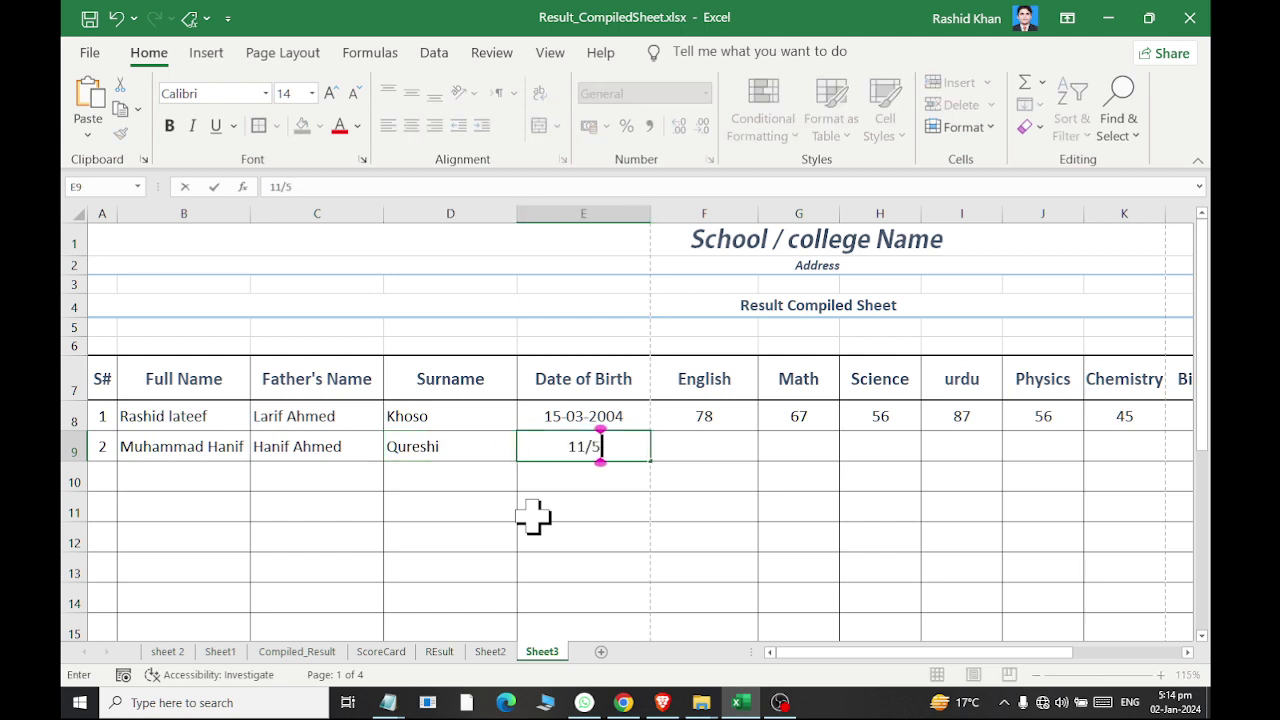
text(/2003)
key(Tab)
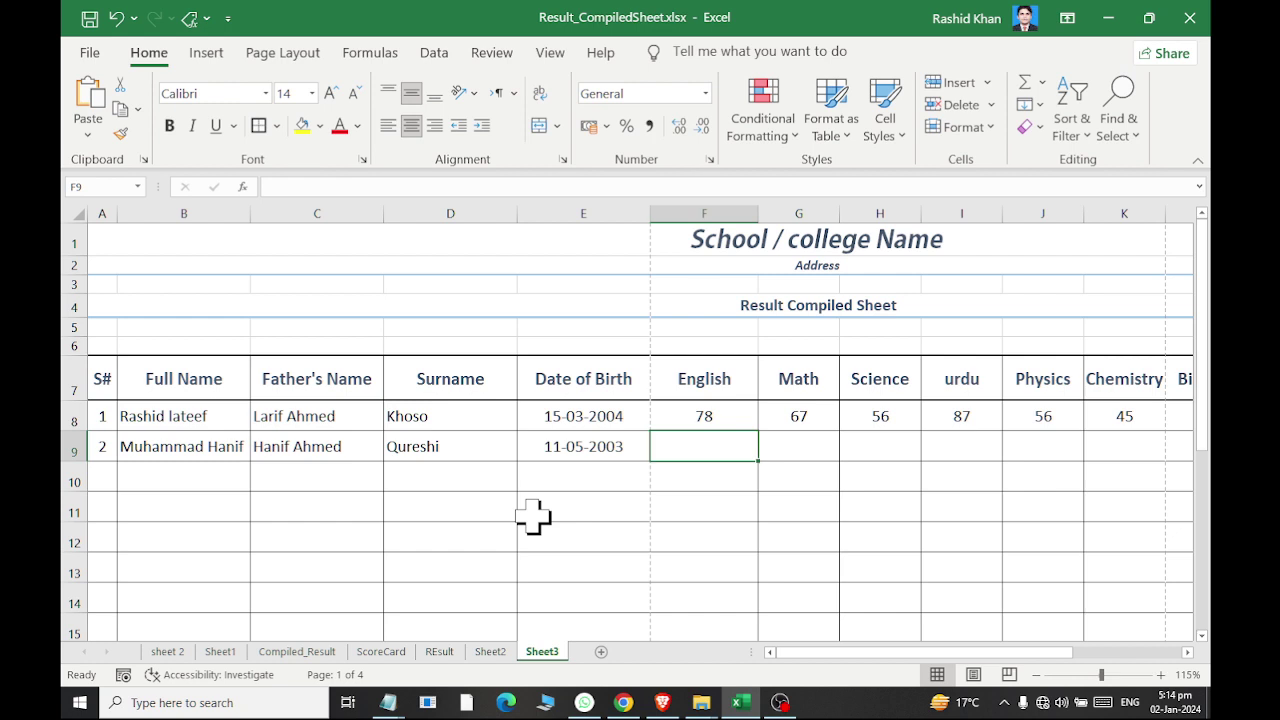
text(45)
key(Tab)
text(76)
key(Tab)
text(45)
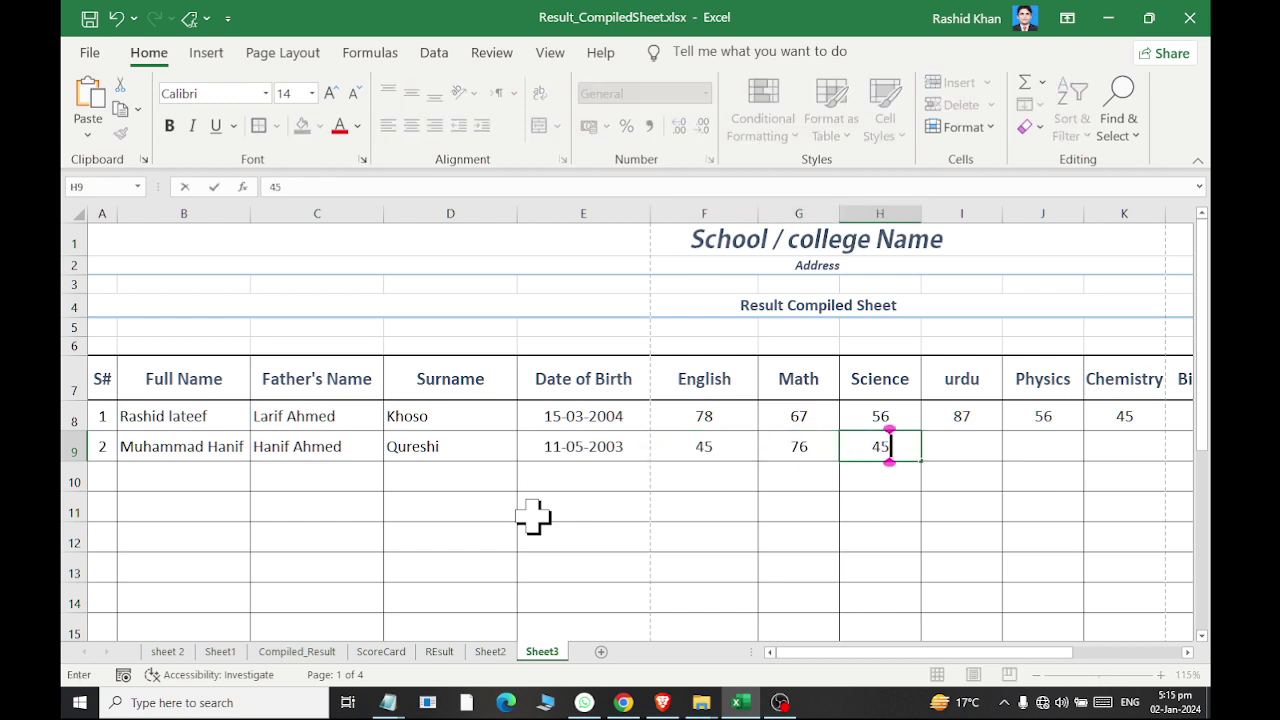
text(	76	34	87	56)
key(Tab)
text(8)
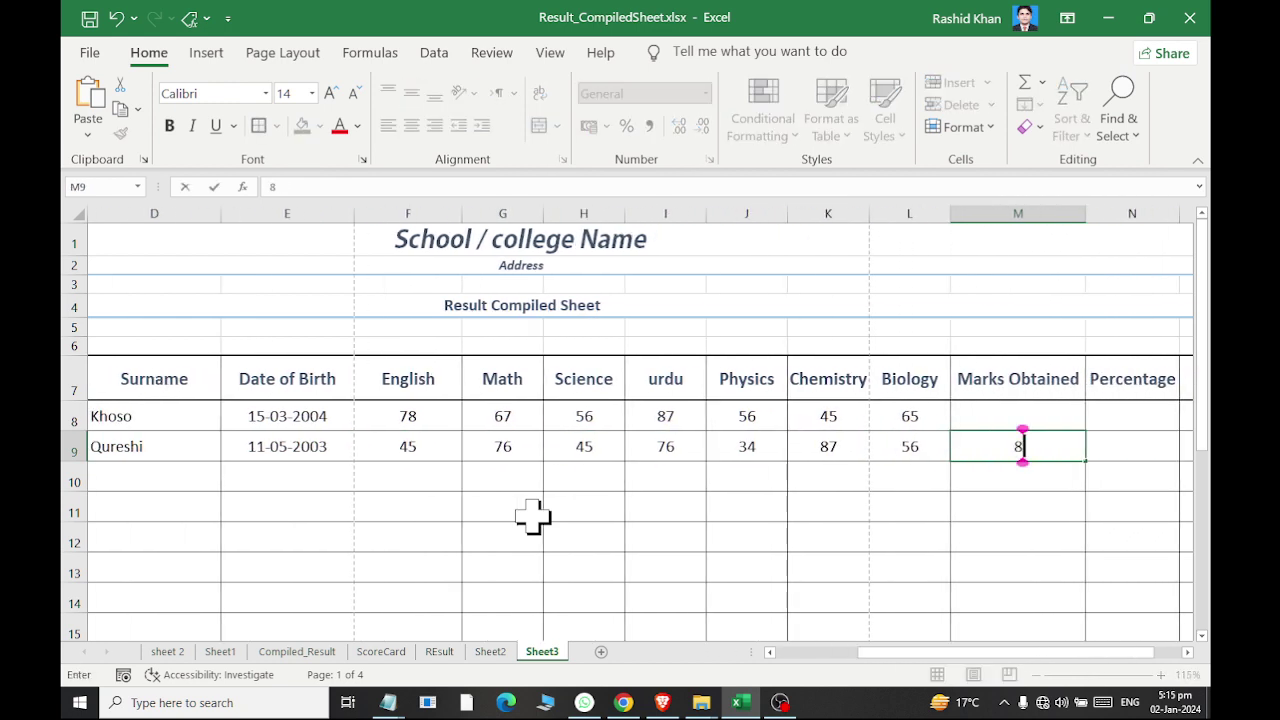
key(Escape)
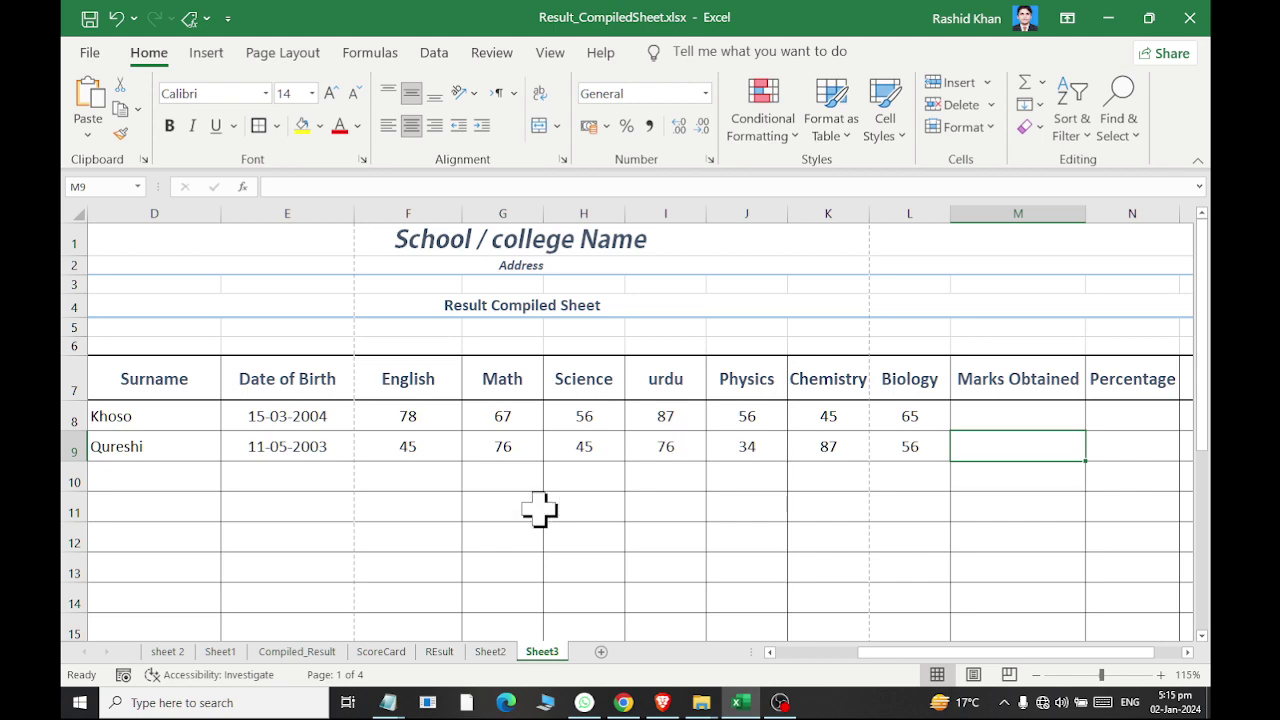
drag(577, 531, 63, 528)
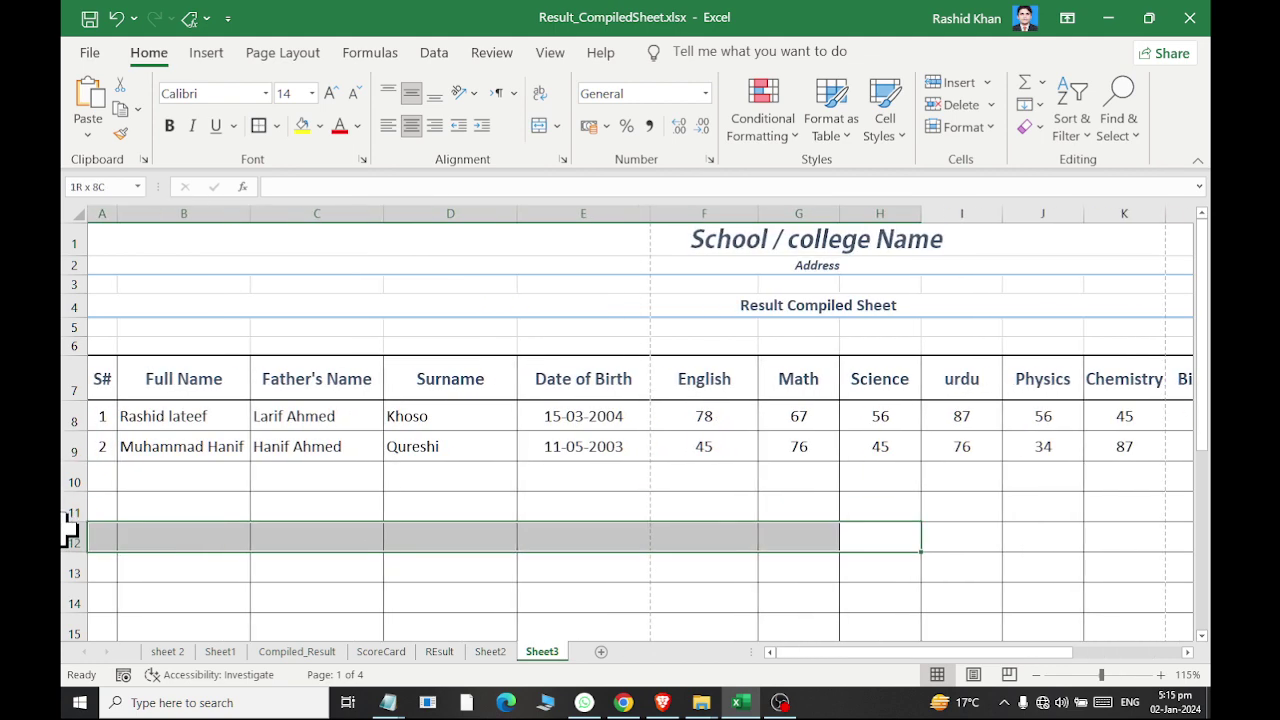
Widen column B (Full Name) to 20.14 so the students' full names fit
scroll(298, 303, down, 2)
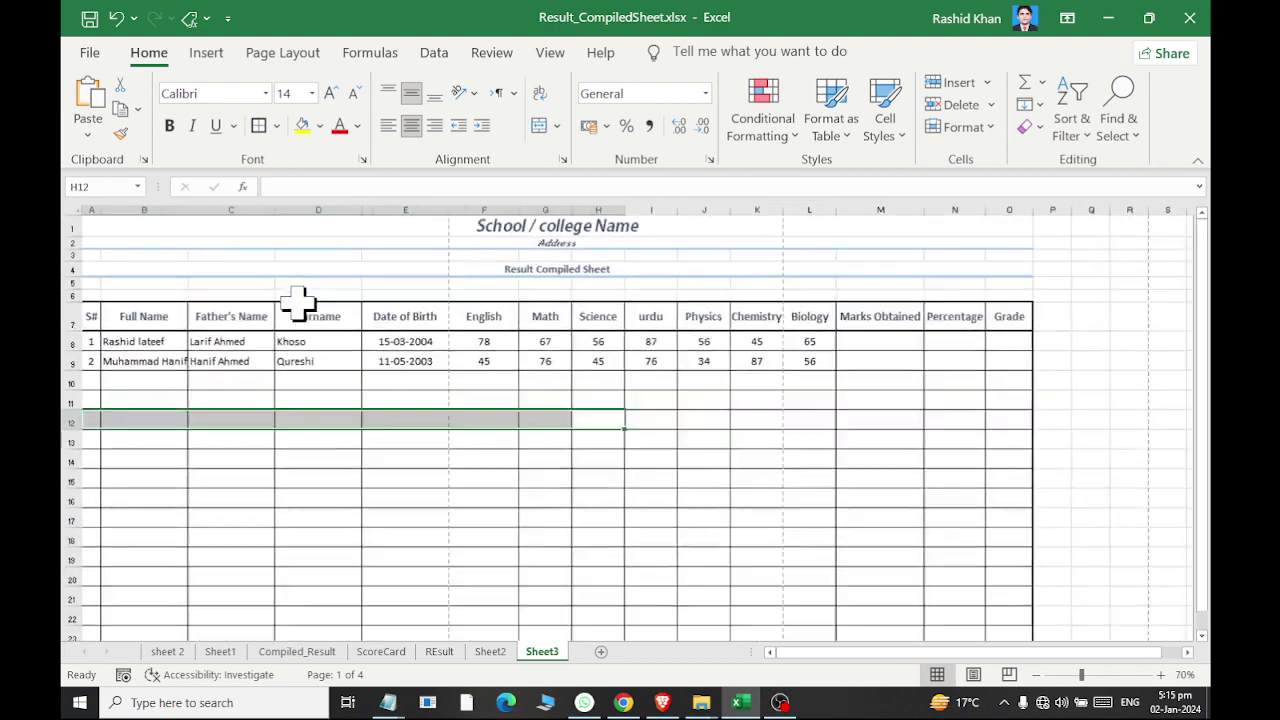
scroll(298, 303, down, 1)
click(325, 352)
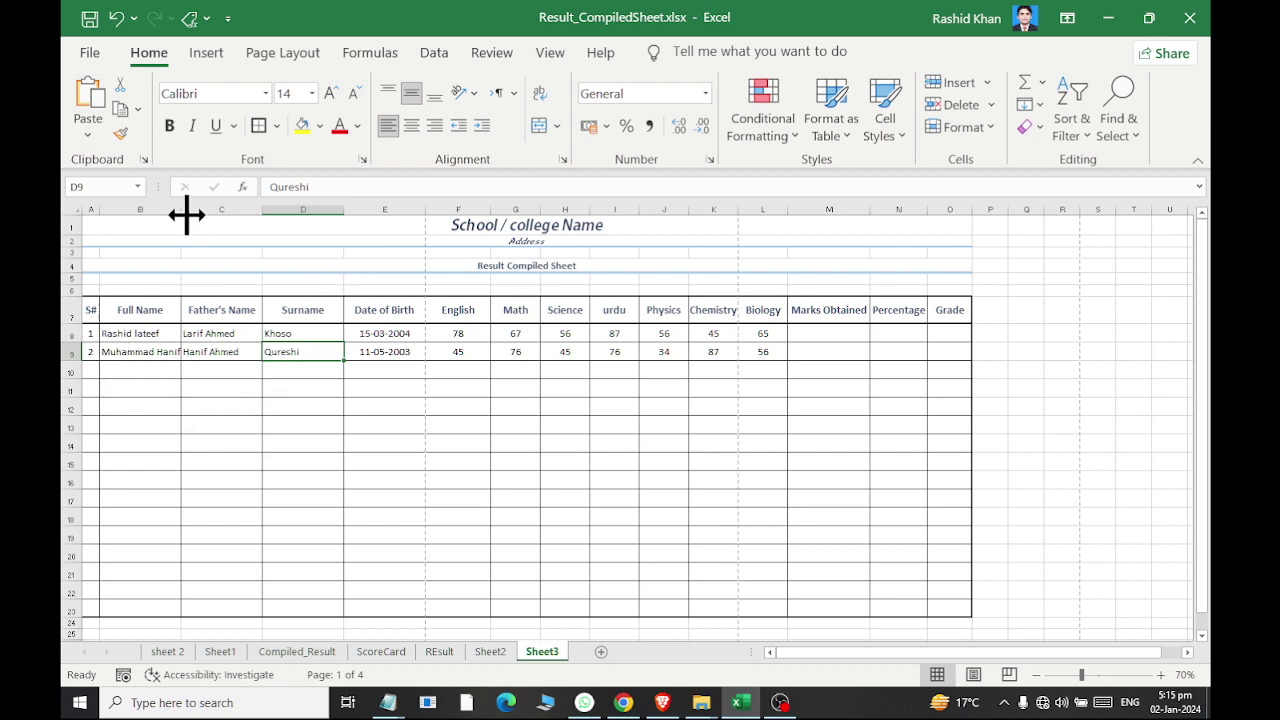
drag(180, 207, 186, 207)
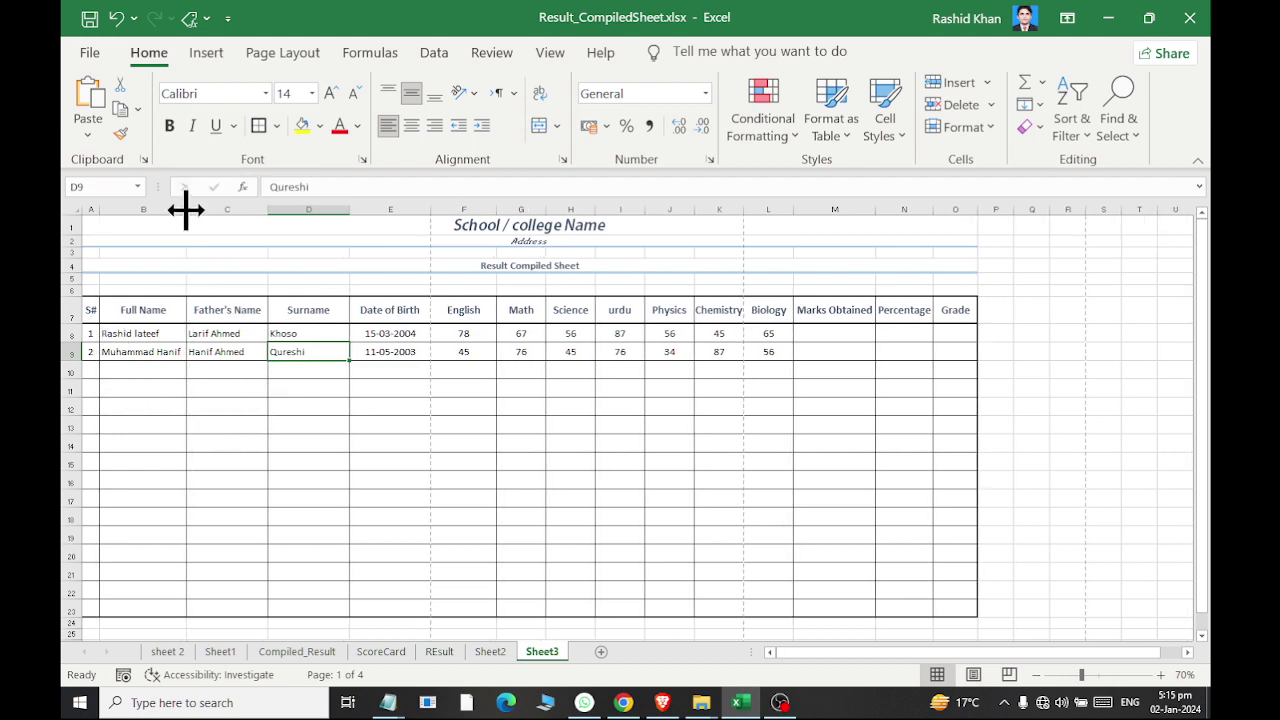
click(242, 352)
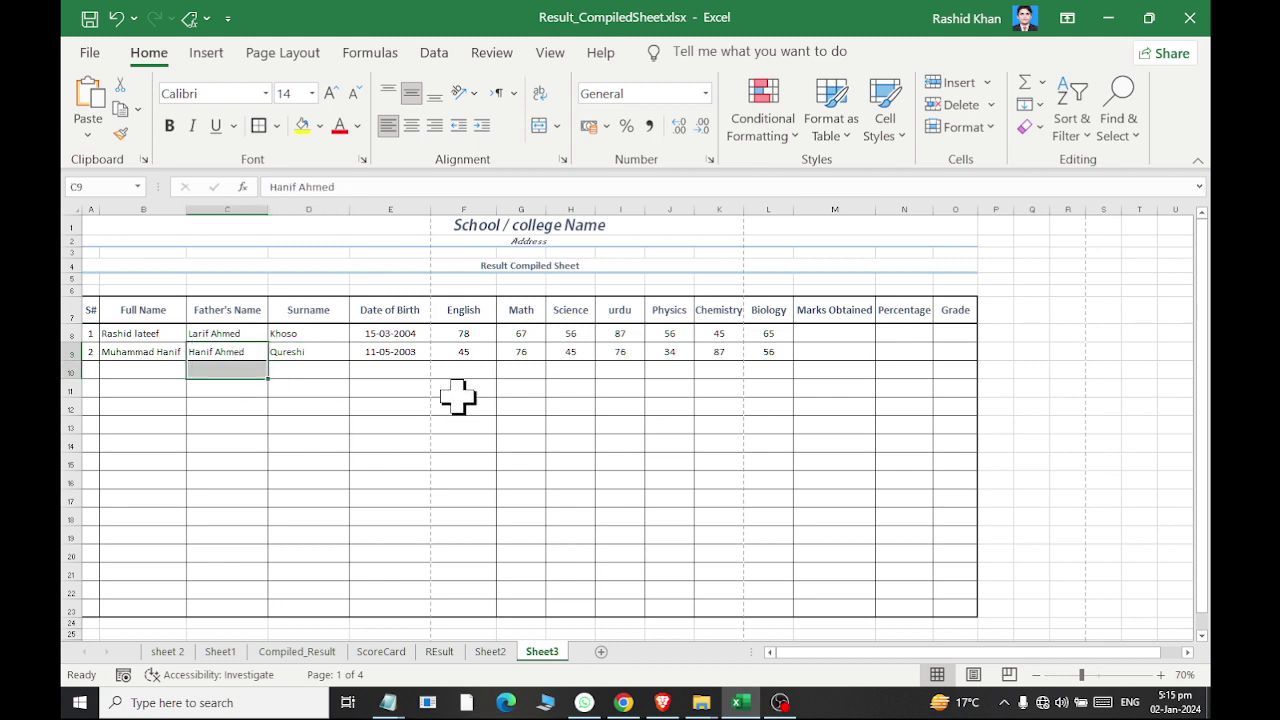
click(503, 222)
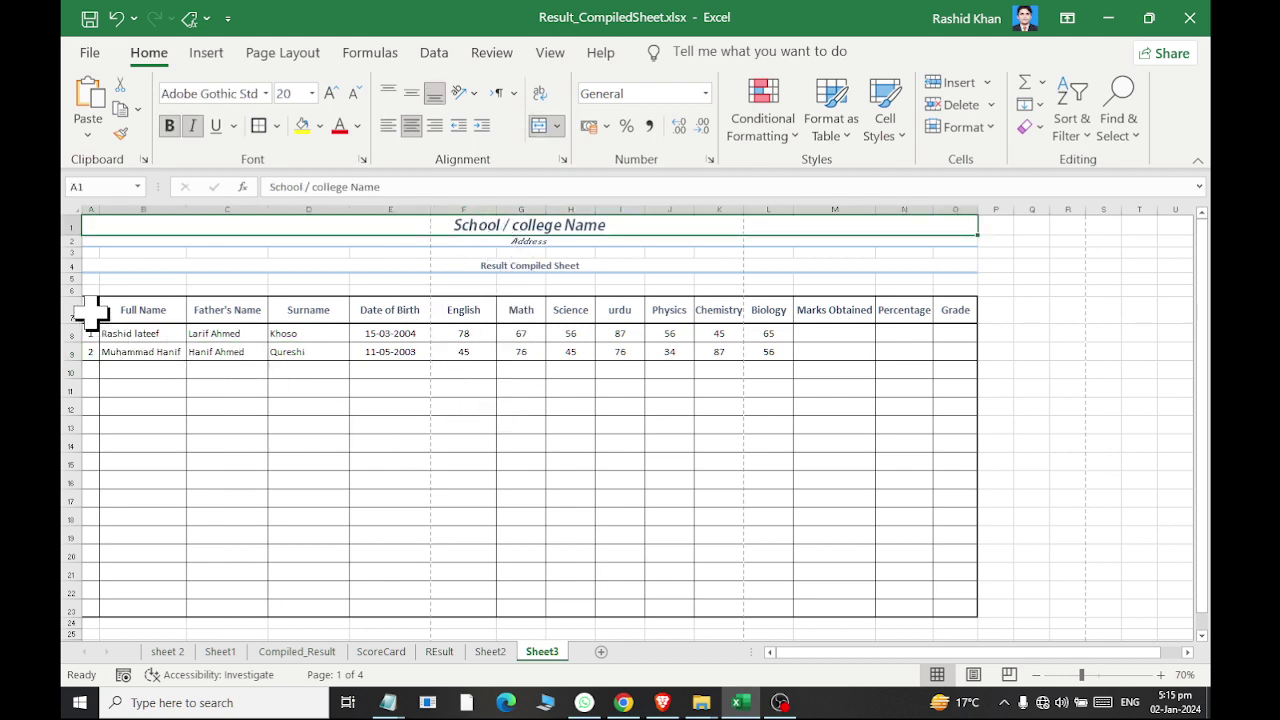
drag(91, 310, 952, 311)
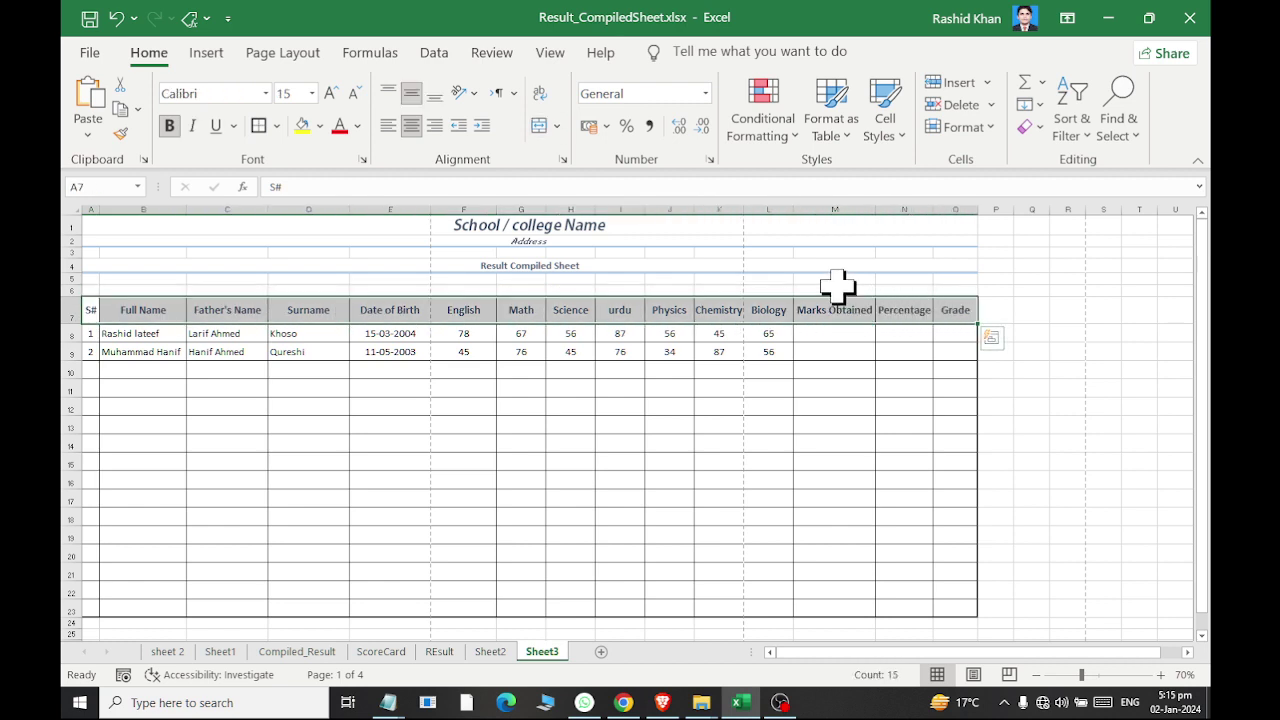
Fill the header row A7:O7 dark blue with white text
click(320, 127)
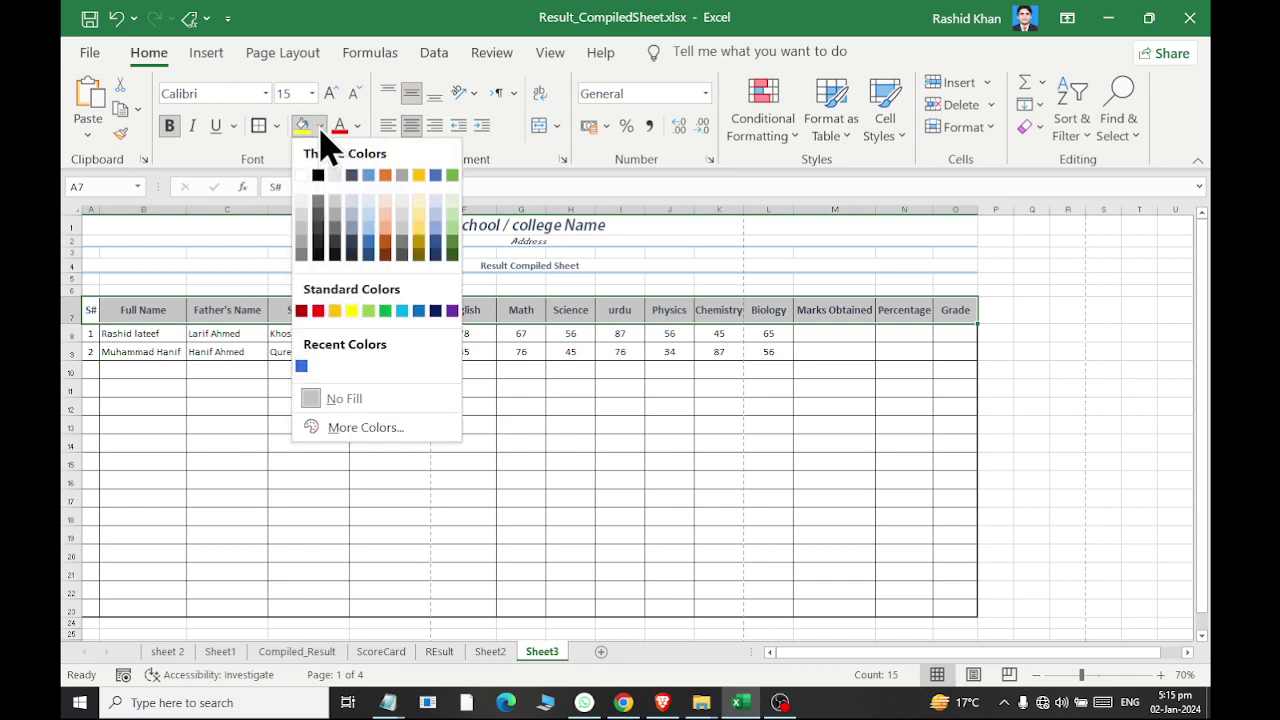
click(434, 312)
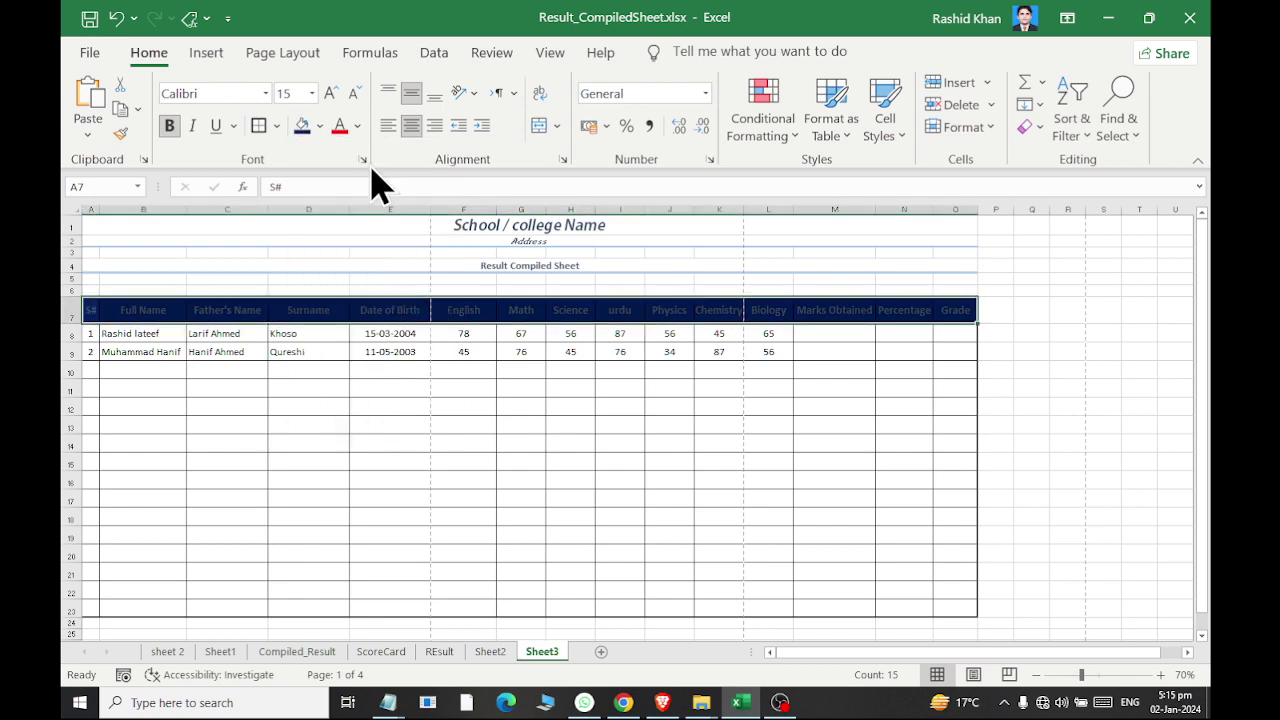
click(357, 126)
click(339, 205)
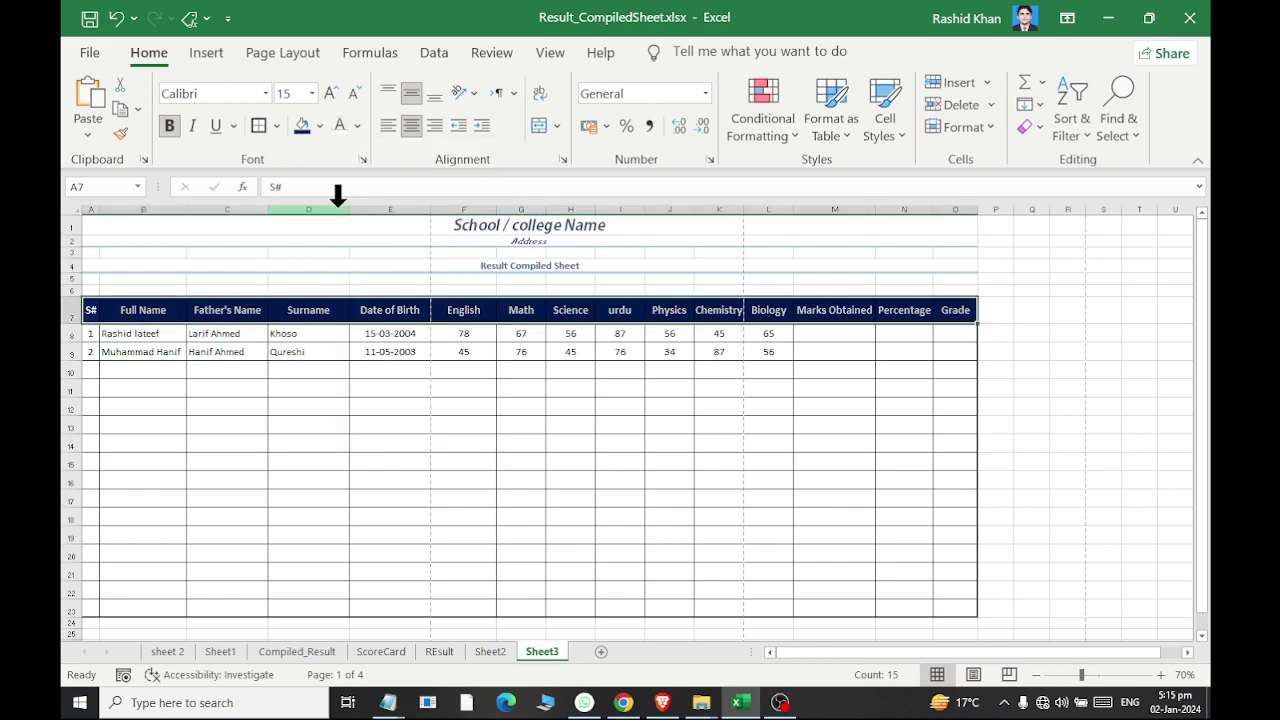
Shade table rows 9, 11 and 13 light blue
drag(90, 352, 955, 352)
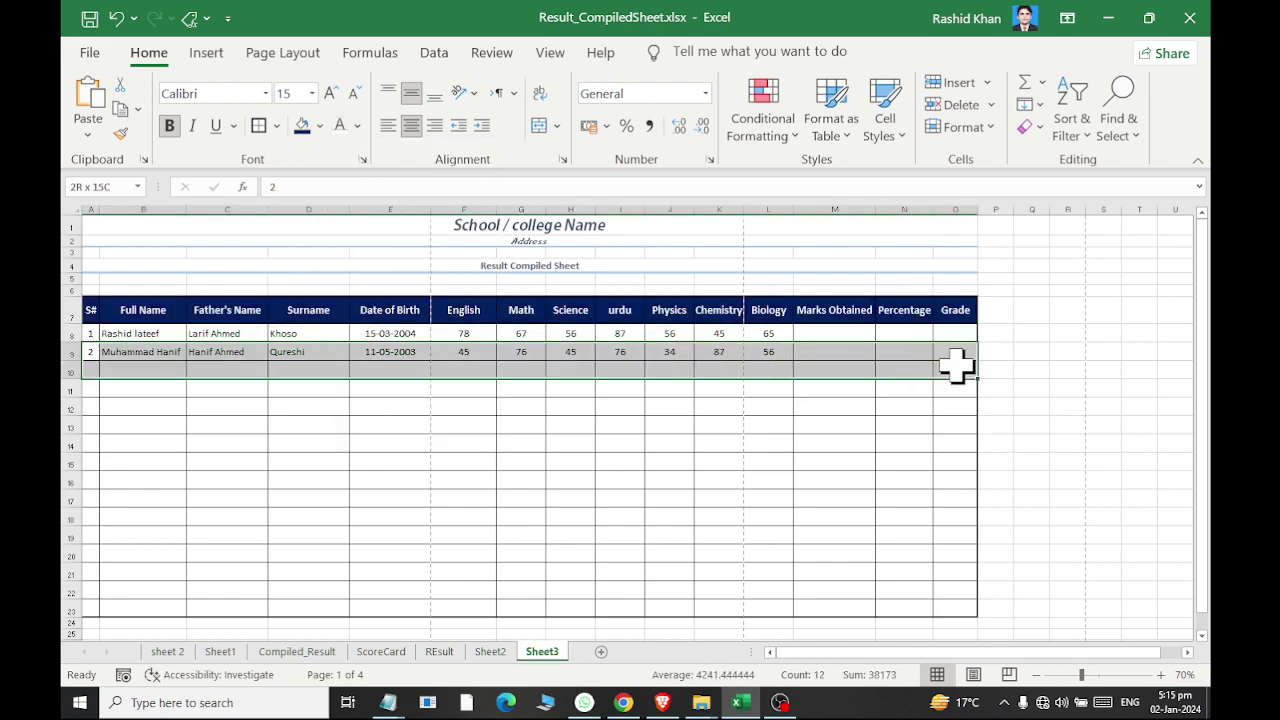
click(320, 126)
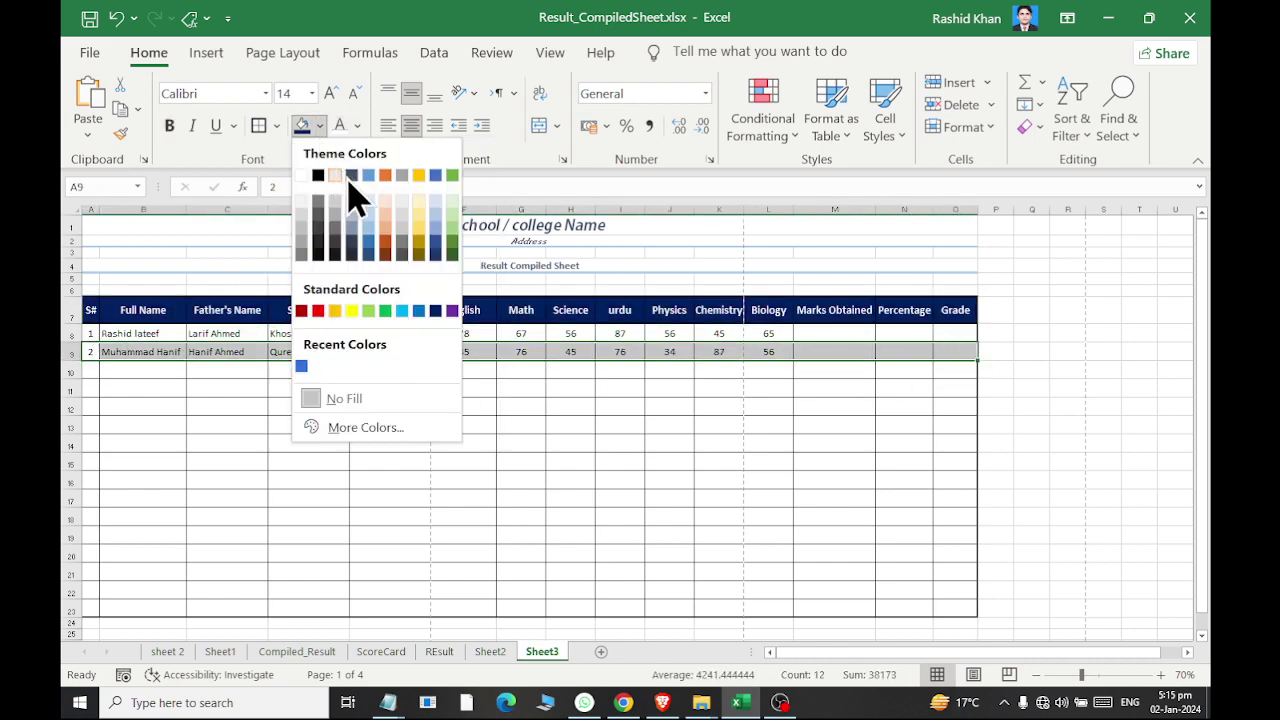
click(322, 249)
drag(88, 390, 960, 390)
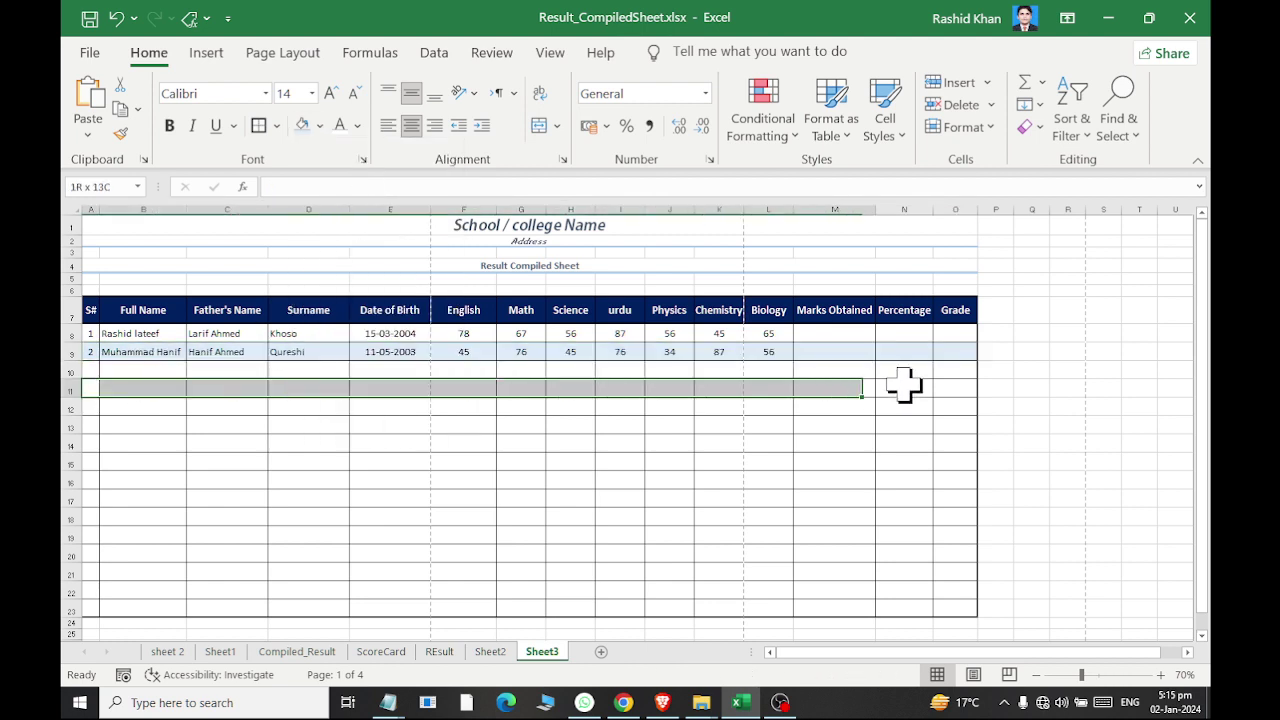
click(303, 125)
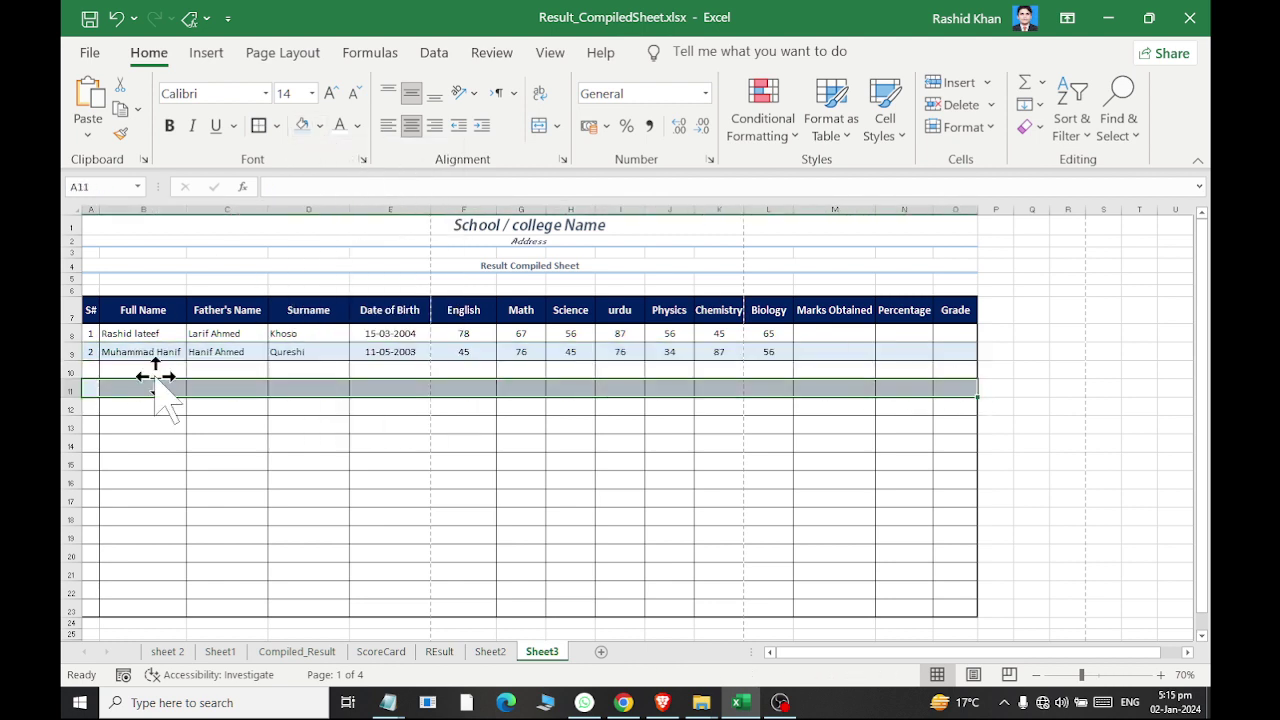
drag(86, 424, 960, 424)
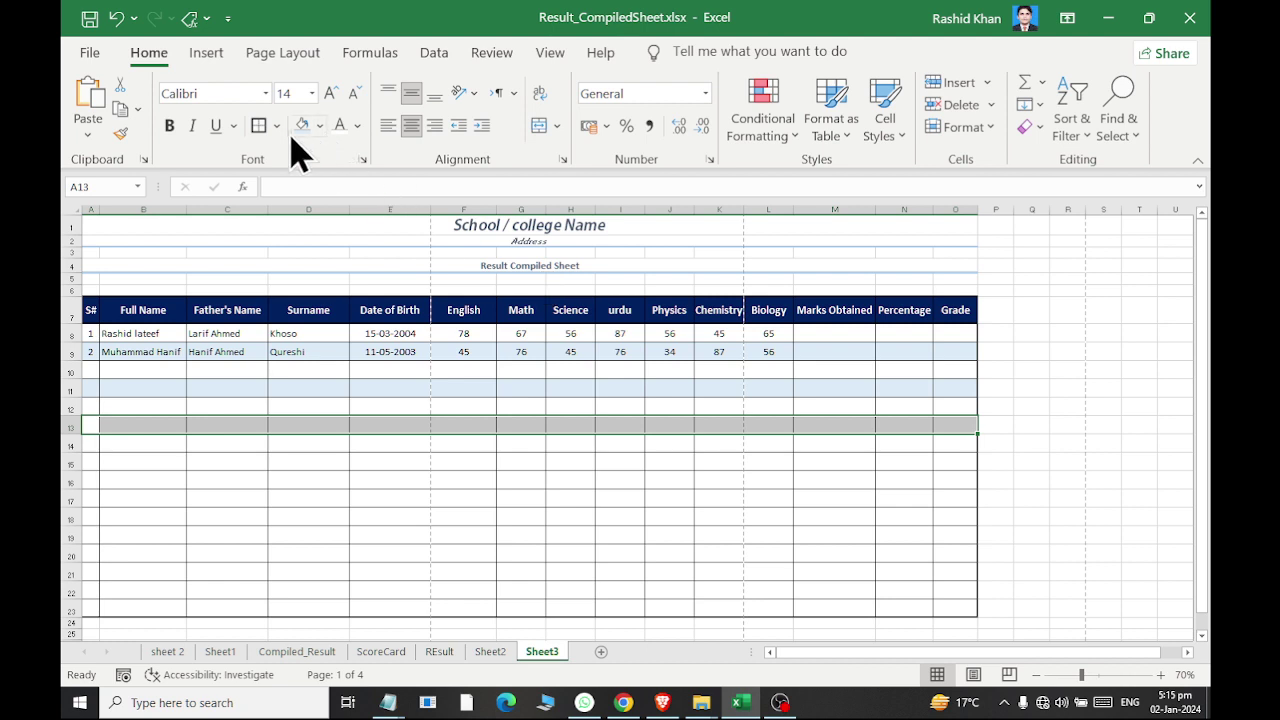
click(303, 125)
Shade the remaining alternate rows 15, 17, 19 and 21 light blue
drag(88, 461, 968, 463)
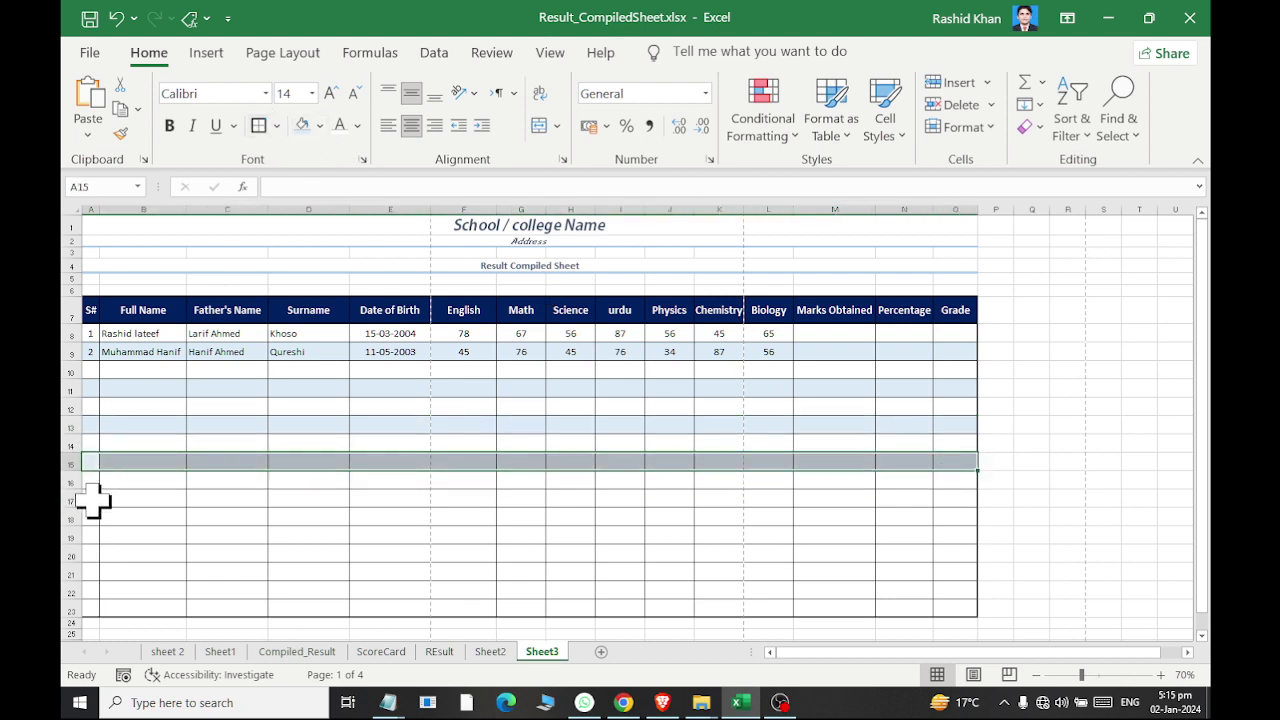
drag(92, 500, 960, 498)
click(303, 125)
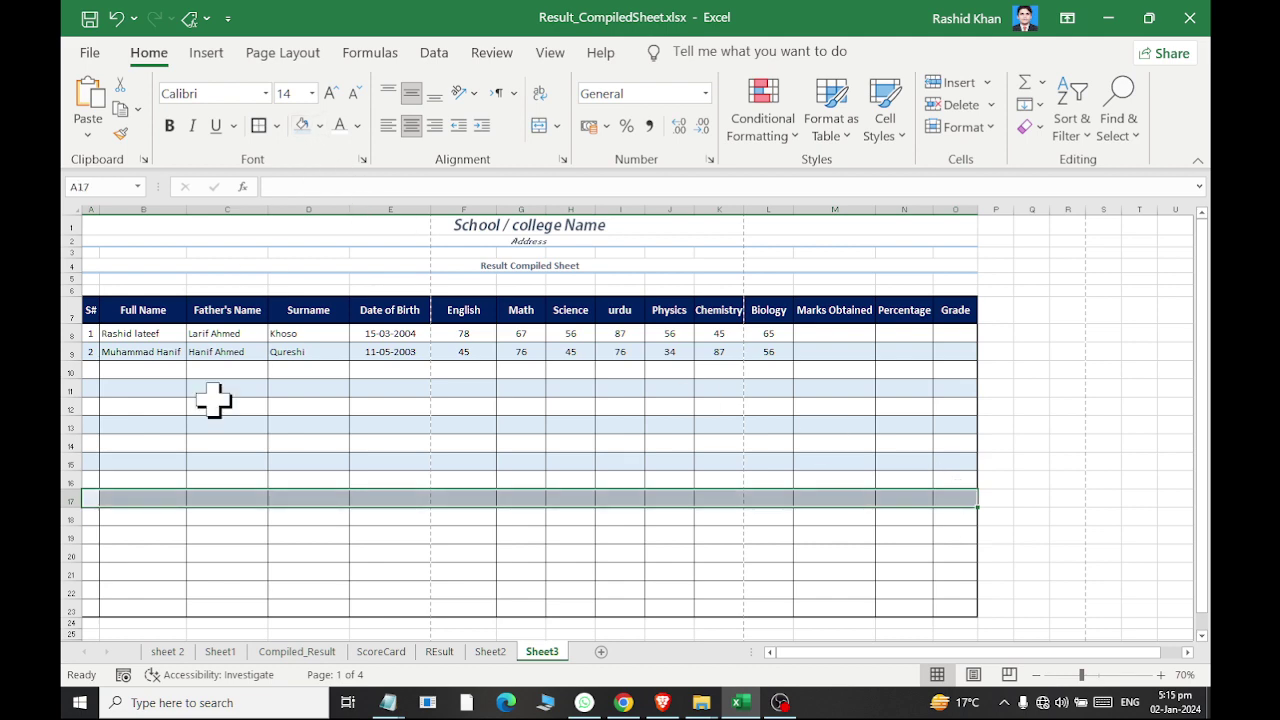
drag(92, 536, 962, 535)
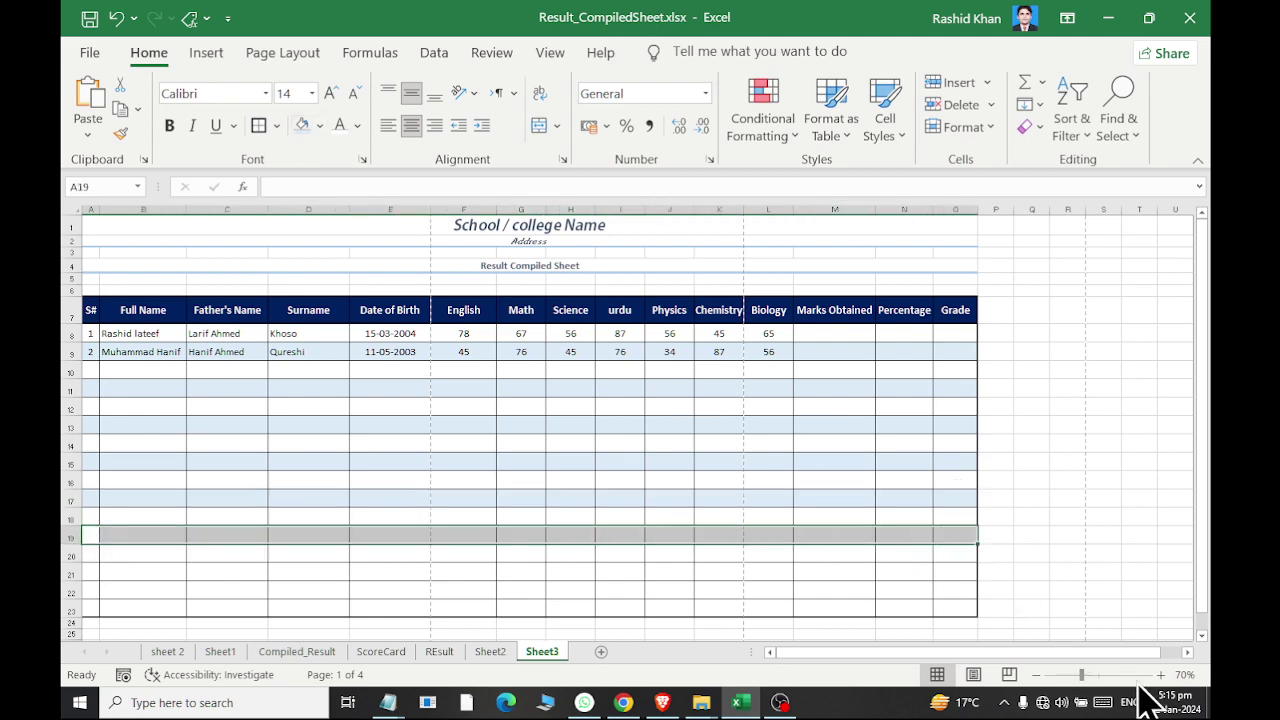
click(1097, 676)
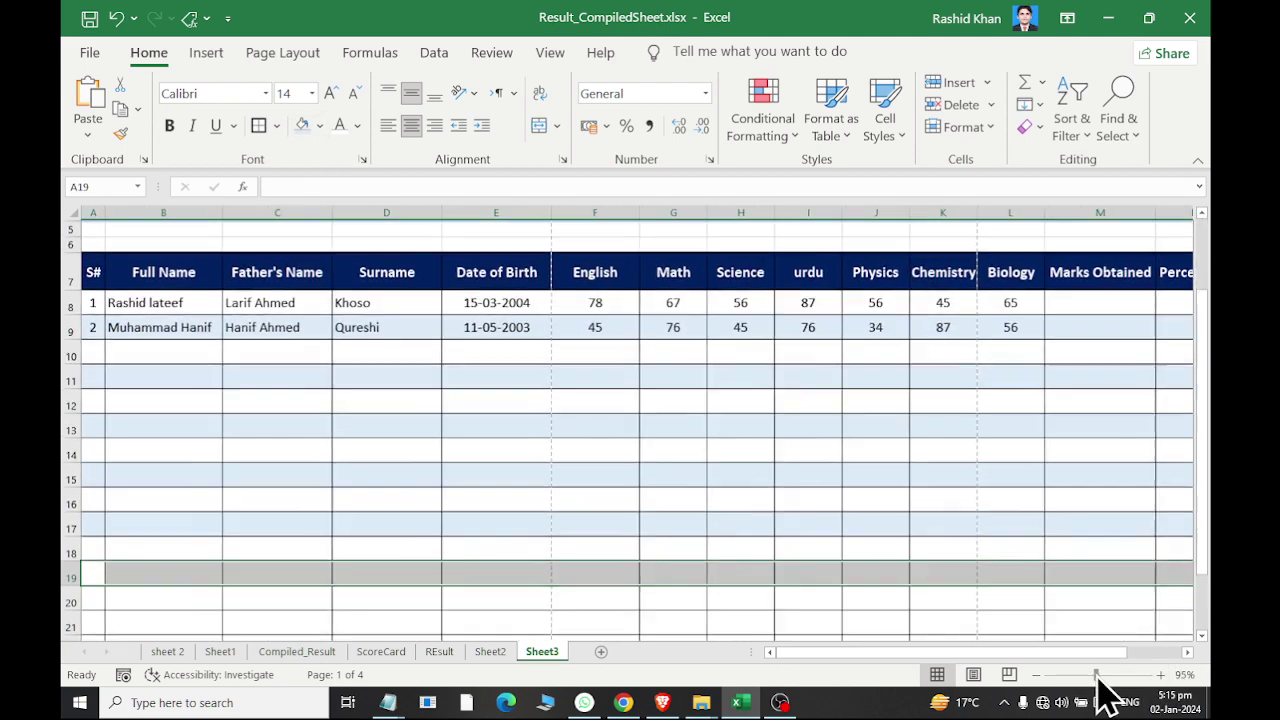
scroll(137, 596, down, 1)
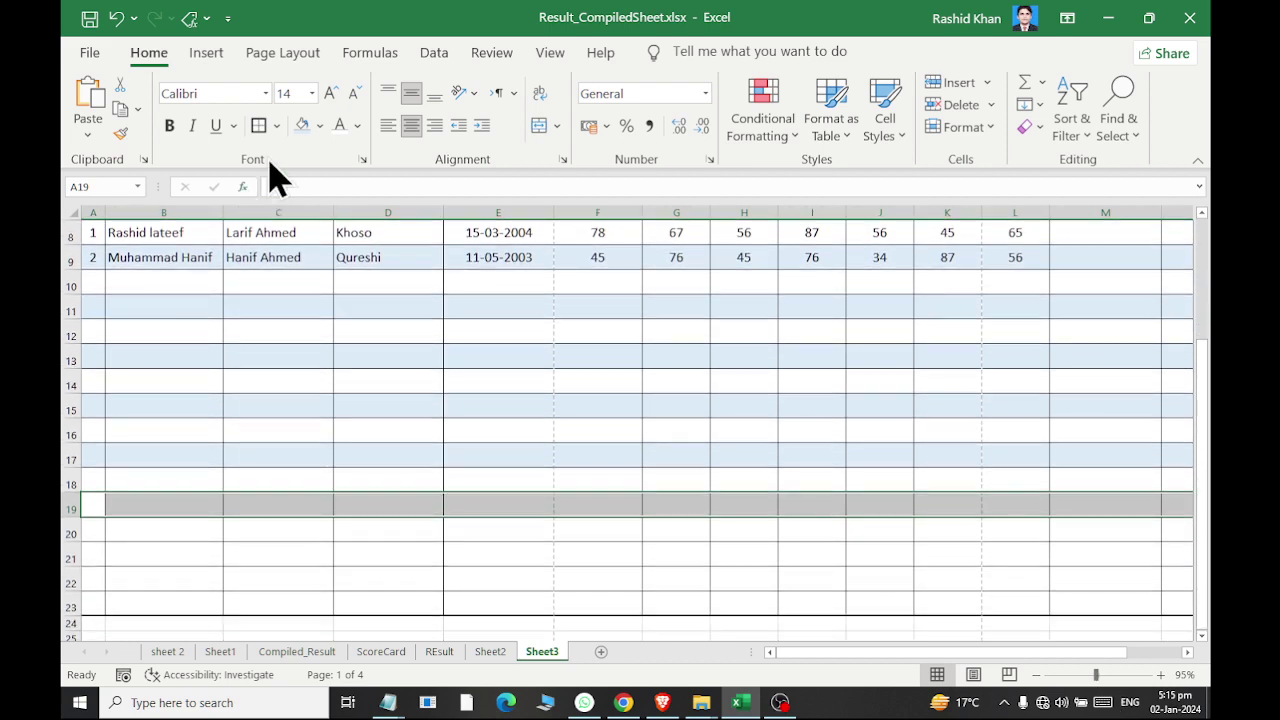
drag(90, 558, 985, 540)
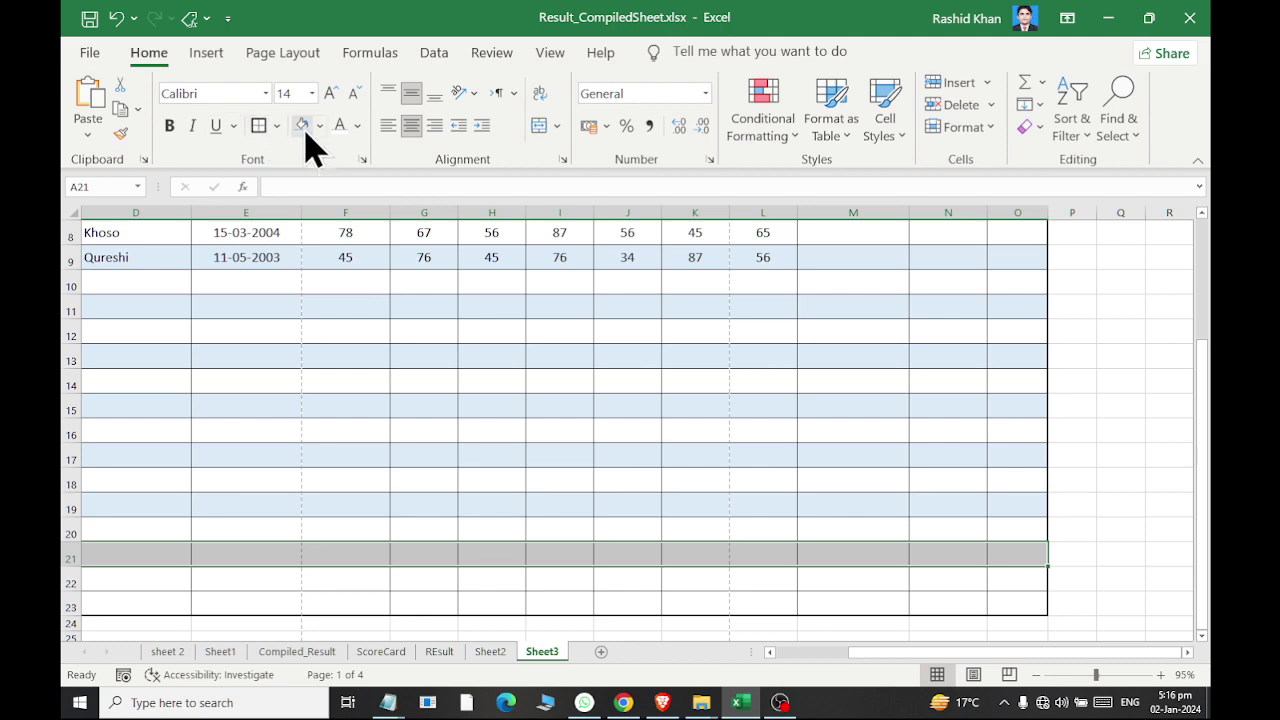
scroll(77, 437, down, 4)
drag(86, 452, 1005, 458)
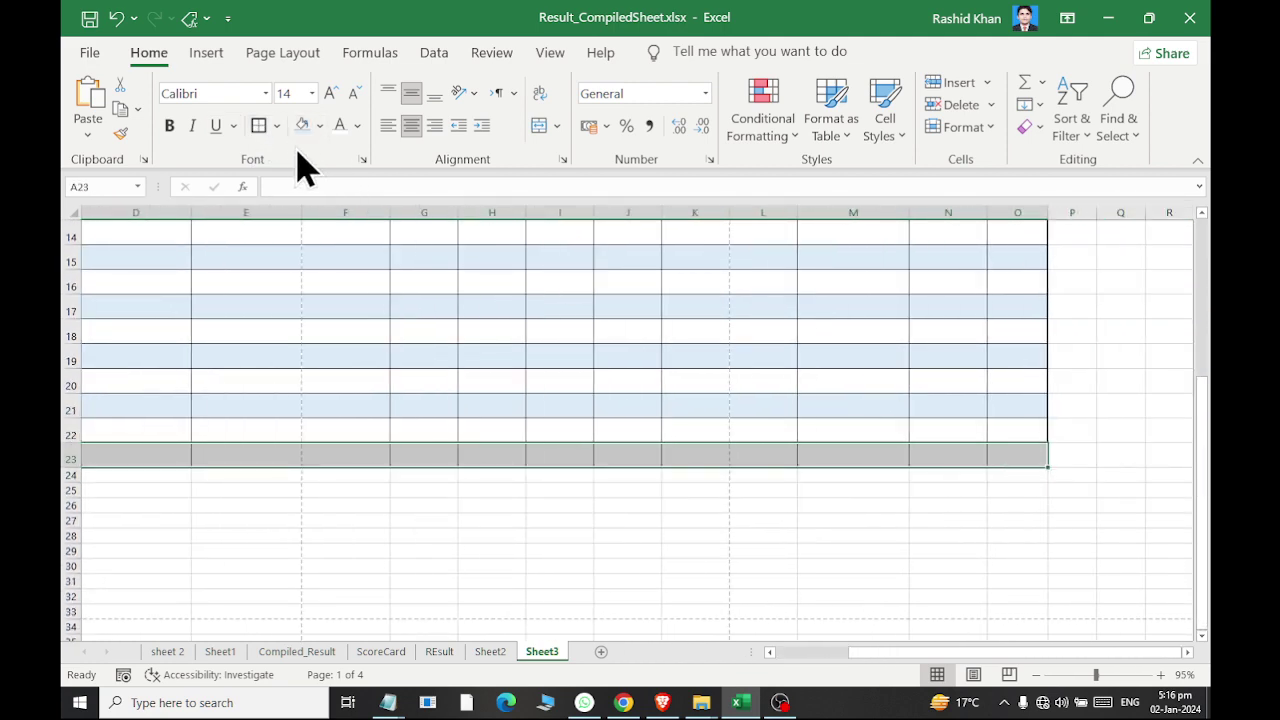
key(ctrl+Home)
click(250, 408)
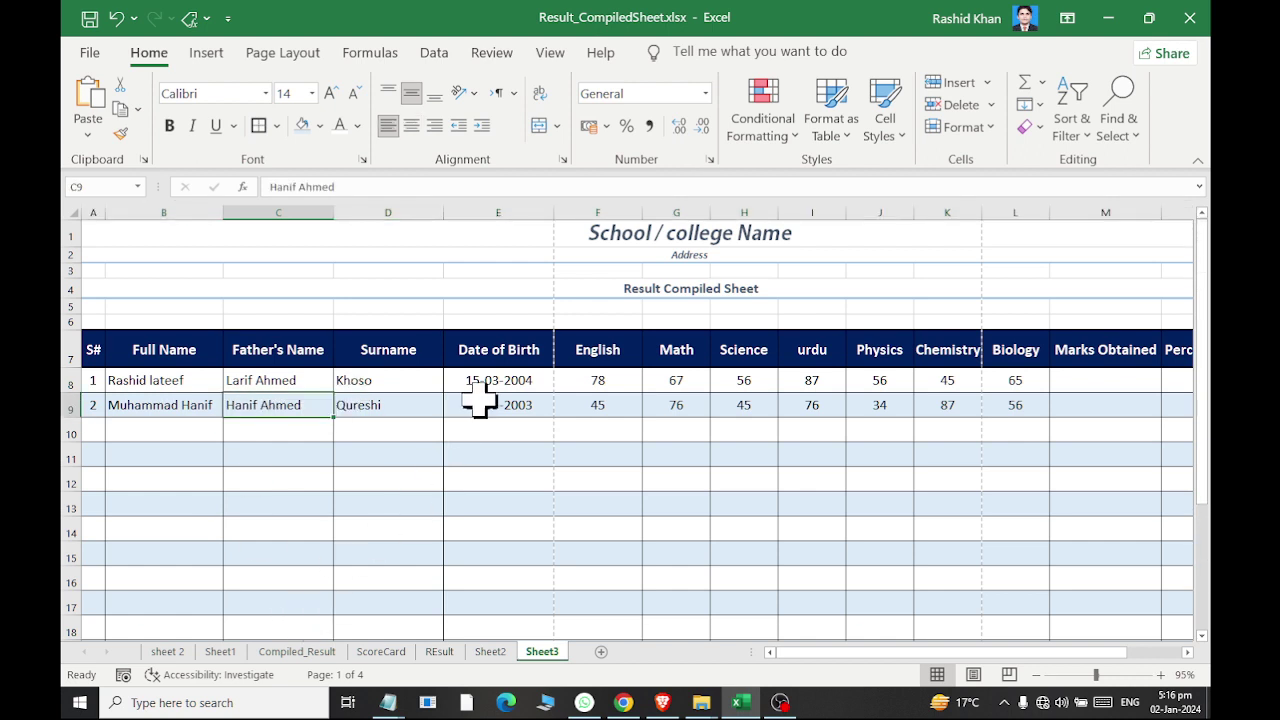
Give the row-1 School / college Name banner a blue fill and white text
click(508, 236)
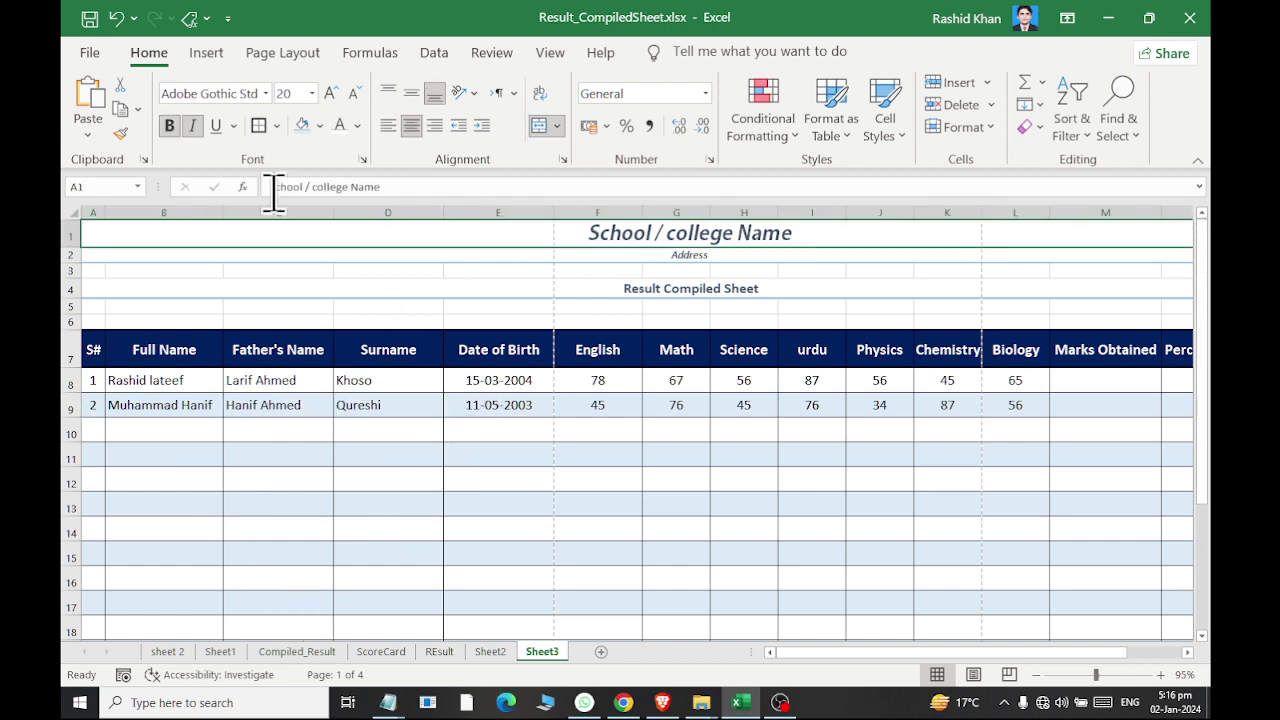
click(320, 127)
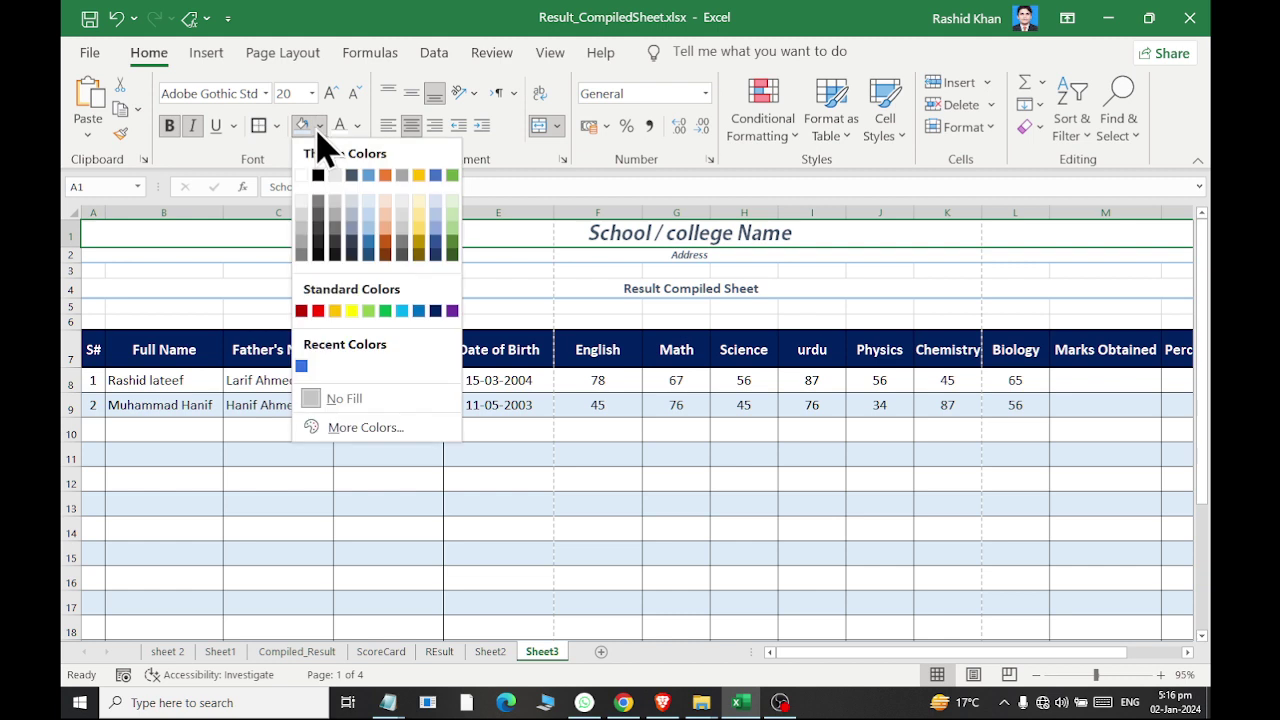
click(421, 313)
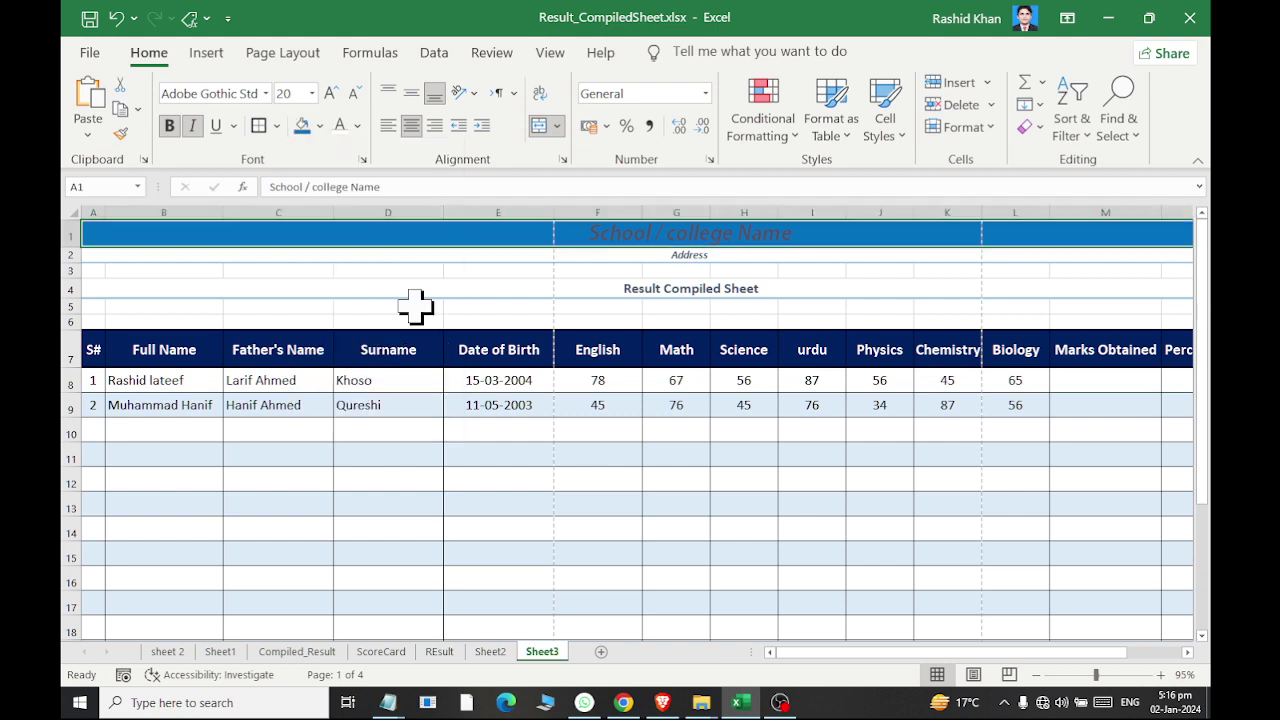
click(340, 125)
click(593, 289)
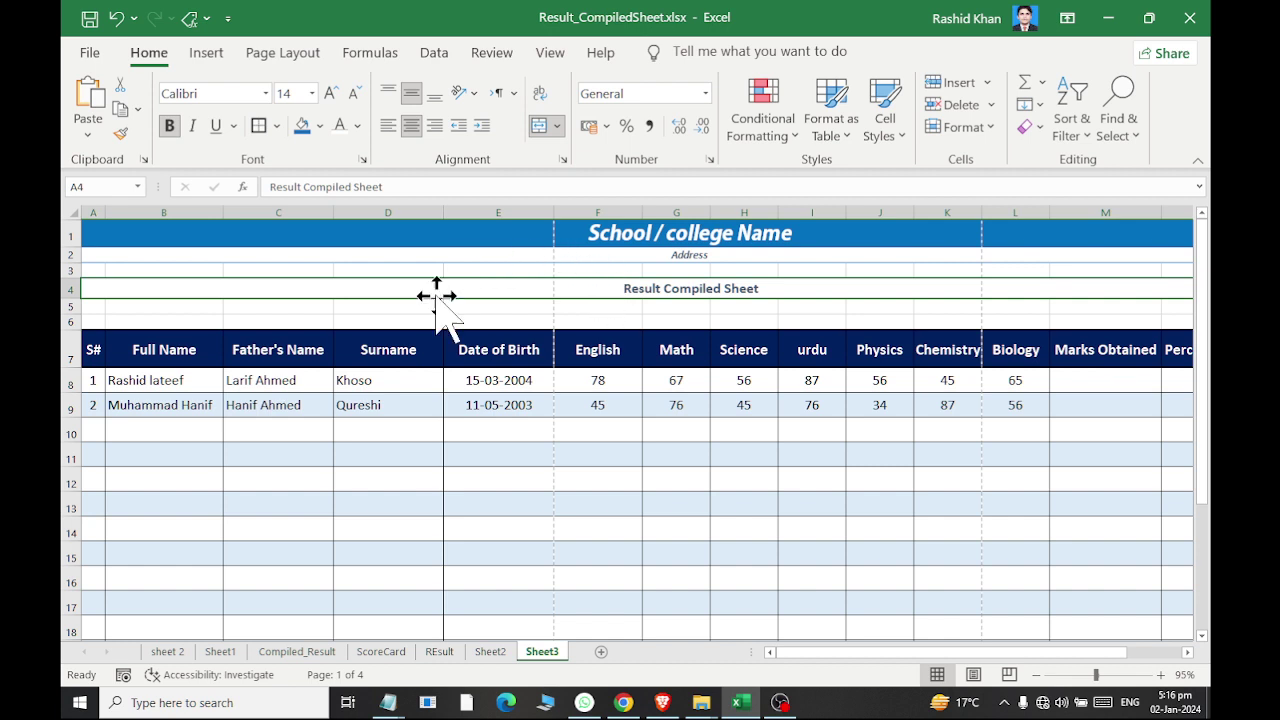
click(460, 475)
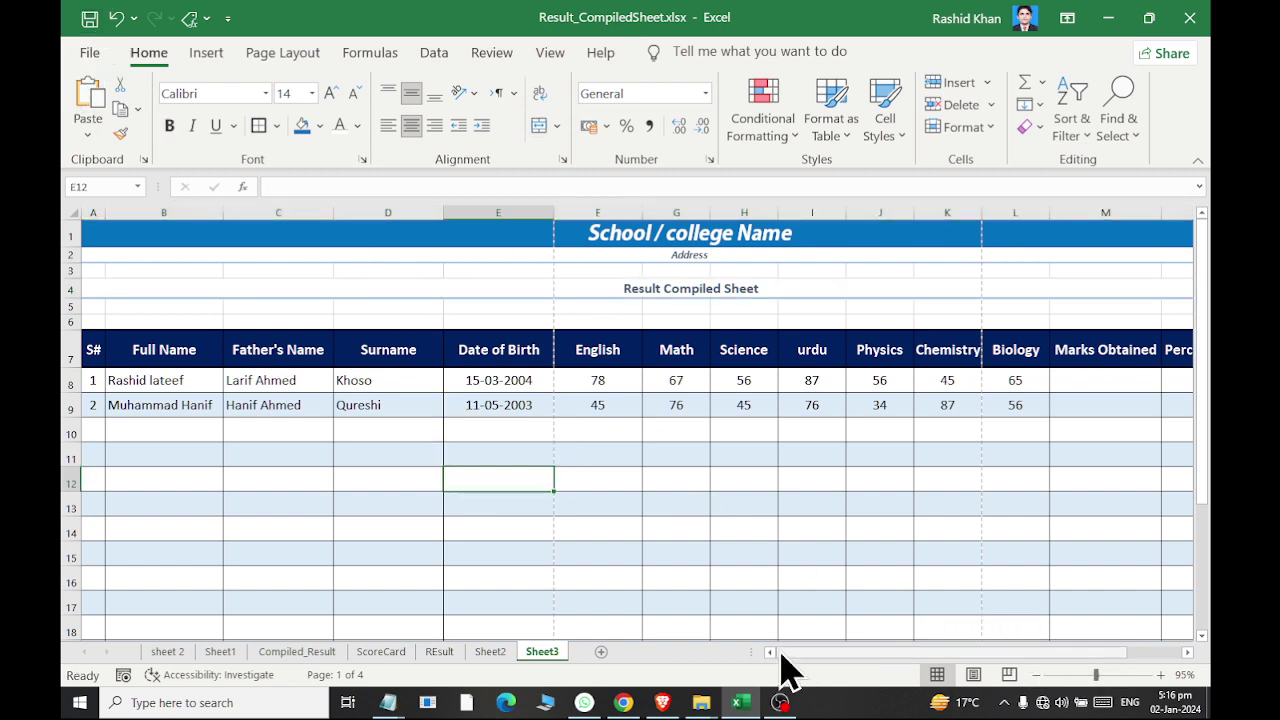
click(1035, 675)
click(1035, 675)
click(1035, 675)
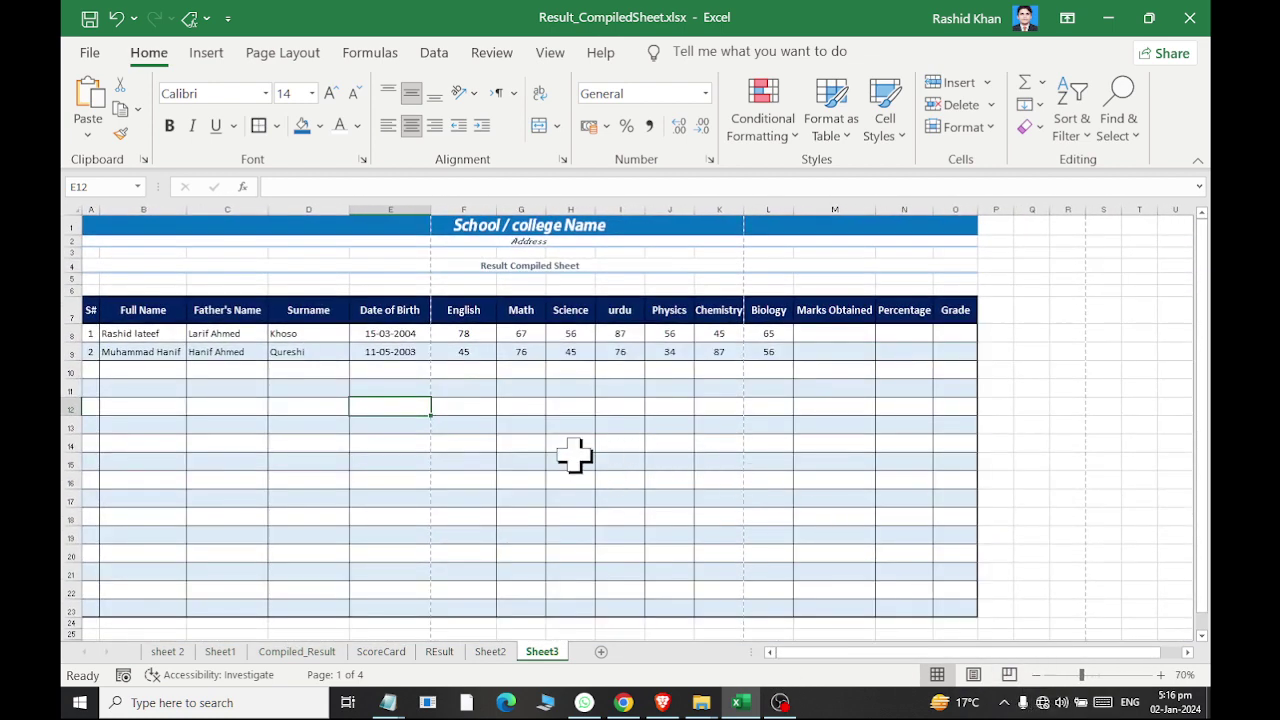
click(467, 462)
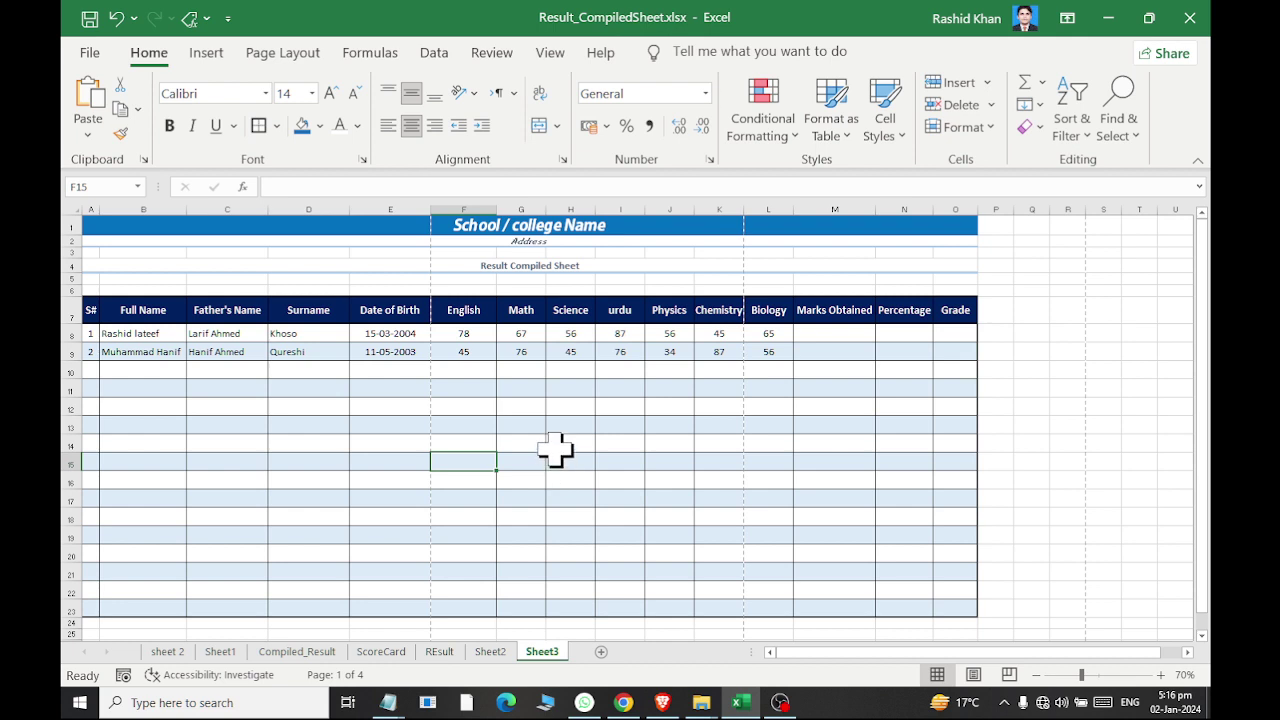